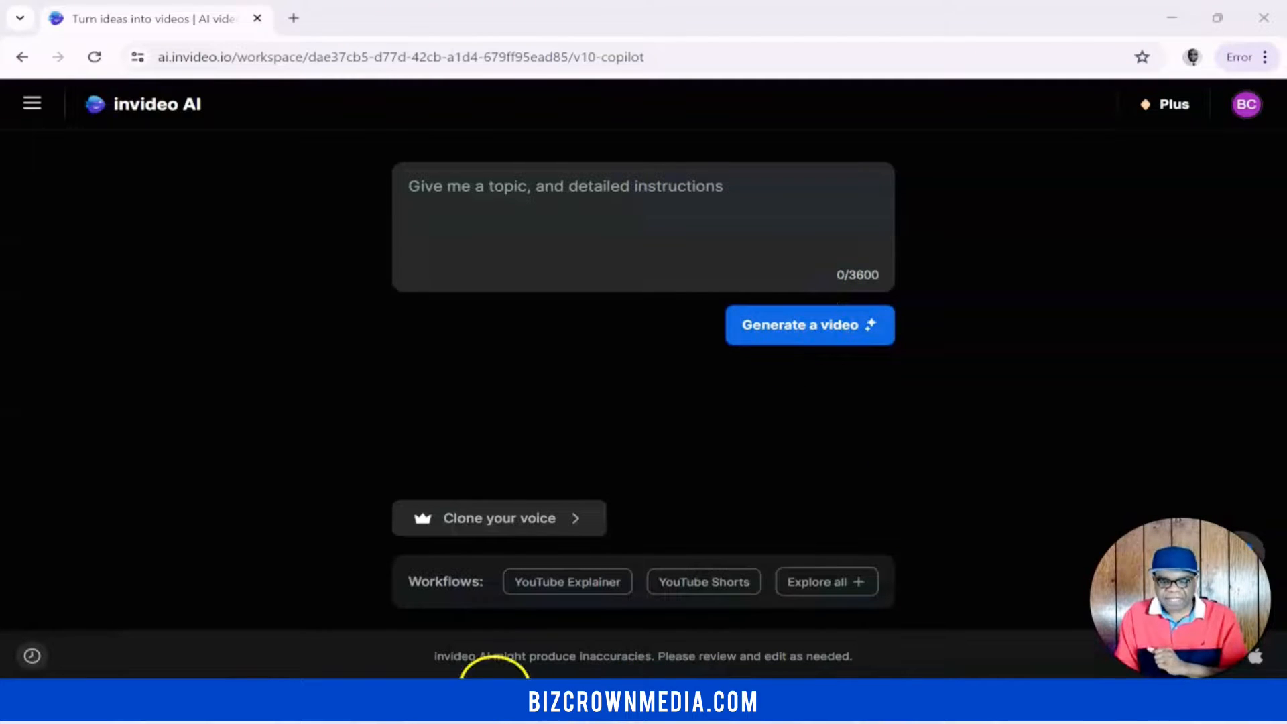
pyautogui.click(501, 697)
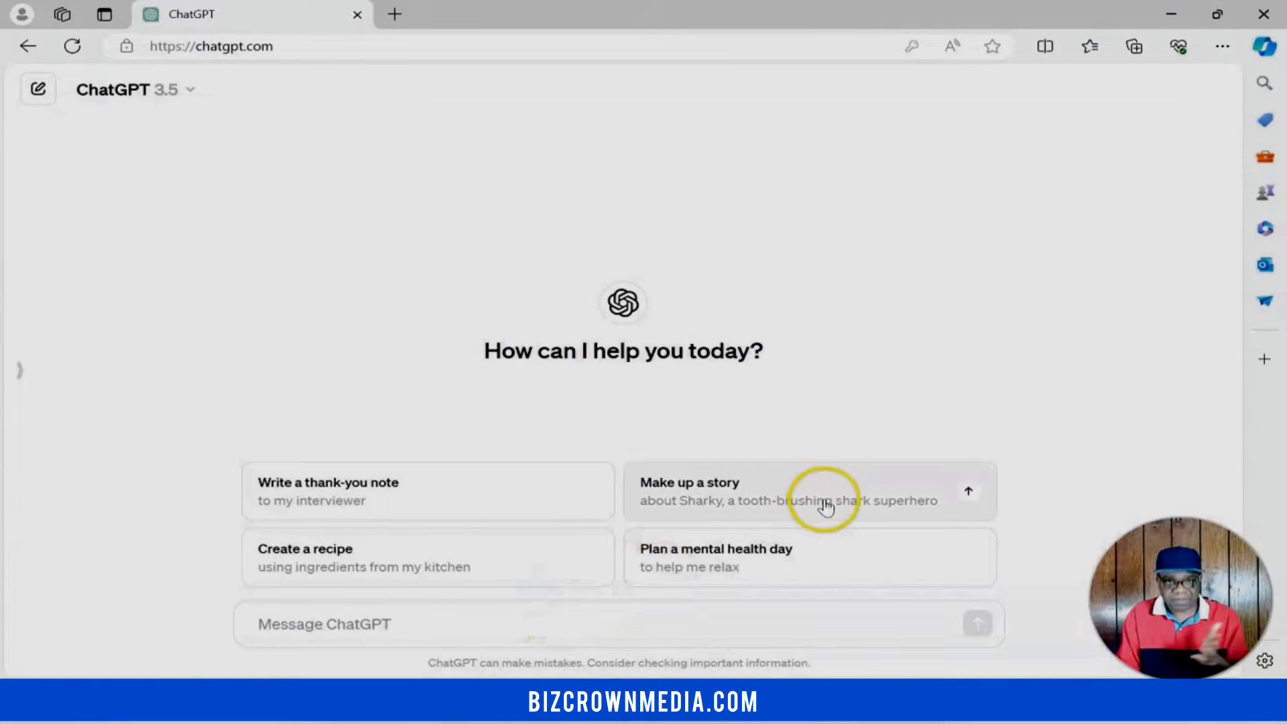
pyautogui.click(512, 643)
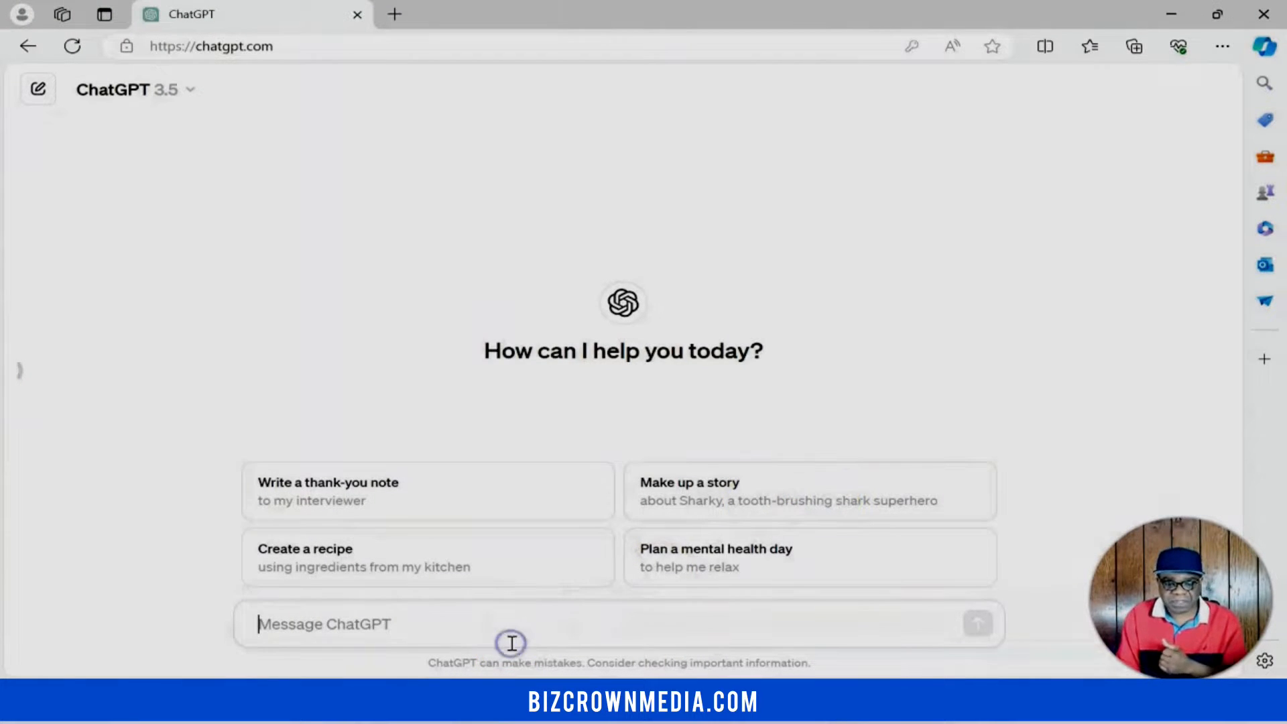
pyautogui.click(507, 657)
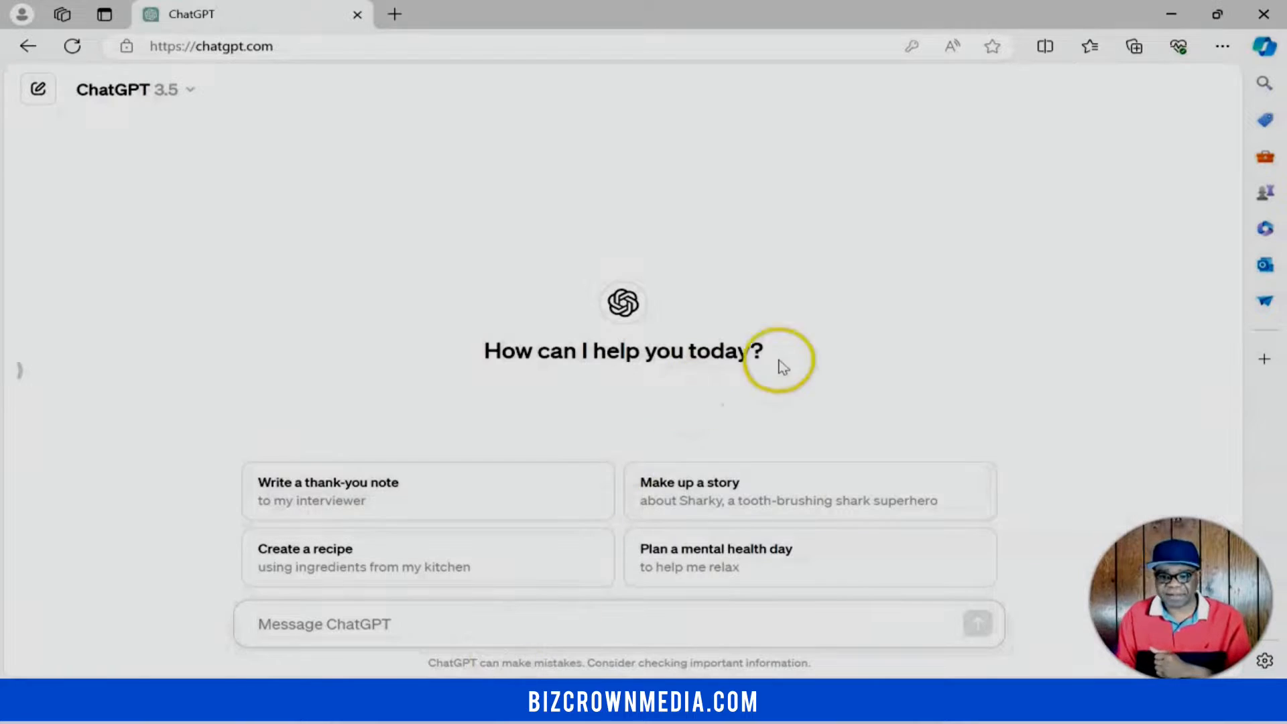
pyautogui.click(1170, 14)
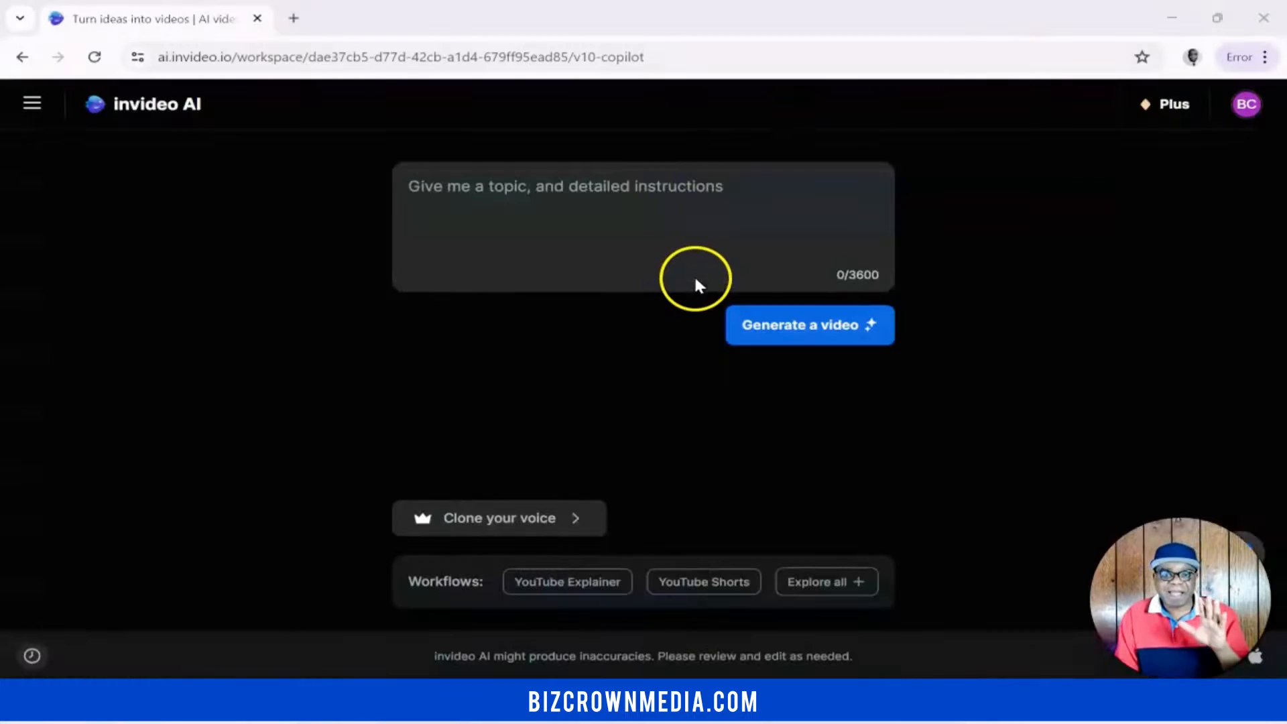
pyautogui.click(510, 235)
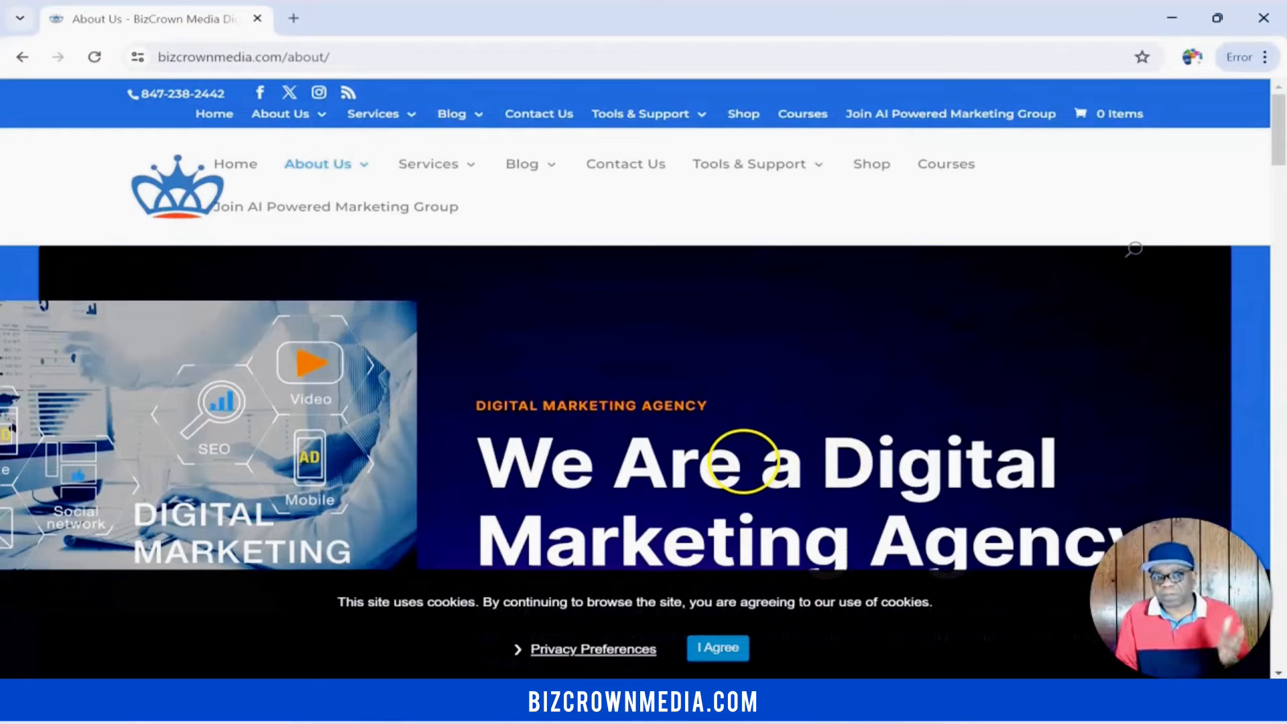
# Step: Review the BizCrown Media About Us page, from the agency introduction down to the how-it-works and services sections
pyautogui.scroll(-5, 623, 412)
pyautogui.scroll(-10, 661, 402)
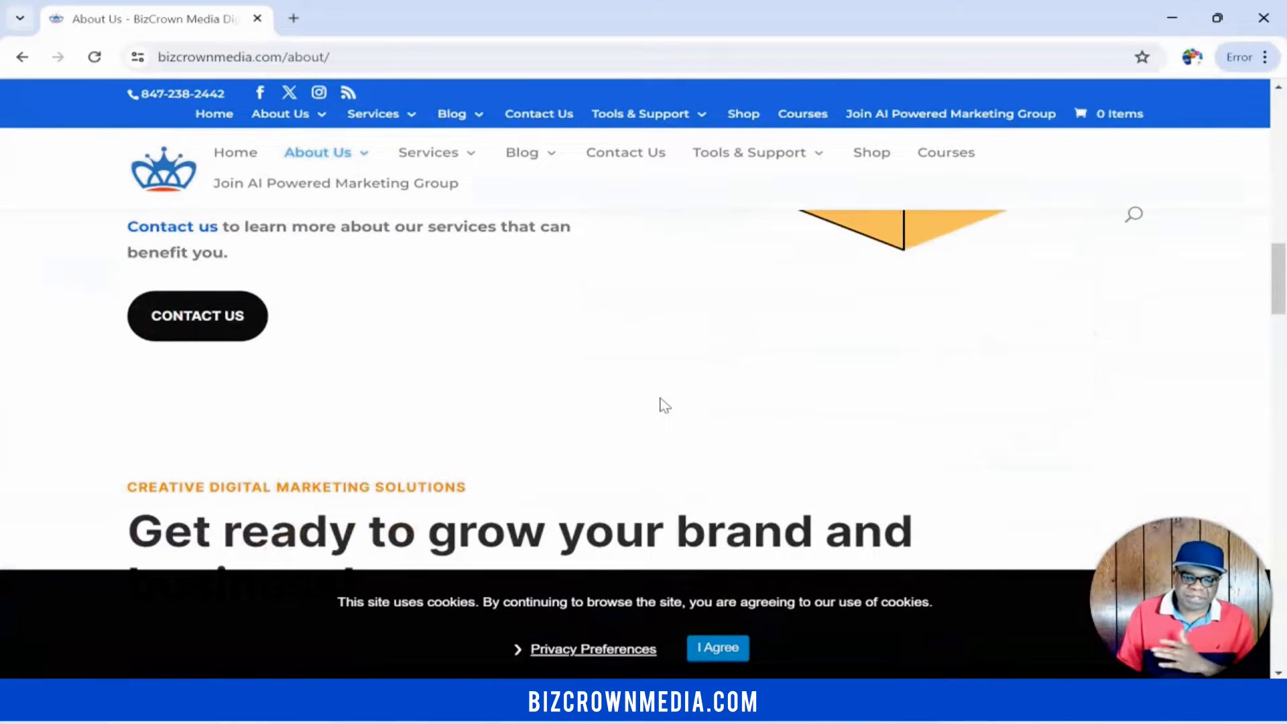
pyautogui.scroll(-4, 657, 409)
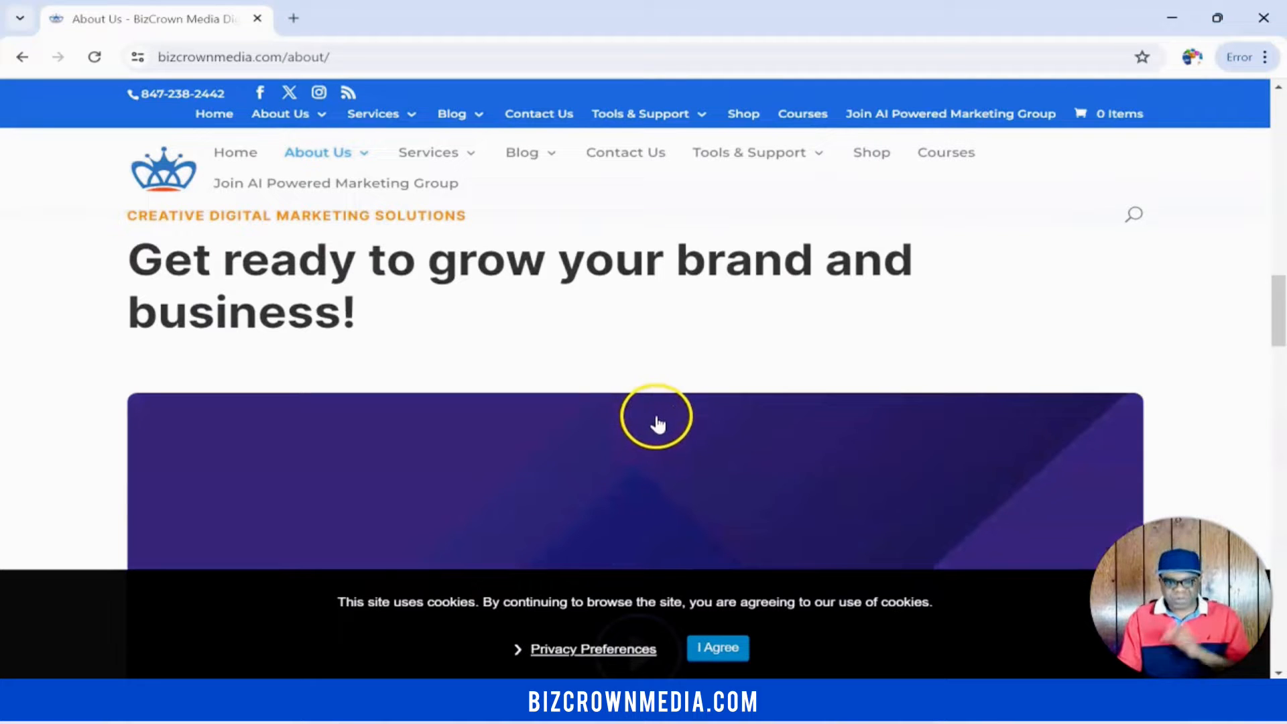
pyautogui.scroll(-3, 657, 417)
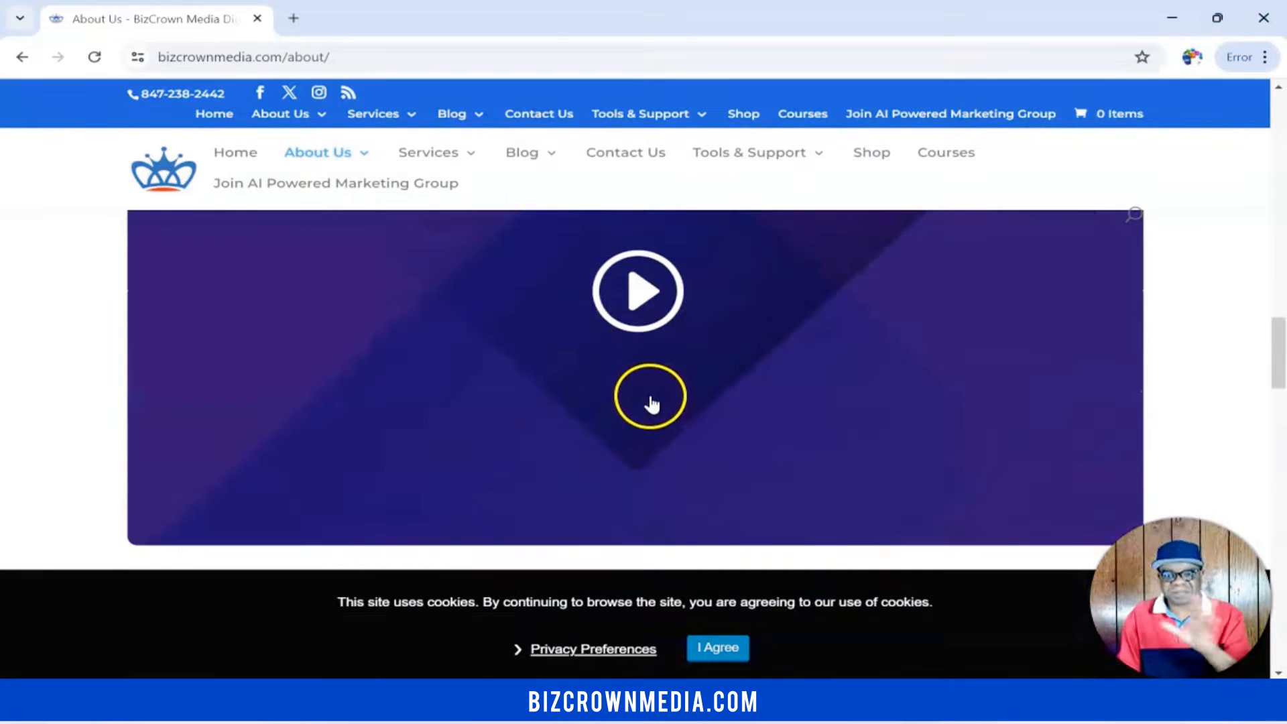
pyautogui.scroll(-5, 650, 405)
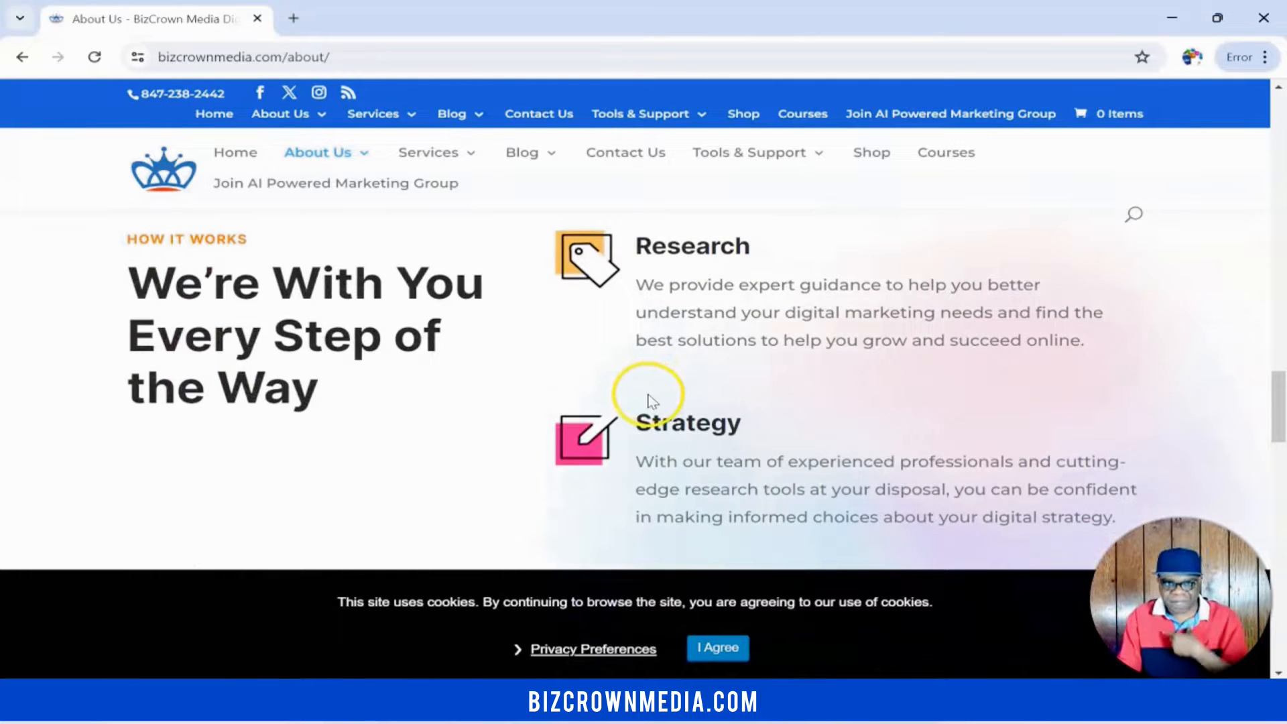
pyautogui.scroll(4, 648, 382)
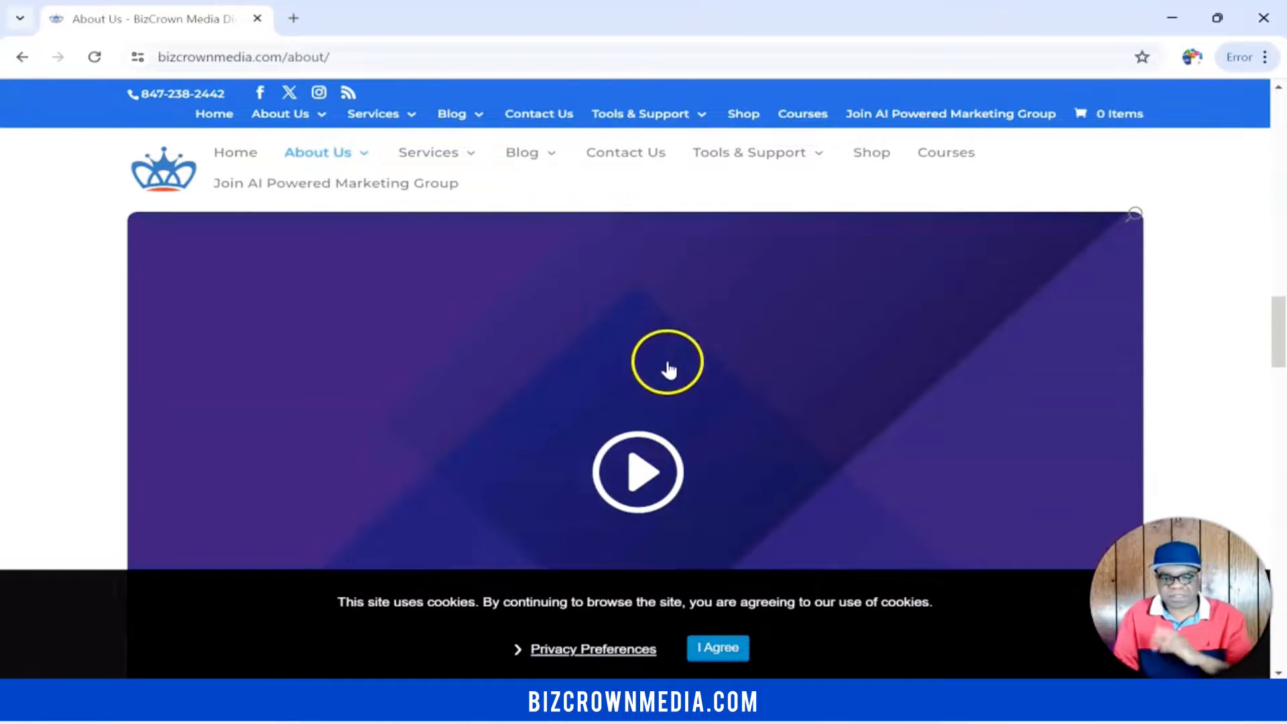
pyautogui.scroll(-10, 670, 362)
pyautogui.scroll(4, 670, 373)
pyautogui.scroll(4, 670, 373)
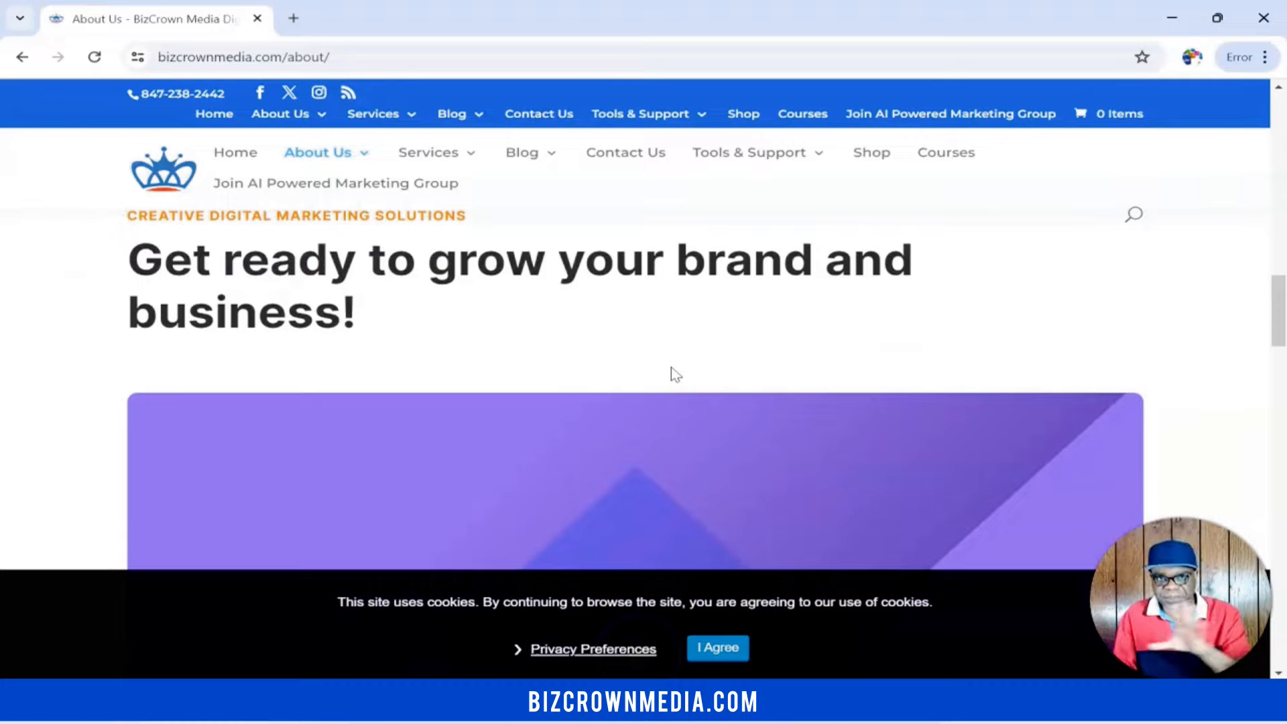
pyautogui.scroll(5, 617, 376)
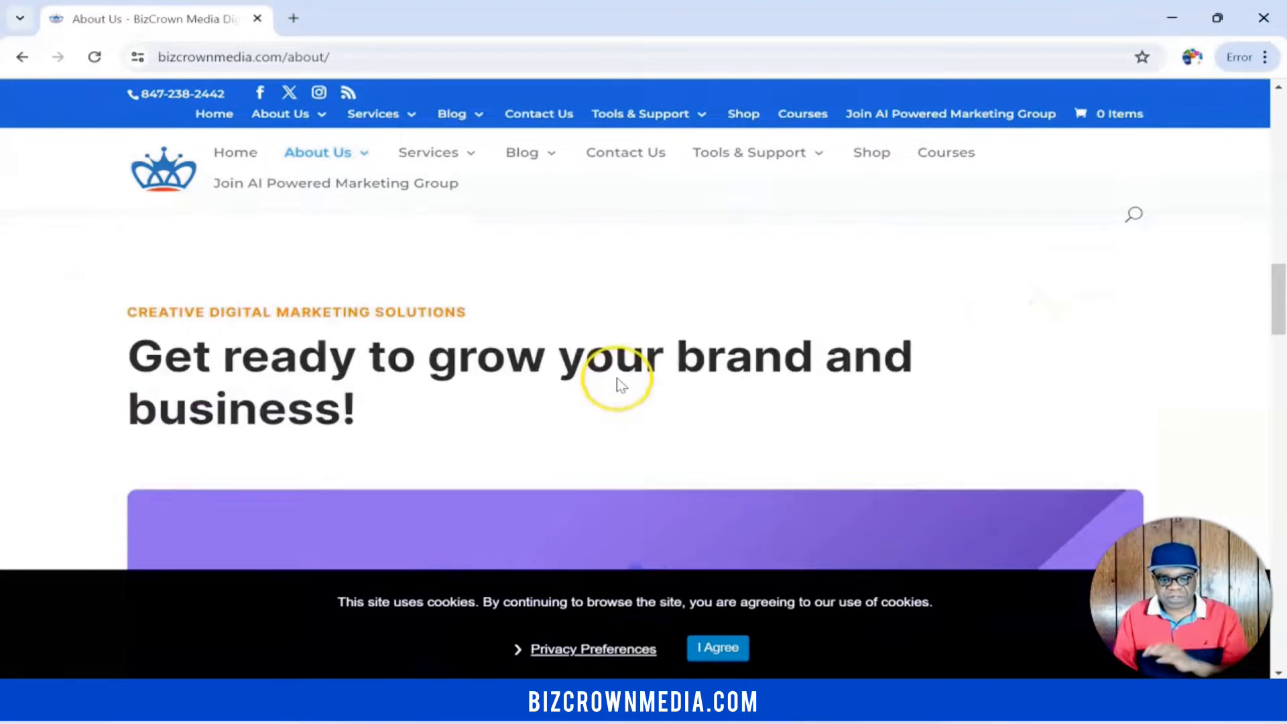
pyautogui.scroll(5, 618, 380)
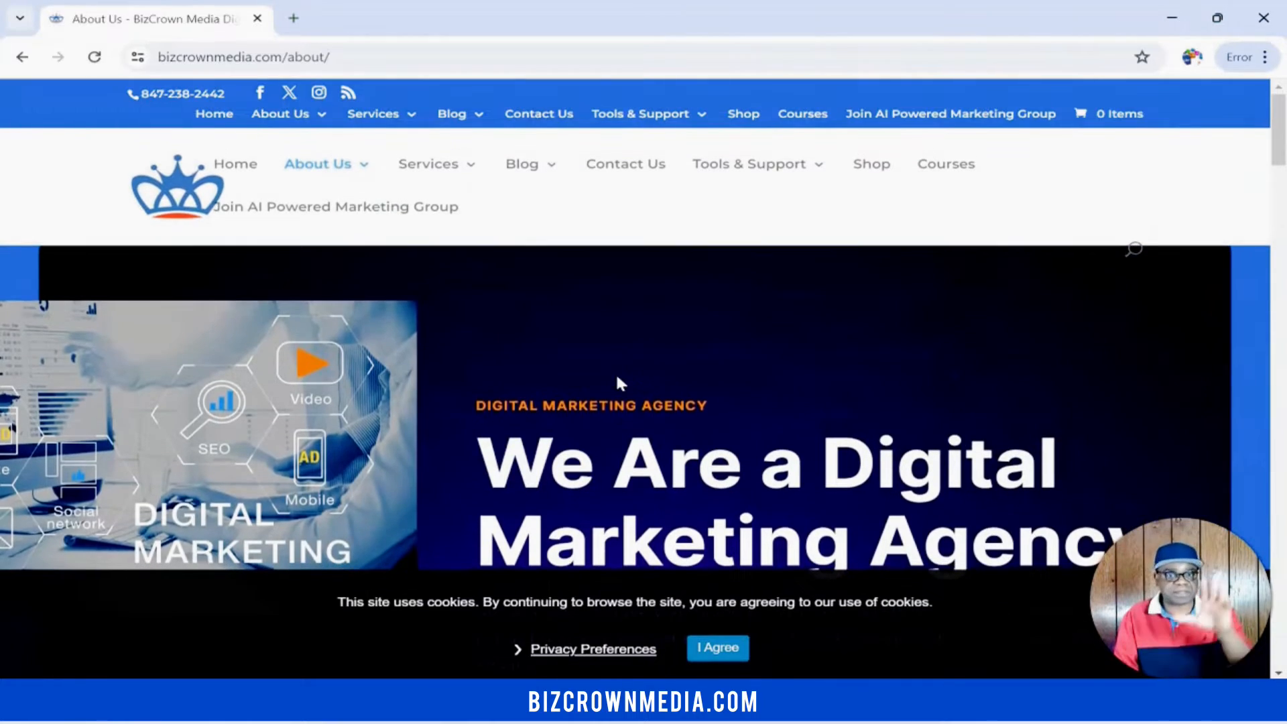
pyautogui.scroll(-8, 726, 415)
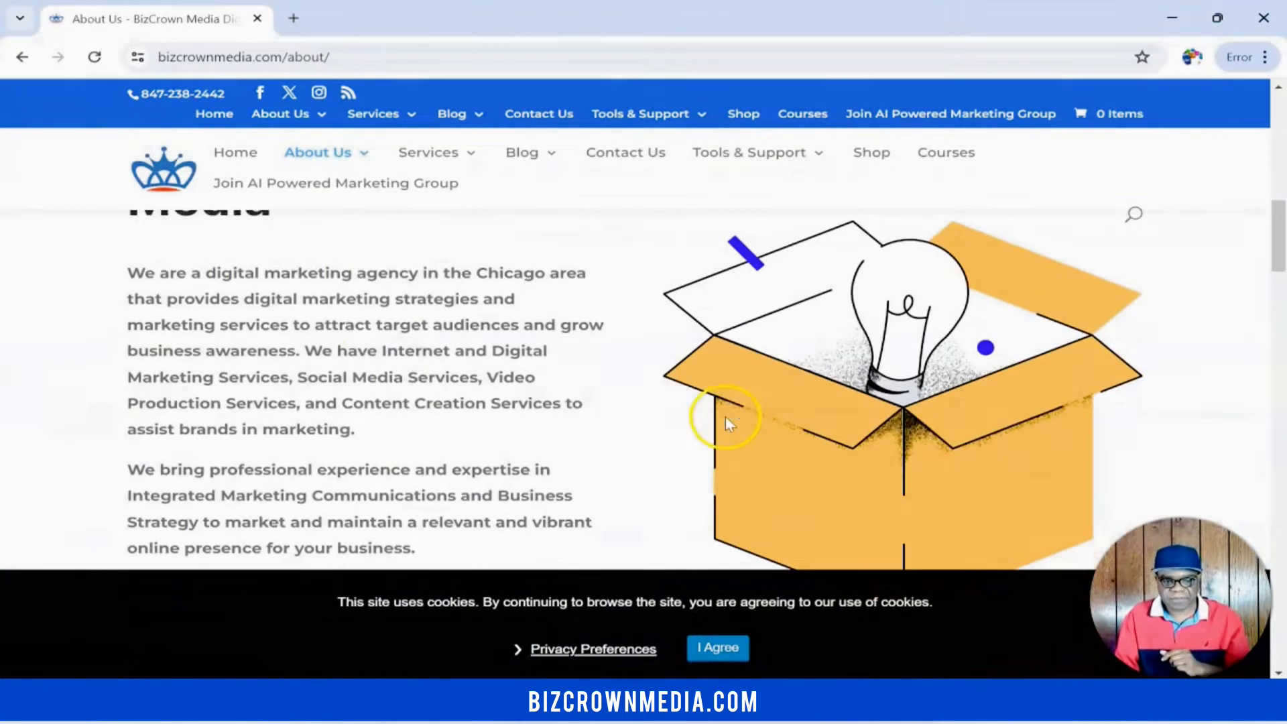
pyautogui.scroll(-6, 324, 354)
pyautogui.scroll(2, 575, 339)
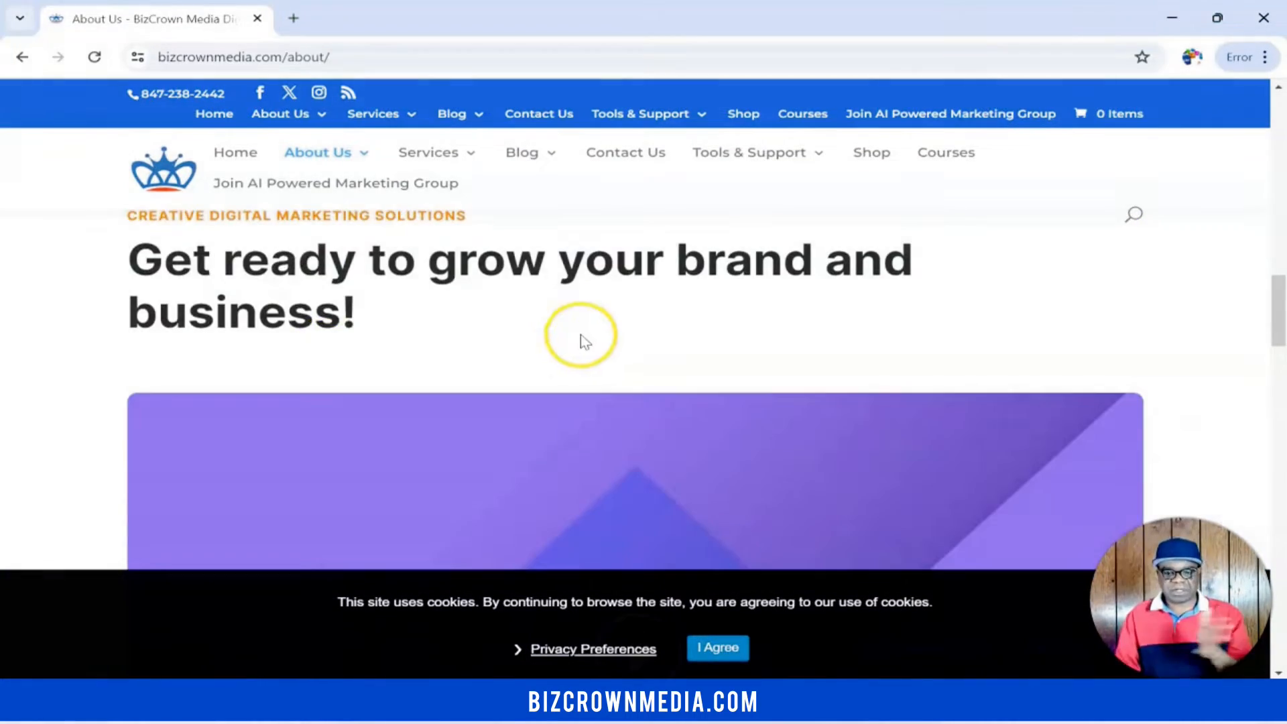
pyautogui.scroll(-10, 594, 320)
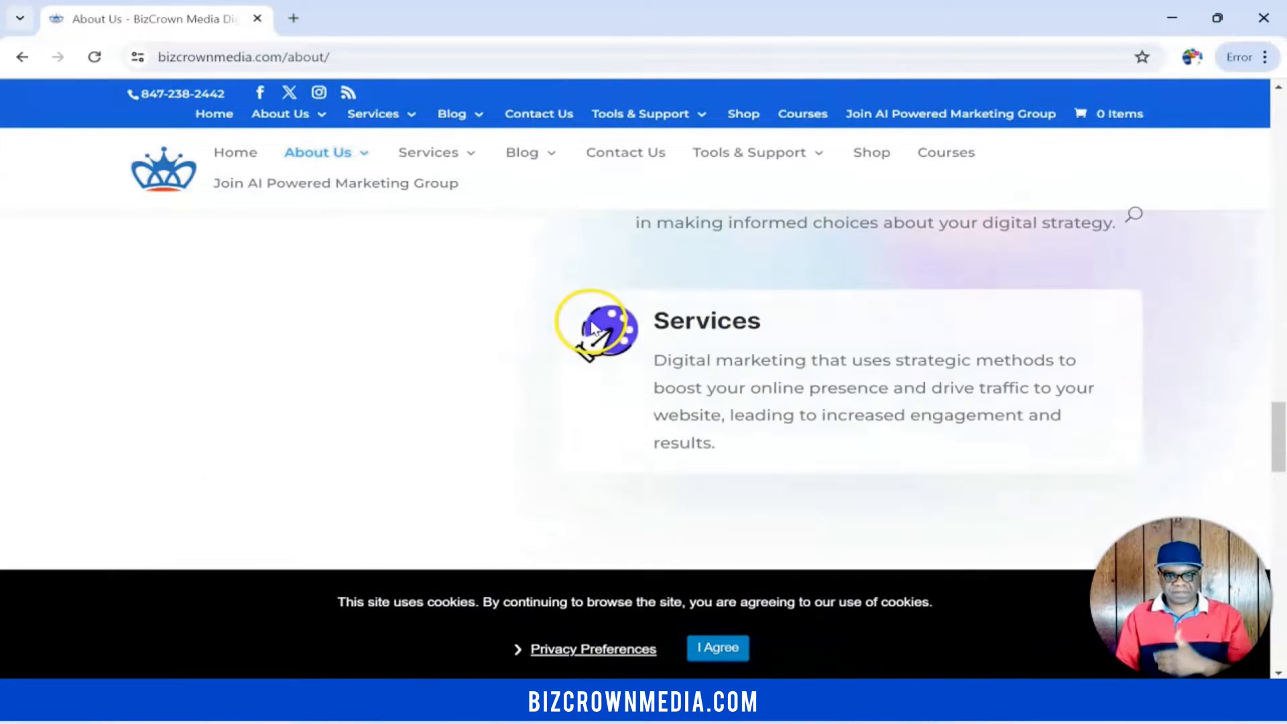
pyautogui.scroll(3, 603, 340)
pyautogui.scroll(-5, 612, 342)
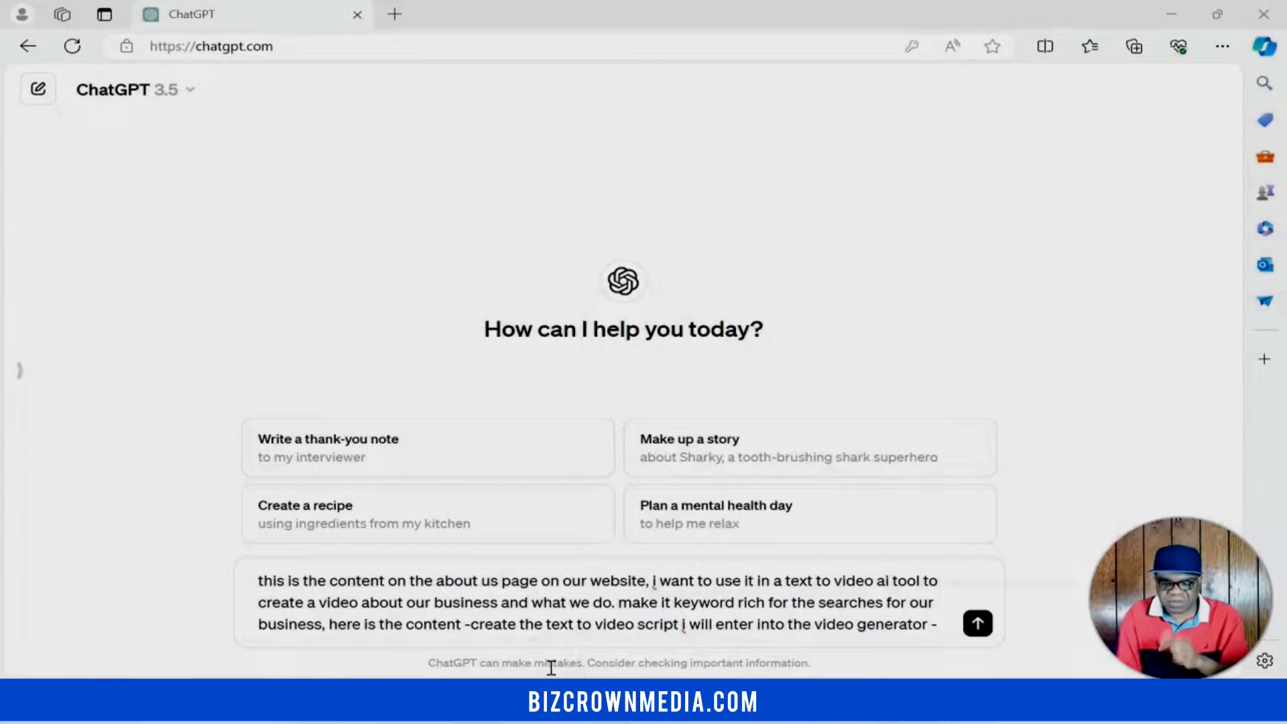
# Step: Insert "that" before "i will enter" in the ChatGPT prompt, append the copied About Us page content, and send it
pyautogui.click(683, 624)
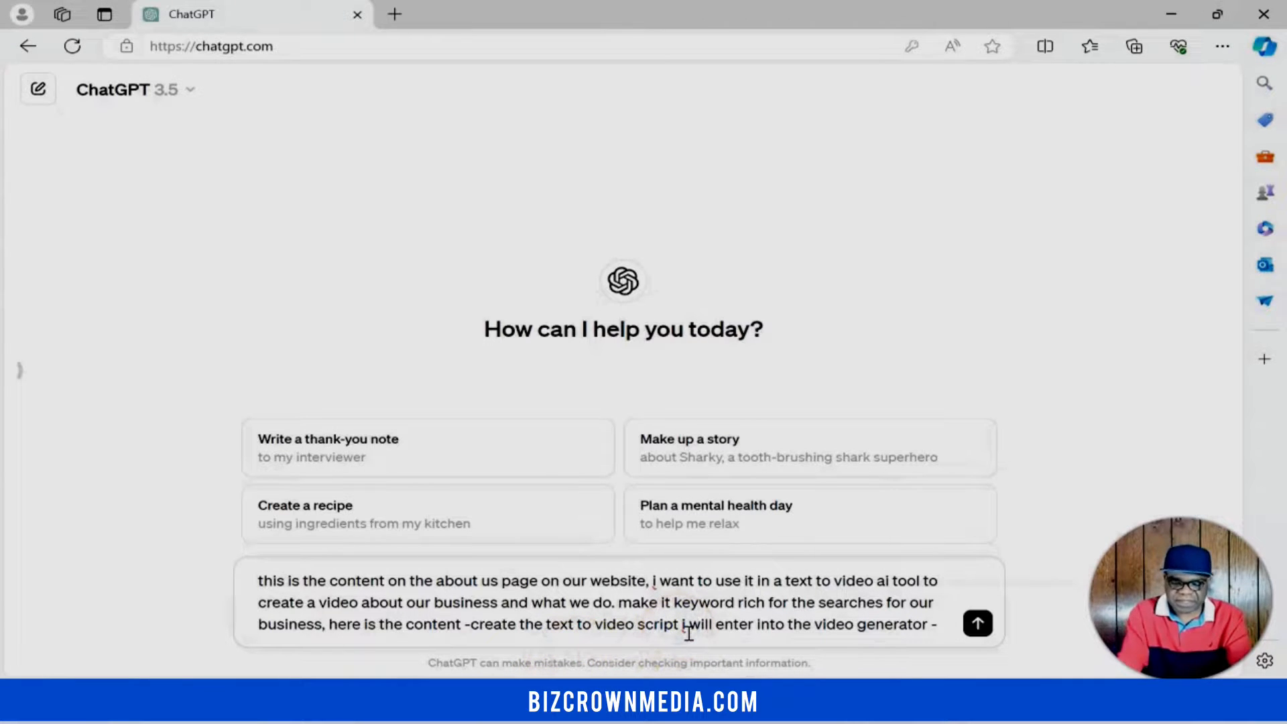
pyautogui.write('that i')
pyautogui.click(373, 625)
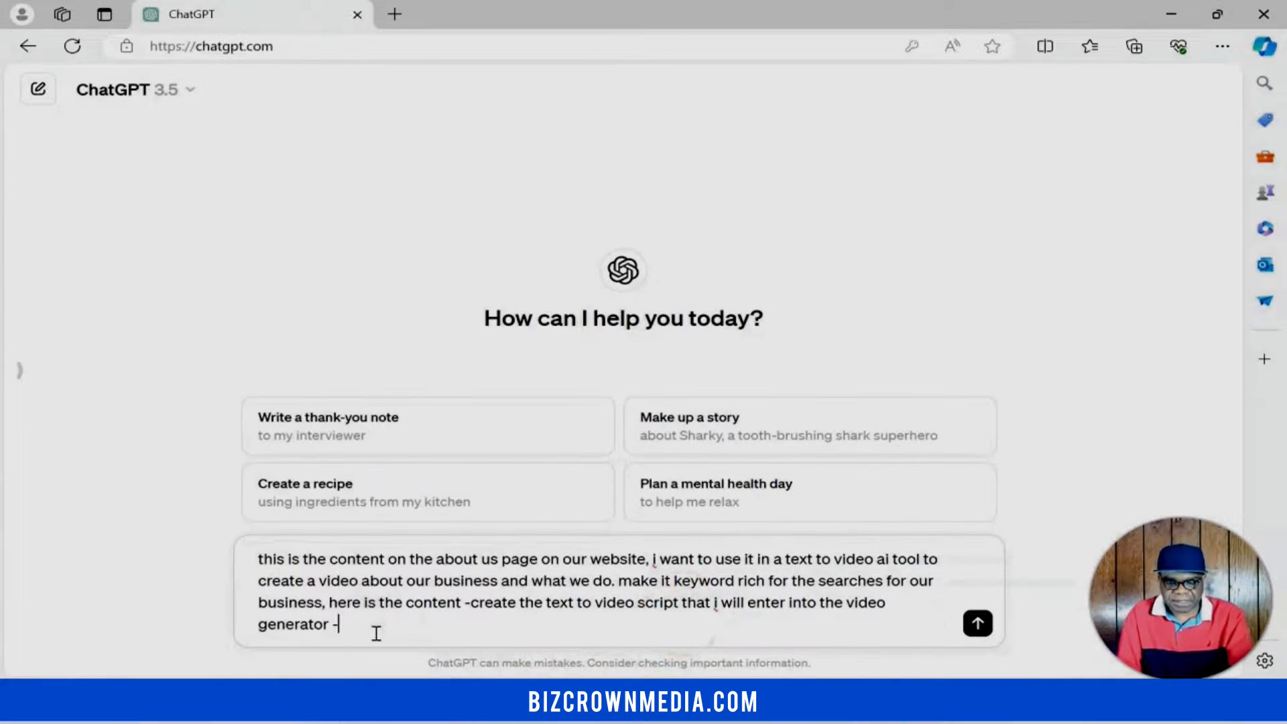
pyautogui.hotkey('ctrl', 'v')
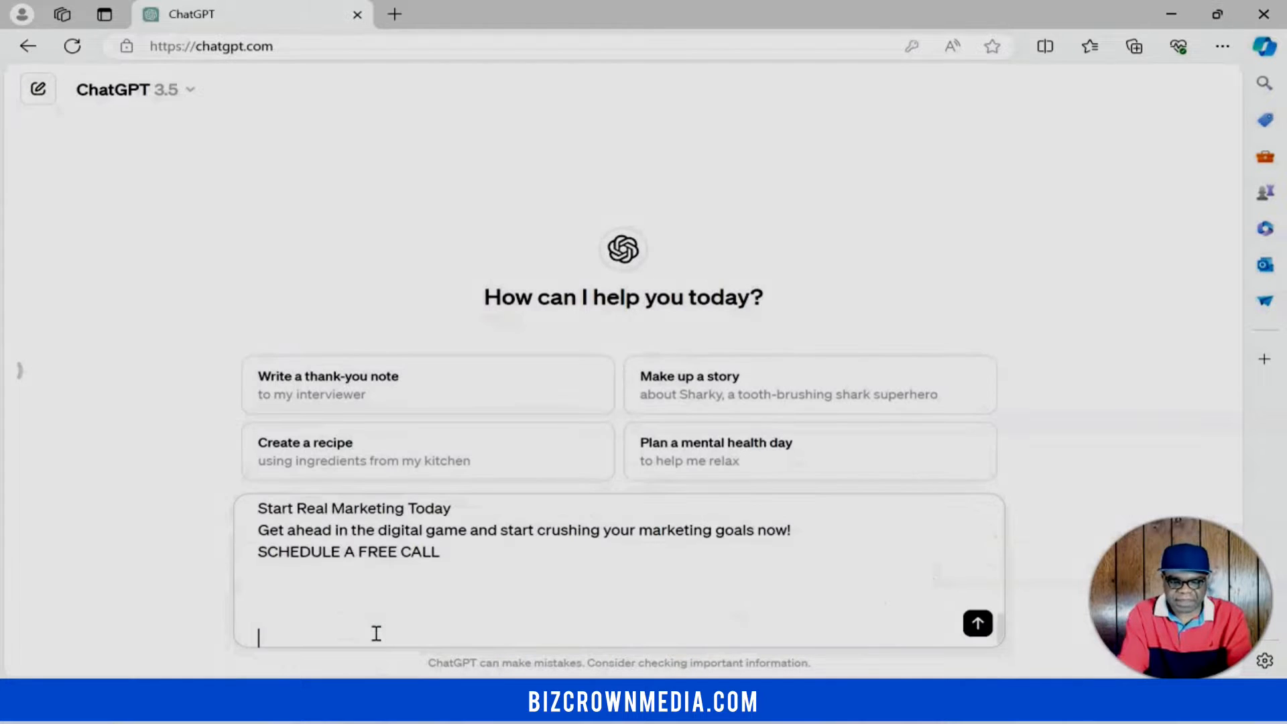
pyautogui.click(977, 623)
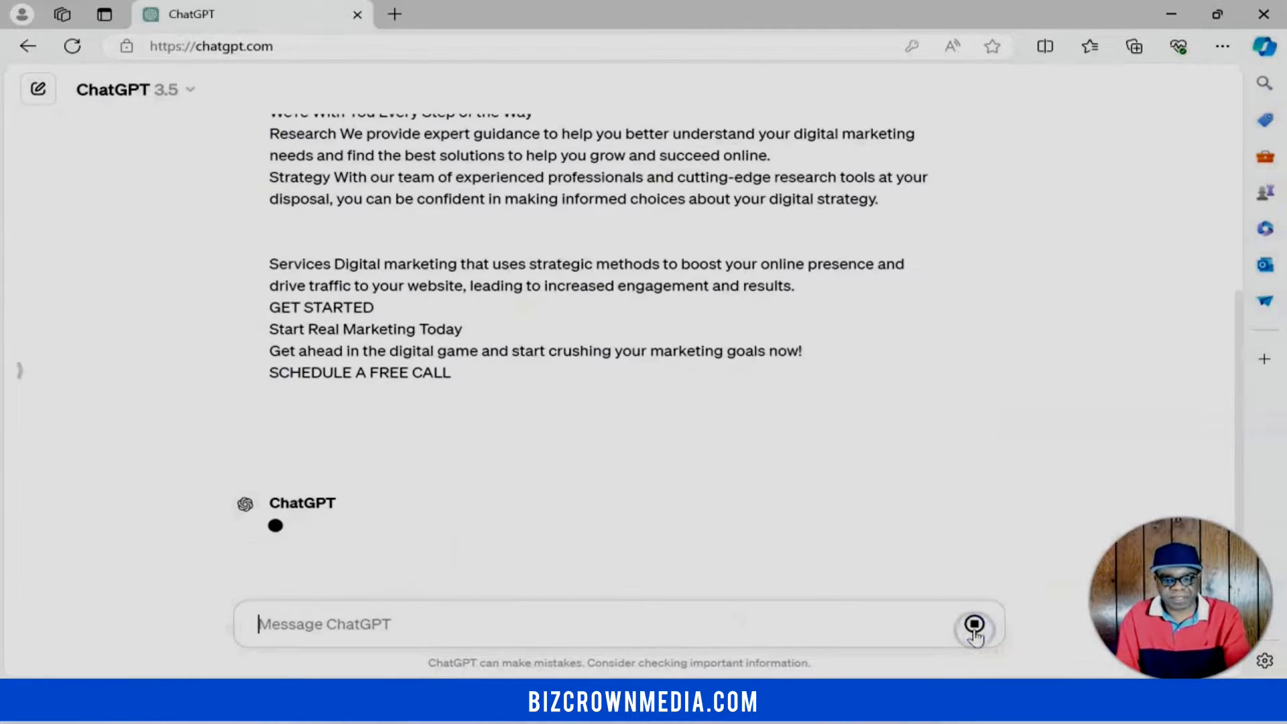
# Step: Read through the generated video script, including its scene directions, narrator lines and client testimonials
pyautogui.scroll(-10, 872, 436)
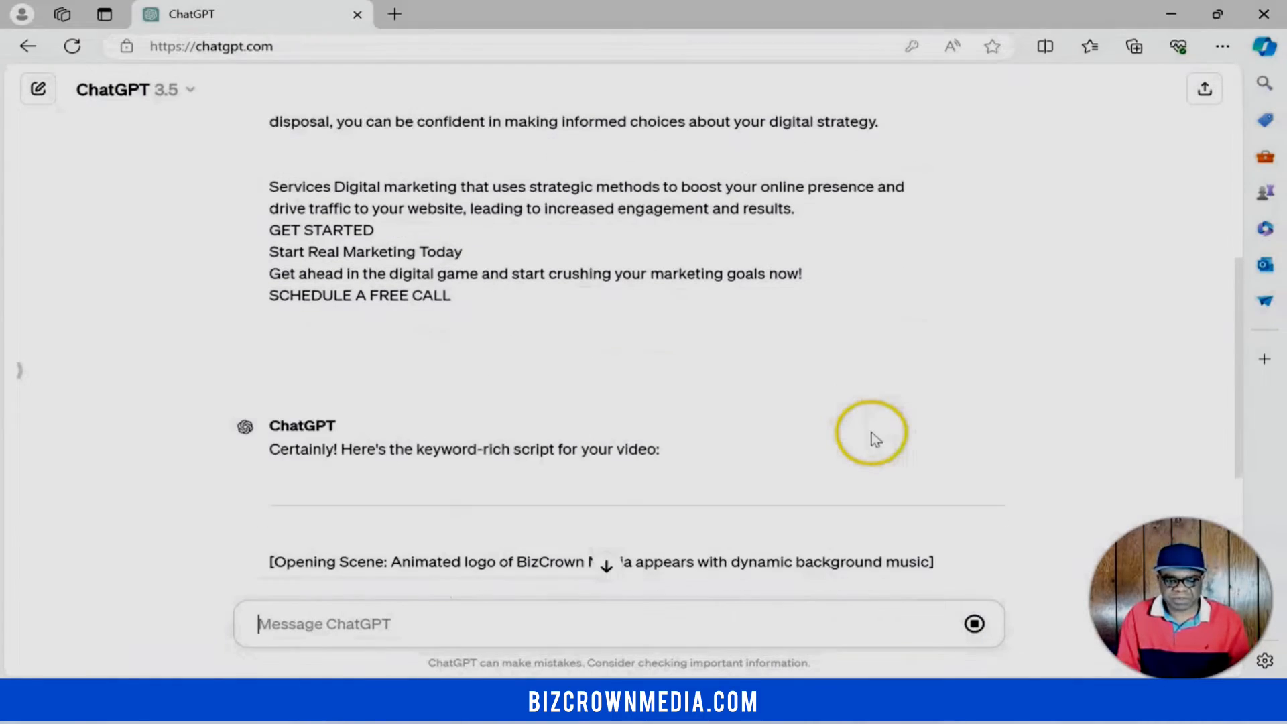
pyautogui.scroll(-1, 871, 436)
pyautogui.scroll(-2, 873, 436)
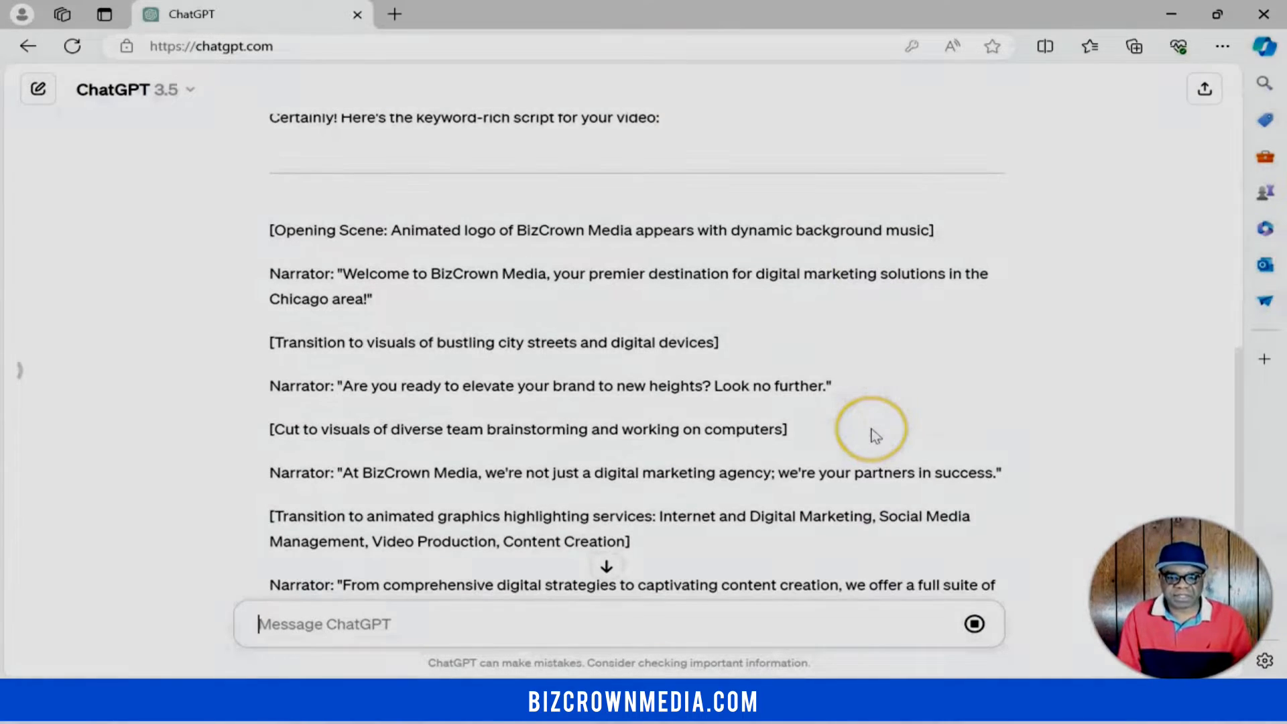
pyautogui.scroll(-1, 874, 429)
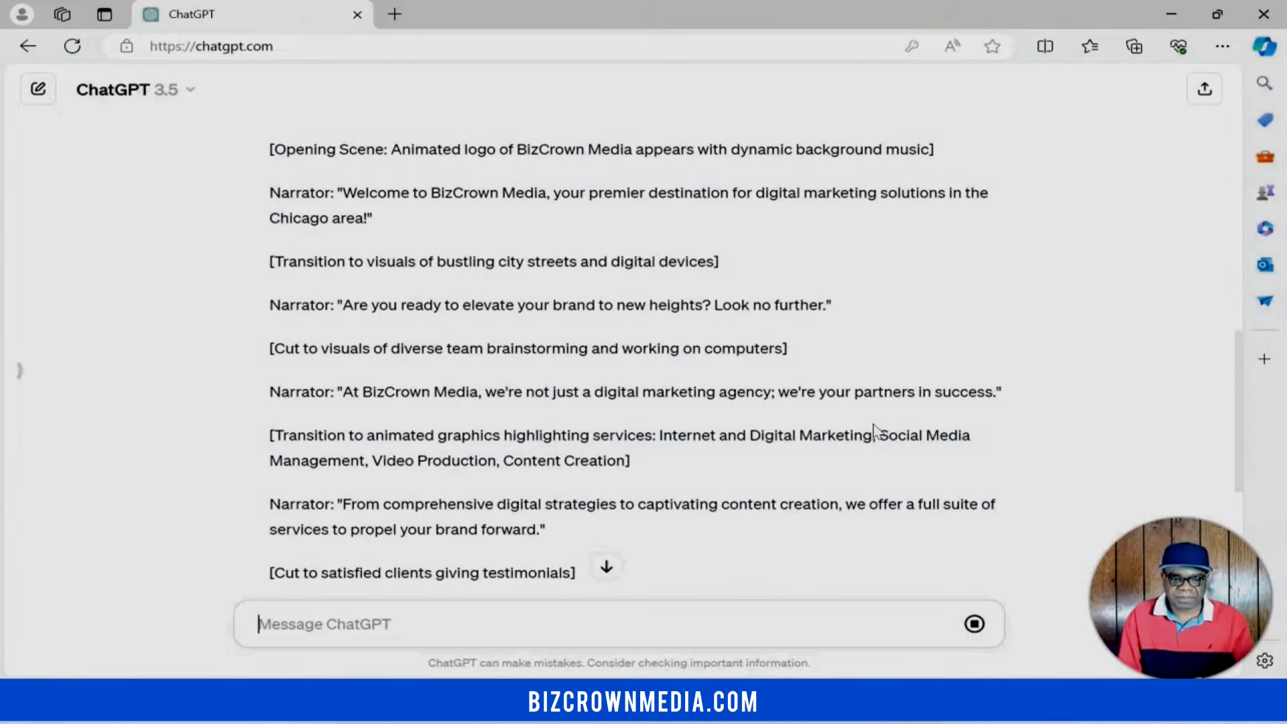
pyautogui.scroll(-2, 865, 402)
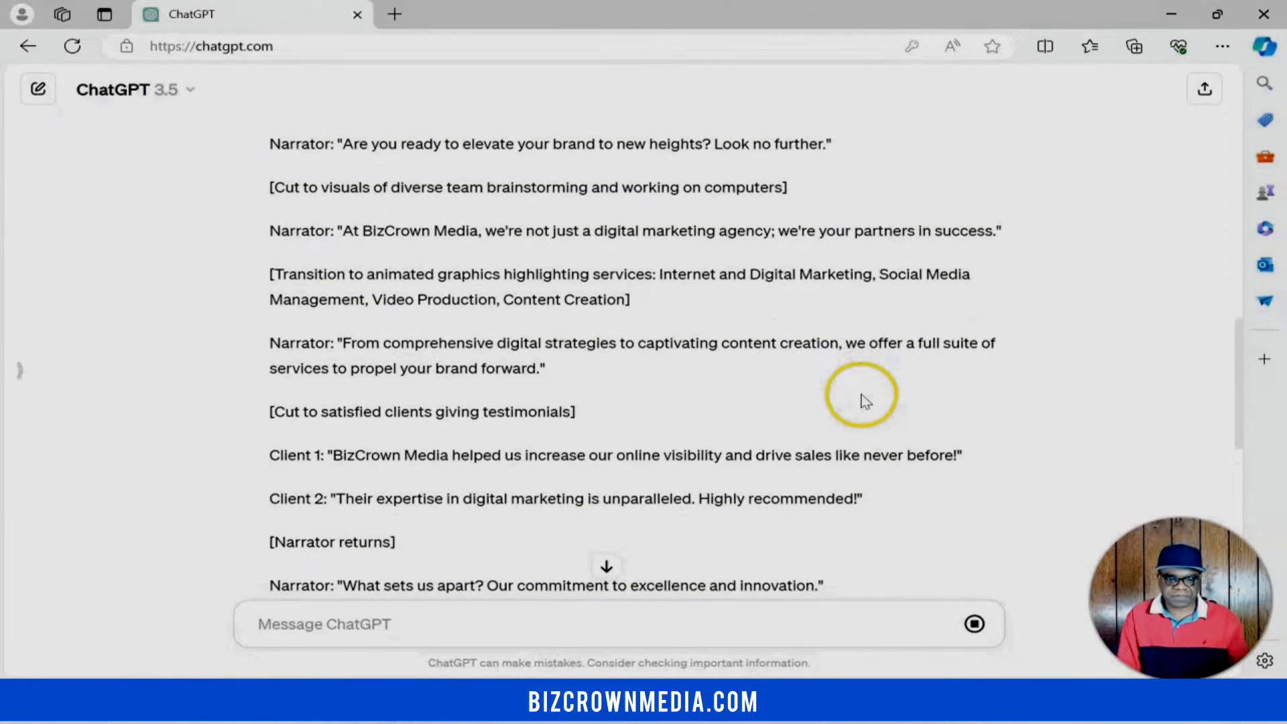
pyautogui.scroll(-2, 863, 392)
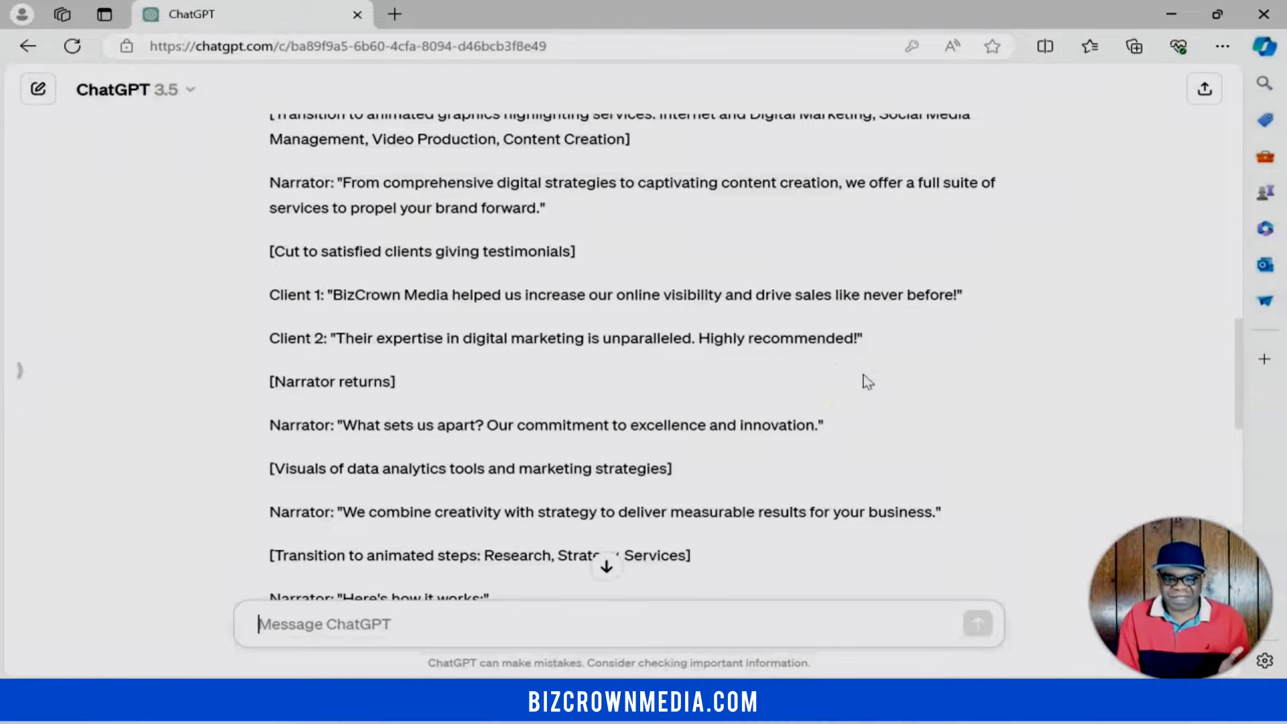
pyautogui.scroll(1, 864, 378)
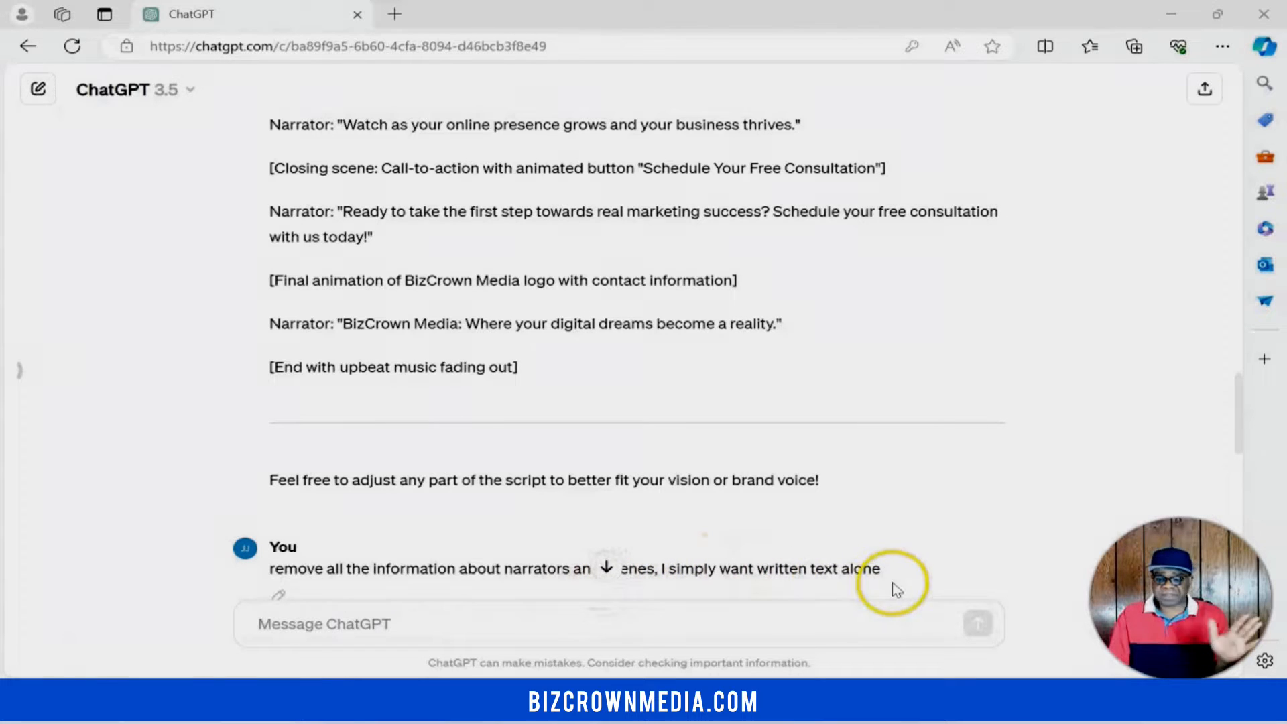
# Step: Compare the revised text-only script with the earlier narrated version and read it through to its closing line
pyautogui.scroll(-4, 835, 584)
pyautogui.scroll(-6, 825, 532)
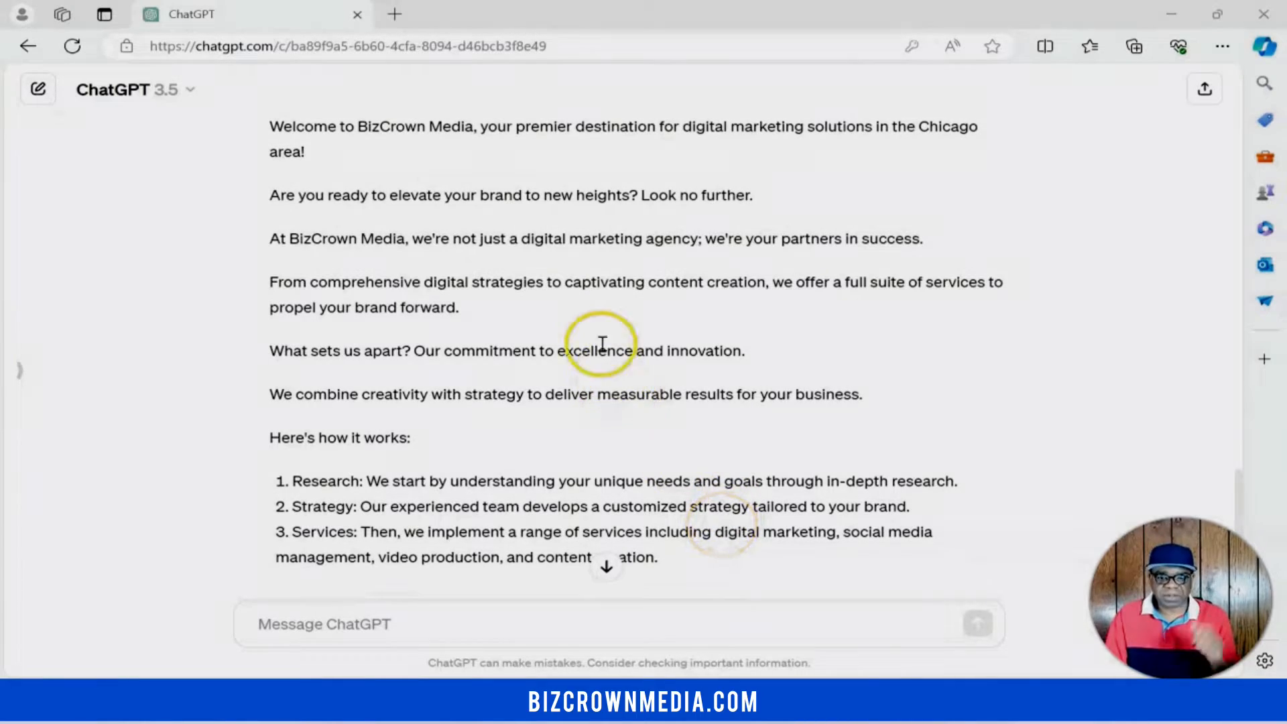
pyautogui.scroll(-10, 597, 463)
pyautogui.scroll(3, 596, 462)
pyautogui.scroll(-17, 596, 456)
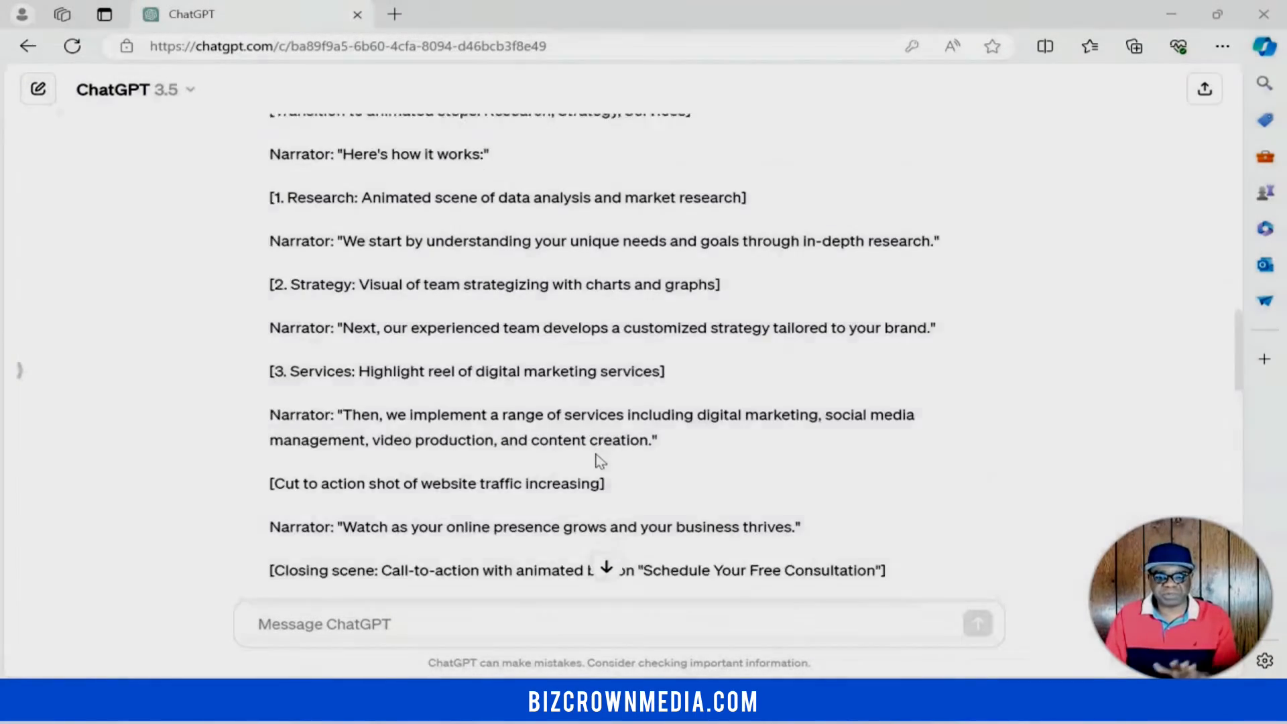
pyautogui.scroll(-3, 594, 447)
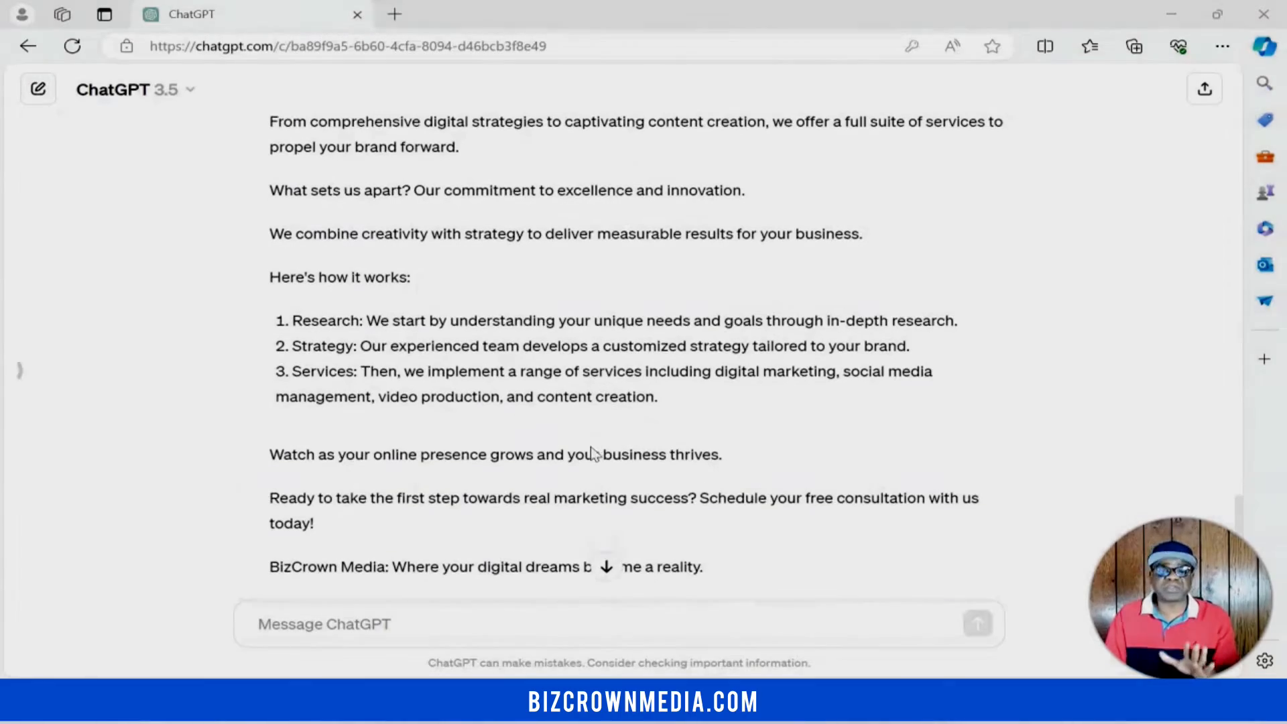
pyautogui.scroll(1, 593, 444)
pyautogui.scroll(-2, 593, 442)
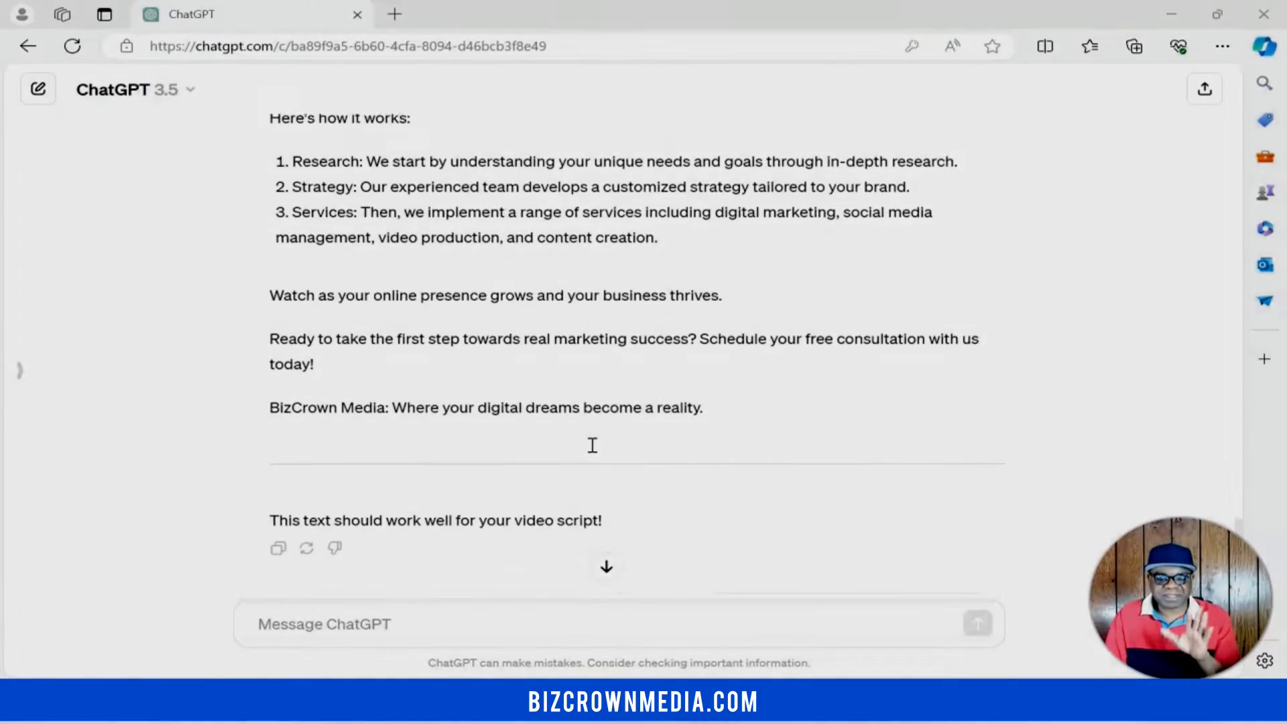
pyautogui.scroll(3, 593, 449)
pyautogui.scroll(3, 586, 444)
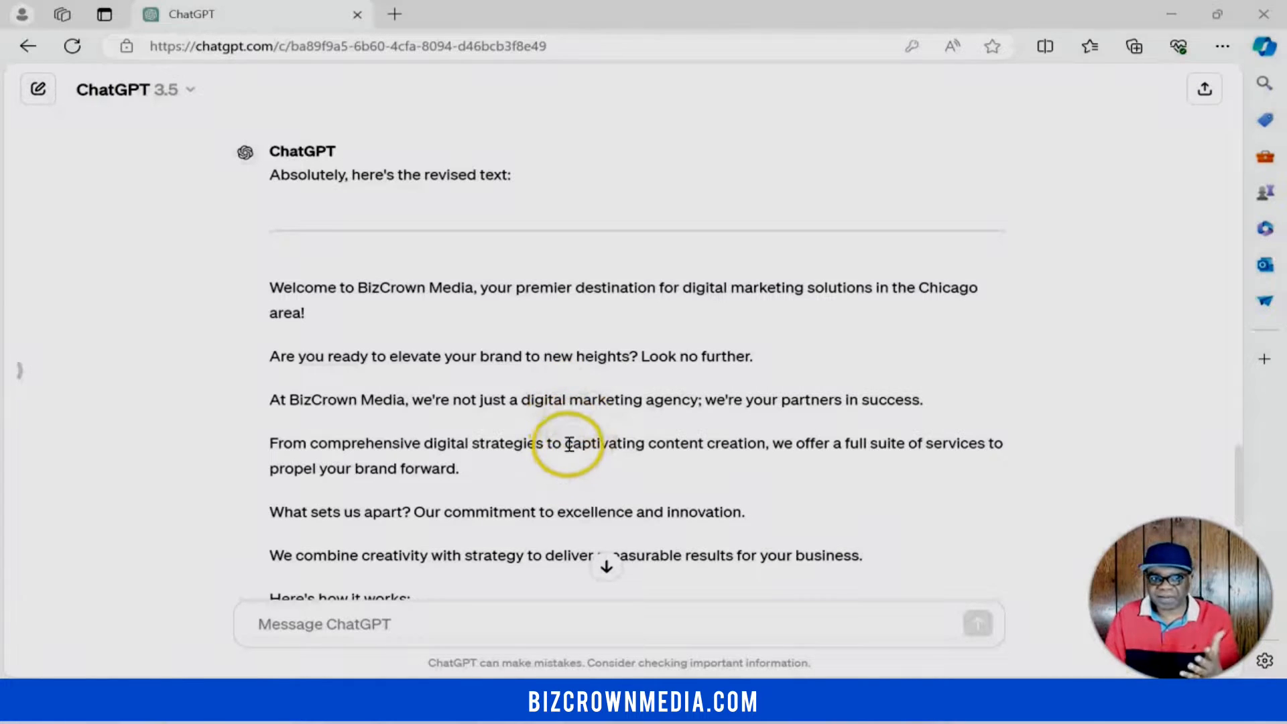
pyautogui.scroll(1, 566, 357)
pyautogui.scroll(-3, 566, 357)
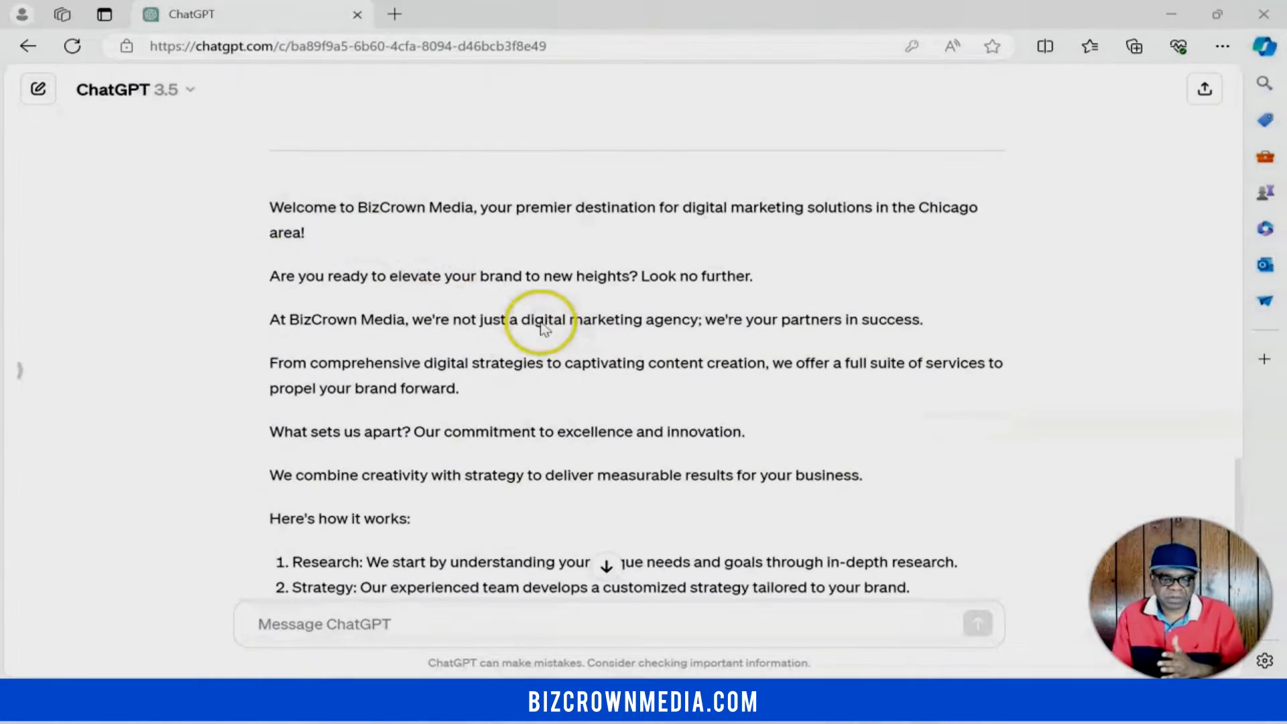
# Step: Copy the revised script from "Welcome to BizCrown Media" through "Where your digital dreams become a reality."
pyautogui.moveTo(272, 207); pyautogui.dragTo(698, 416)
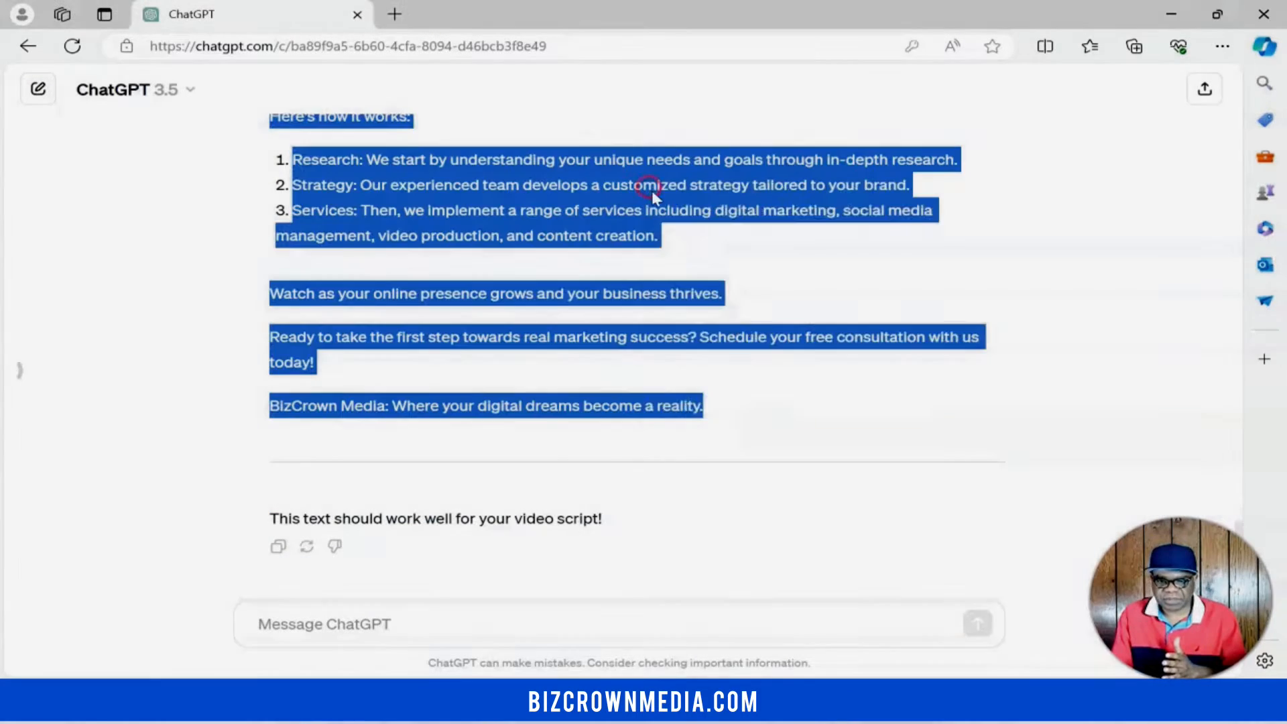
pyautogui.rightClick(654, 192)
pyautogui.click(691, 203)
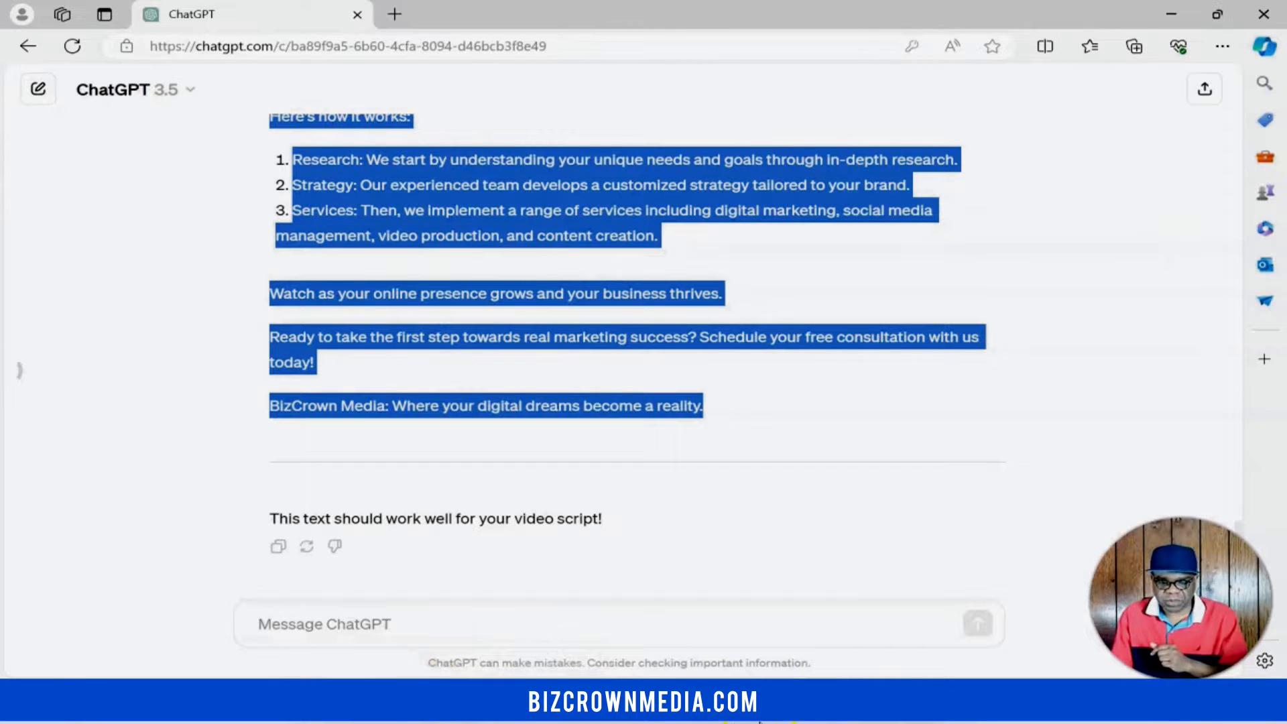
# Step: Switch to invideo AI, start the Script to Video workflow, and insert the copied BizCrown Media script as the exact script
pyautogui.click(955, 700)
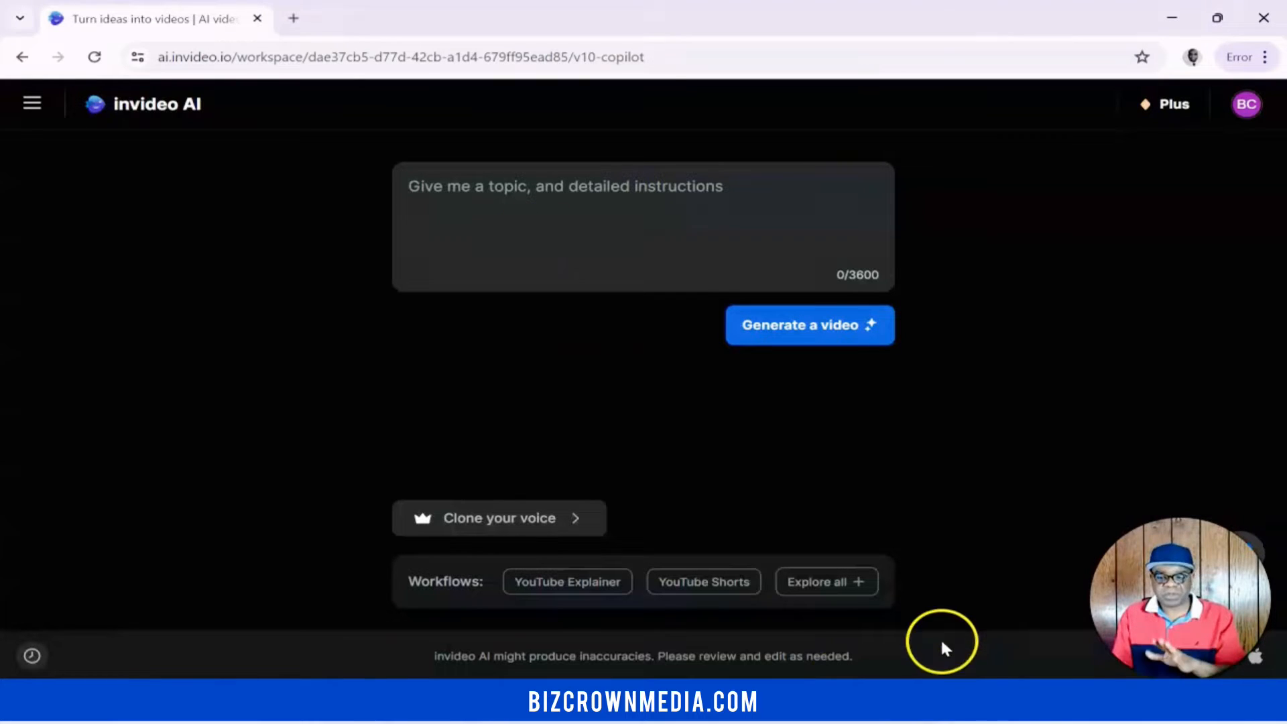
pyautogui.click(861, 584)
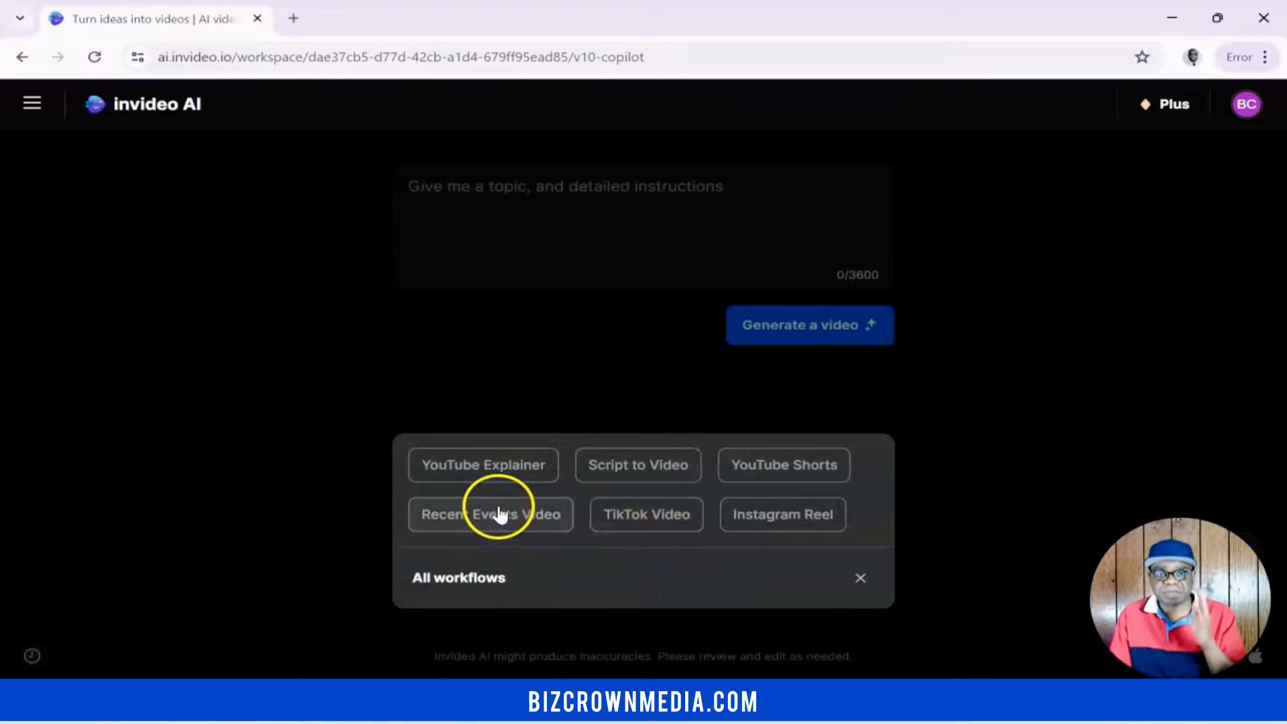
pyautogui.click(661, 469)
pyautogui.click(391, 240)
pyautogui.hotkey('ctrl', 'v')
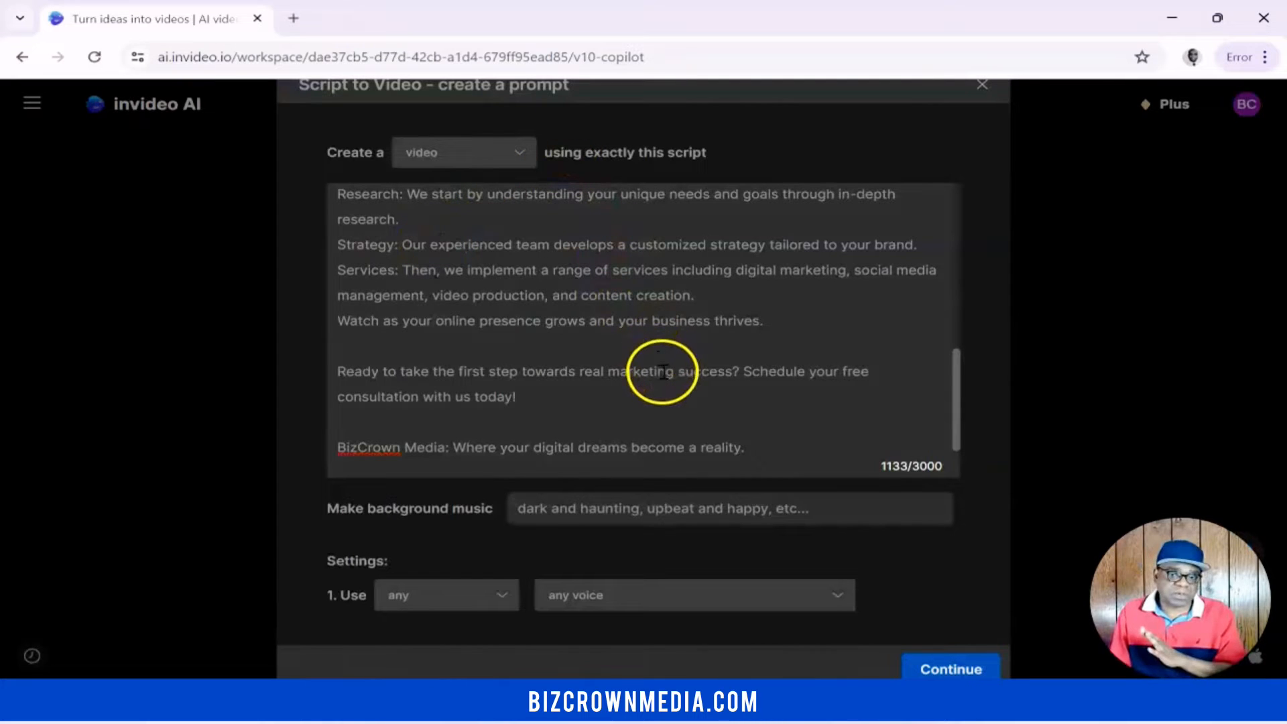
pyautogui.scroll(-1, 664, 379)
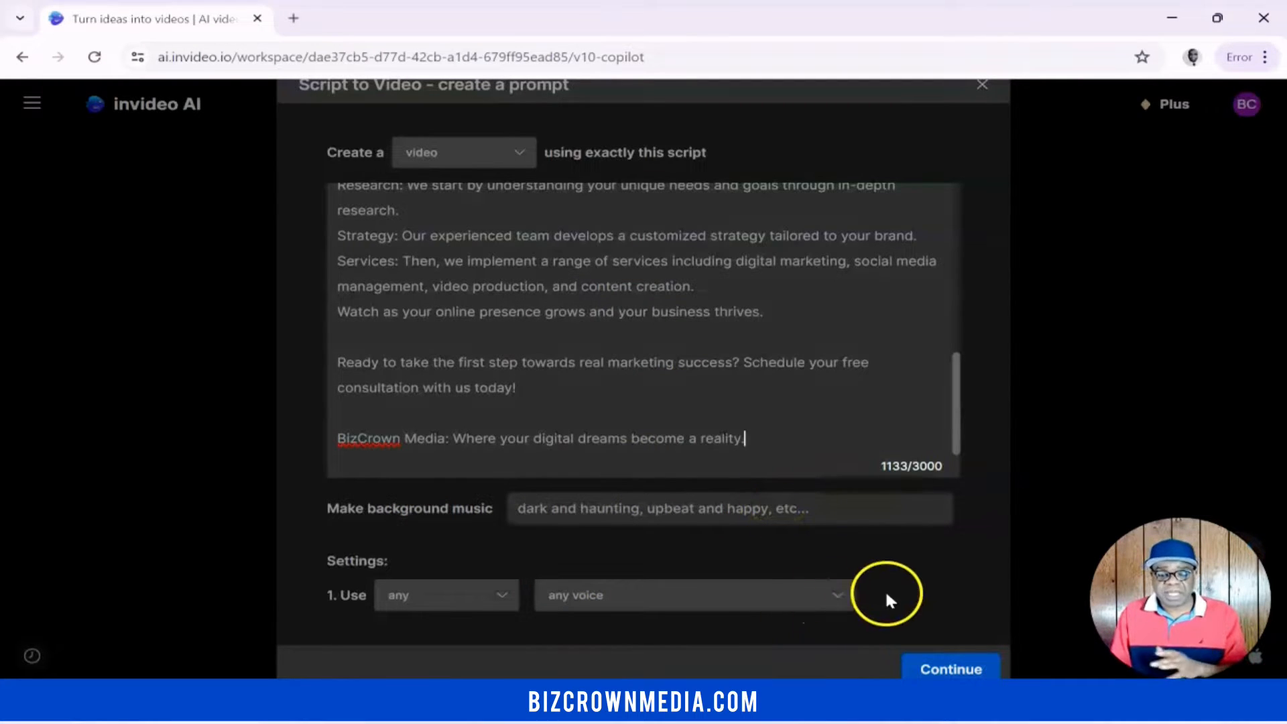
# Step: Set the narration to the cloned voice labelled Voice 2 and turn the form into a prompt
pyautogui.click(851, 597)
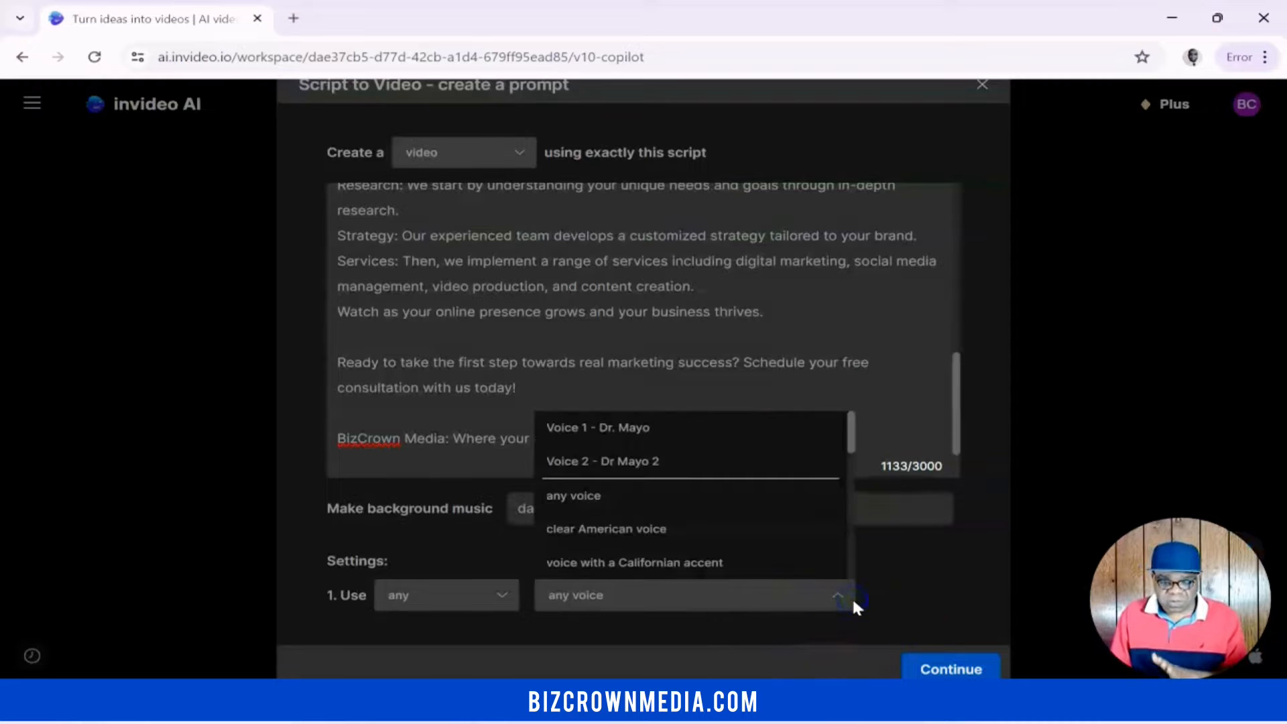
pyautogui.click(691, 480)
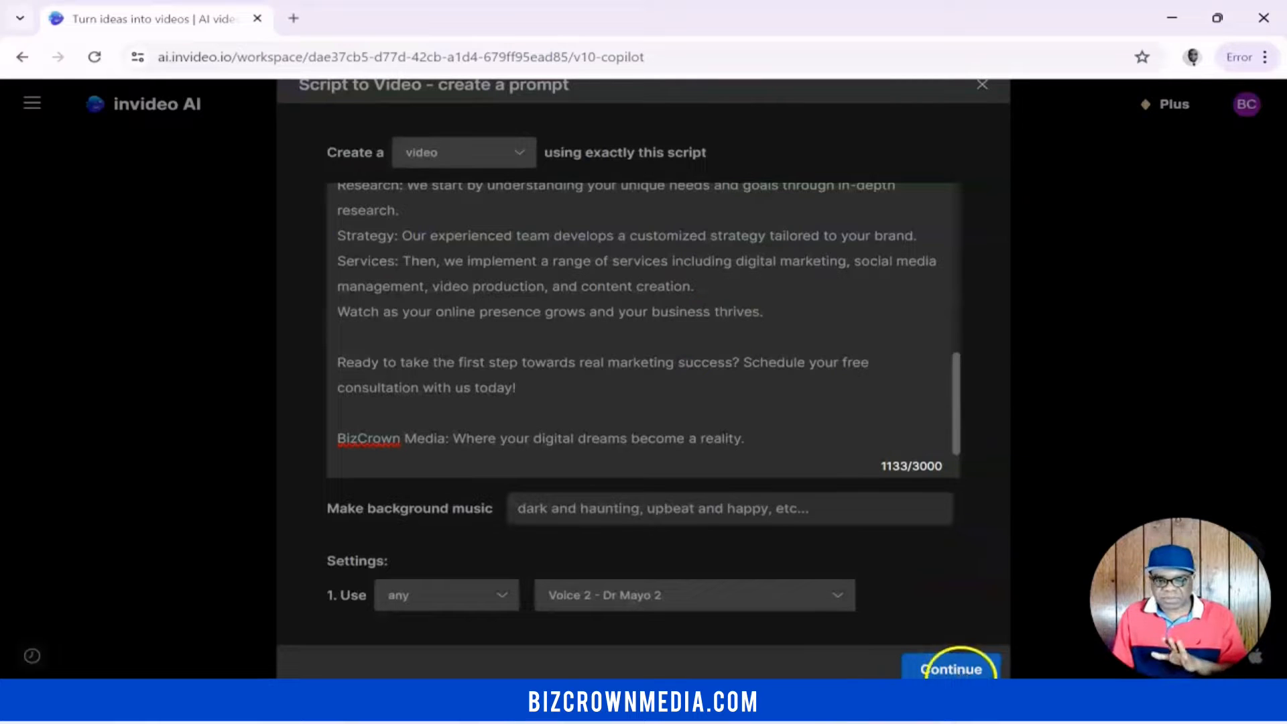
pyautogui.click(957, 667)
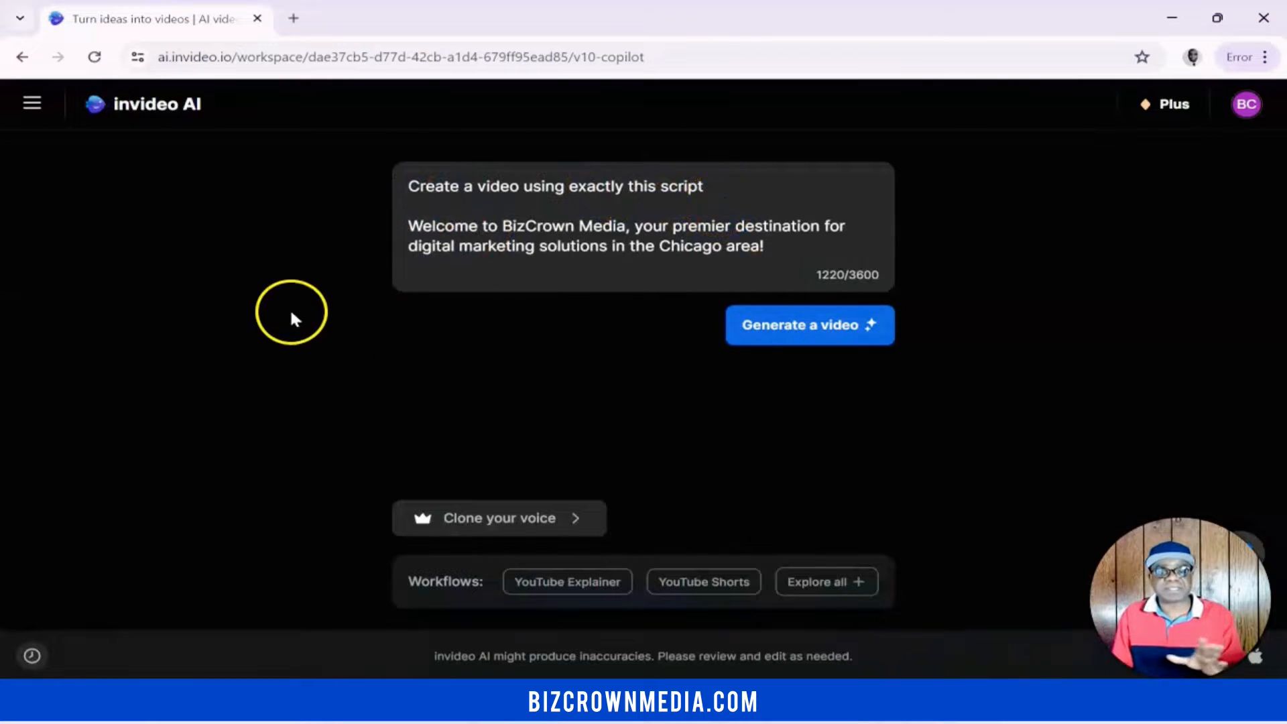
# Step: Generate the video with Entrepreneurs as audience, a Professional look and feel, and YouTube as platform
pyautogui.click(815, 335)
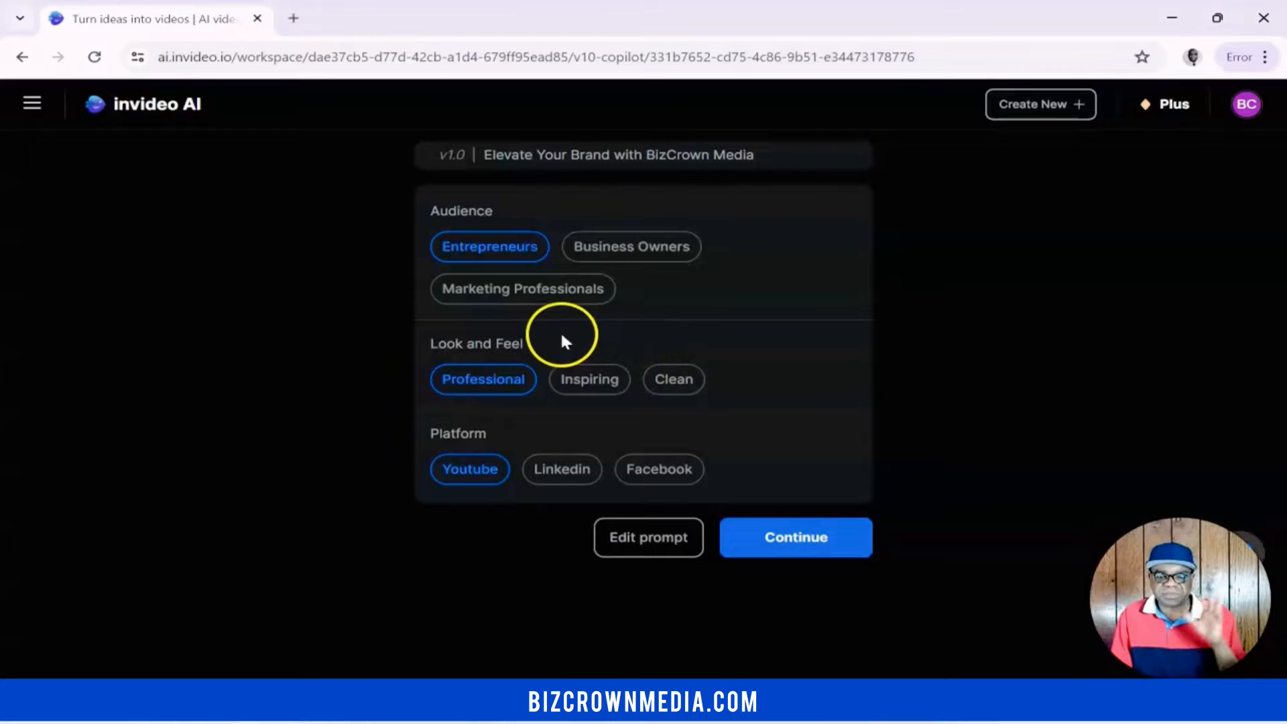
pyautogui.click(494, 462)
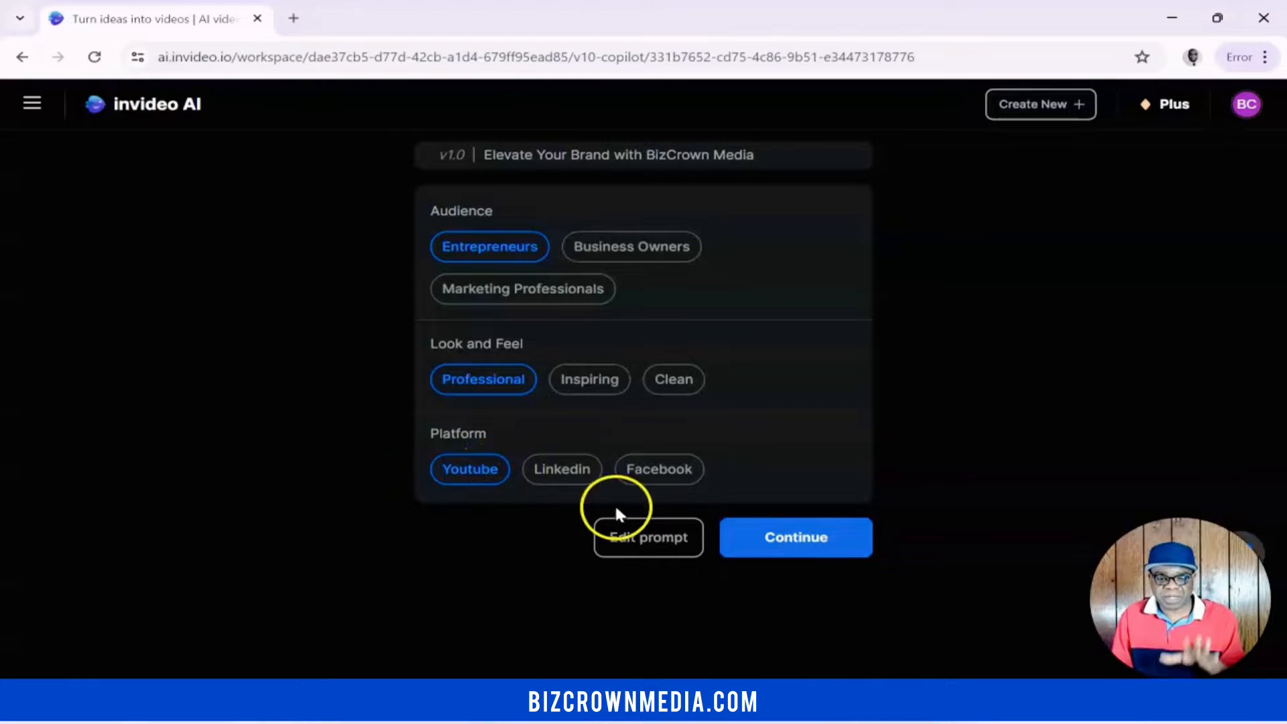
pyautogui.click(777, 542)
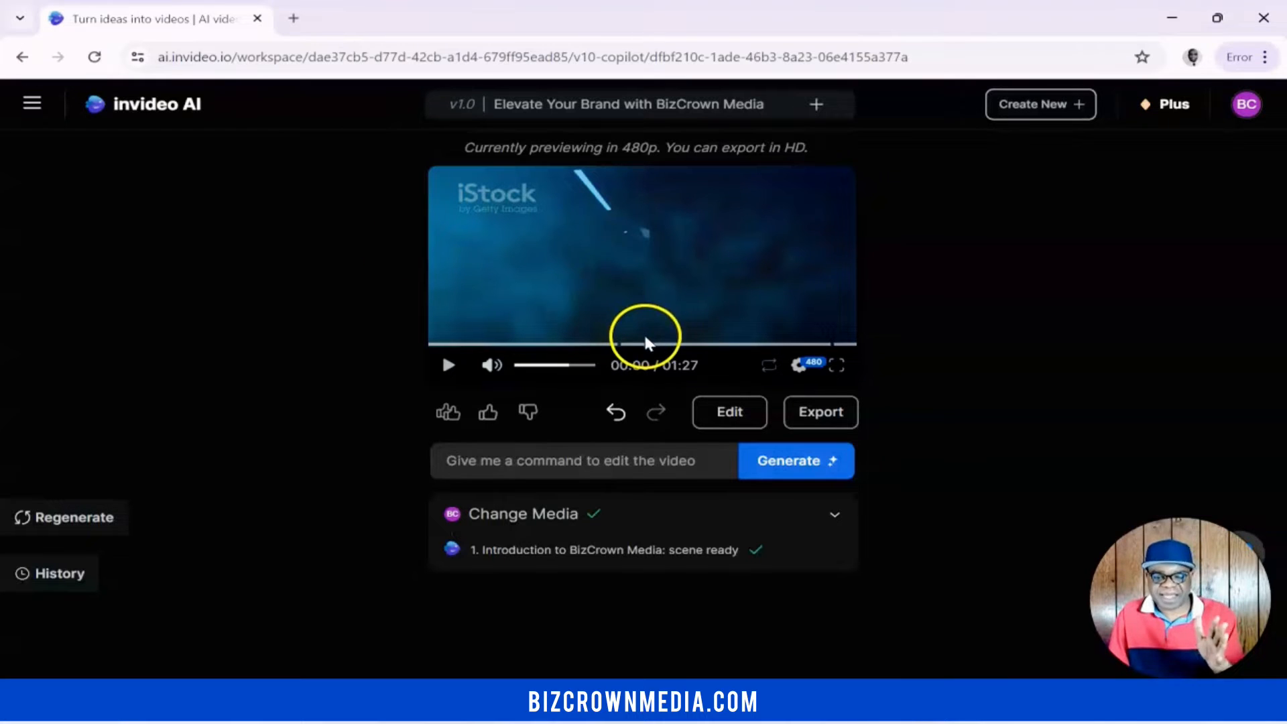
# Step: Play the generated video preview, including in full screen, to review its clips and narration
pyautogui.click(448, 366)
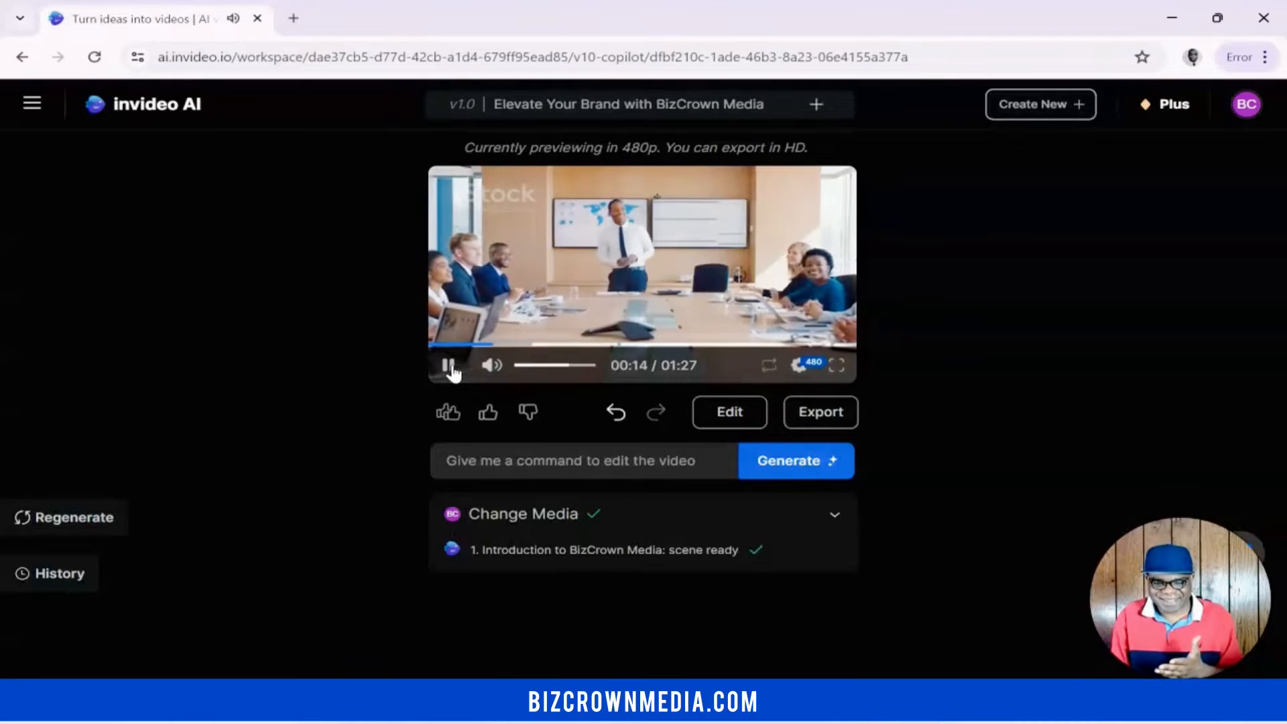
pyautogui.click(449, 366)
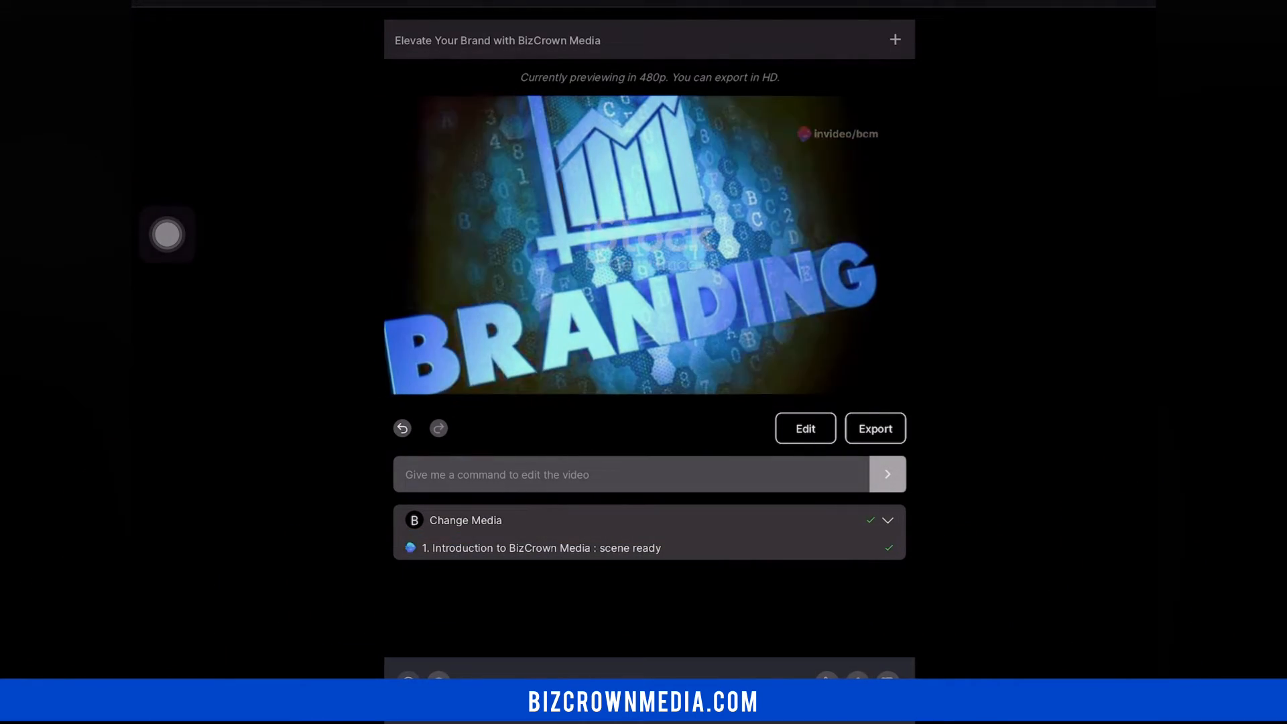
pyautogui.click(649, 245)
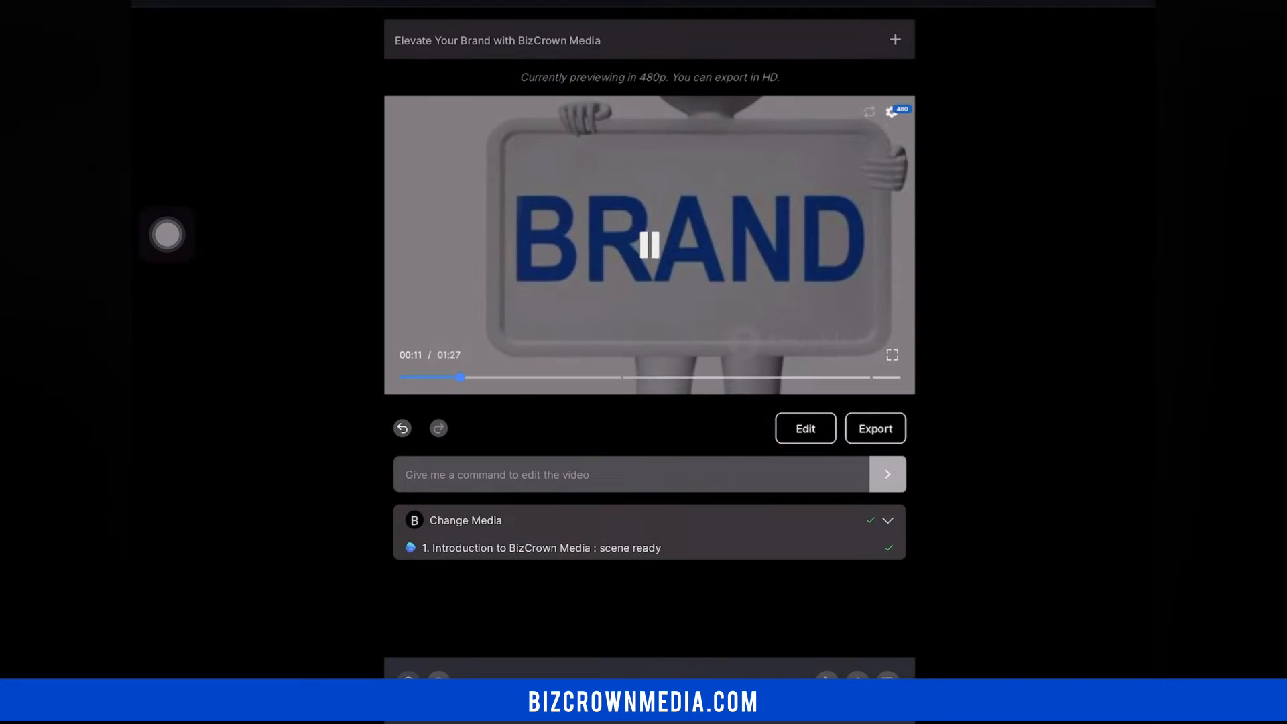
pyautogui.click(893, 354)
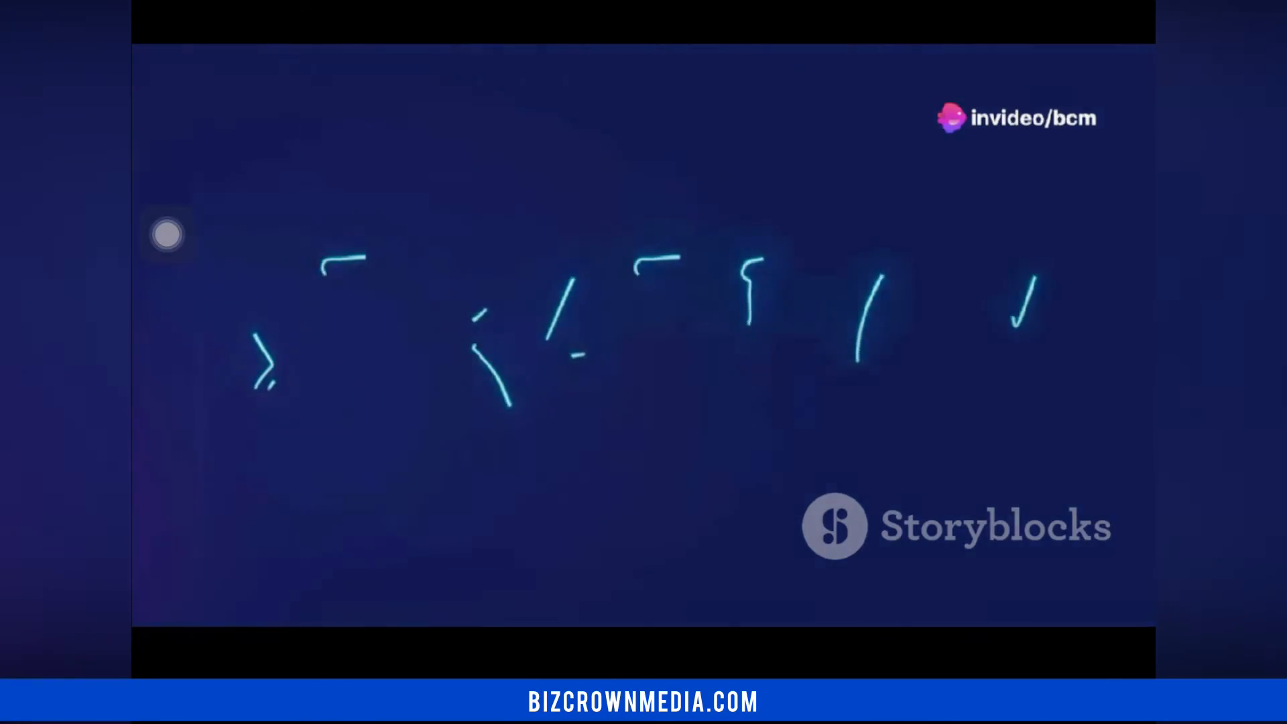
pyautogui.click(643, 336)
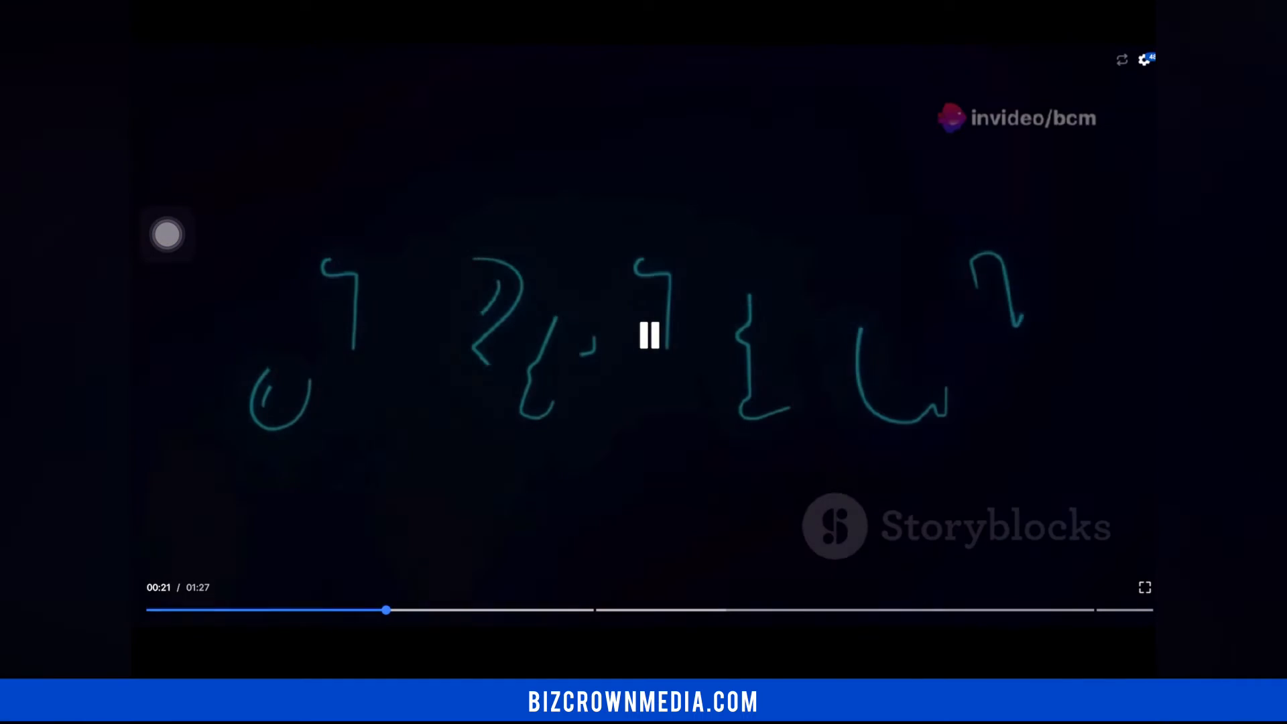
pyautogui.click(1143, 588)
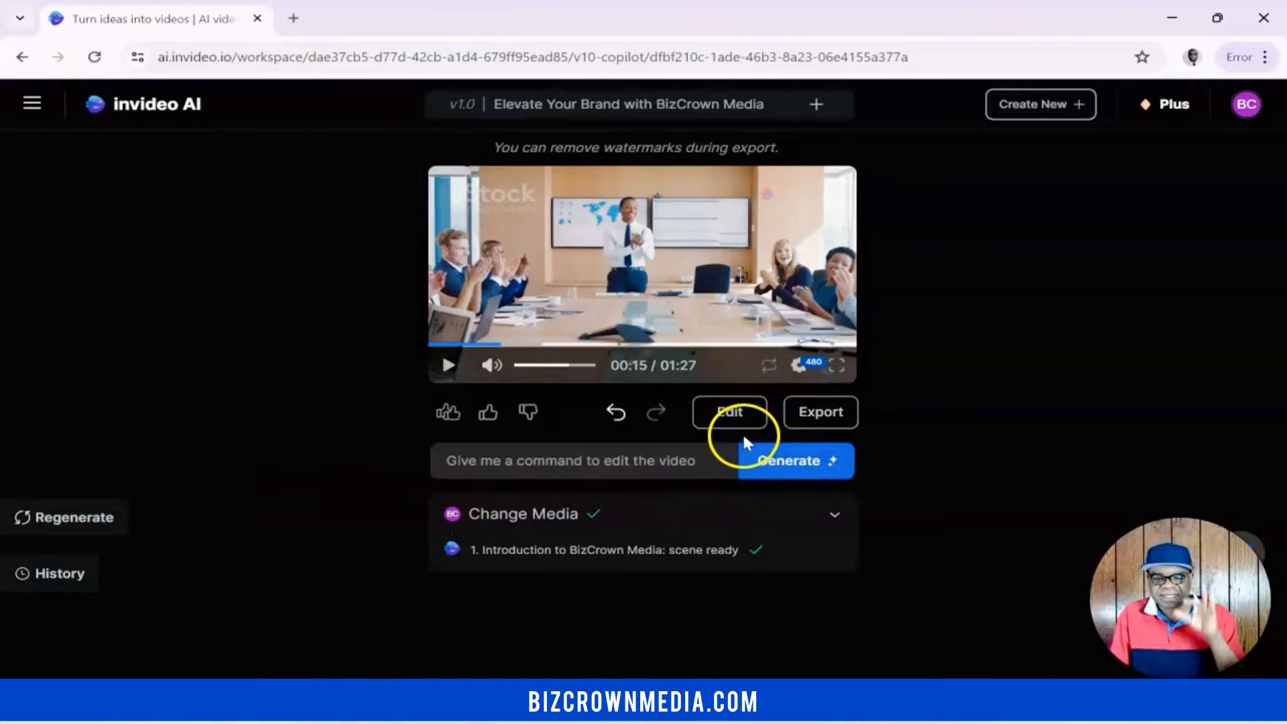
# Step: Review the suggested edit commands, and open the video's media editor at its first clips
pyautogui.click(621, 464)
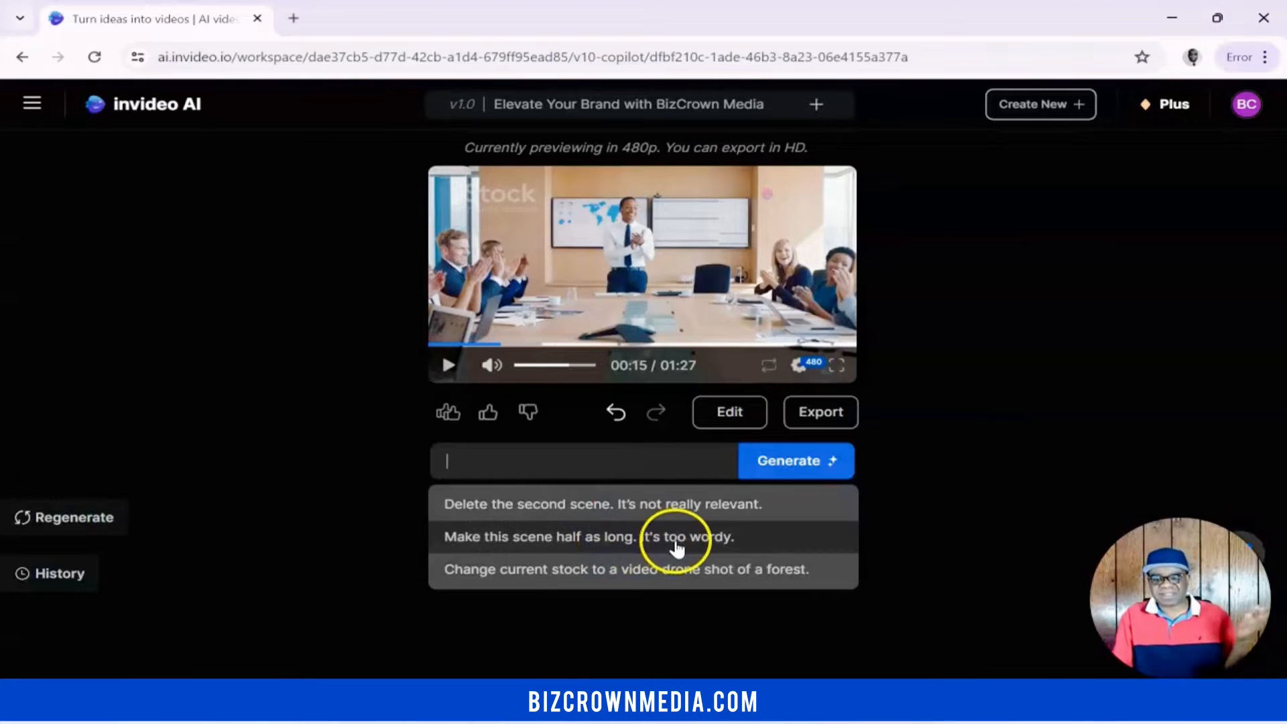
pyautogui.click(712, 537)
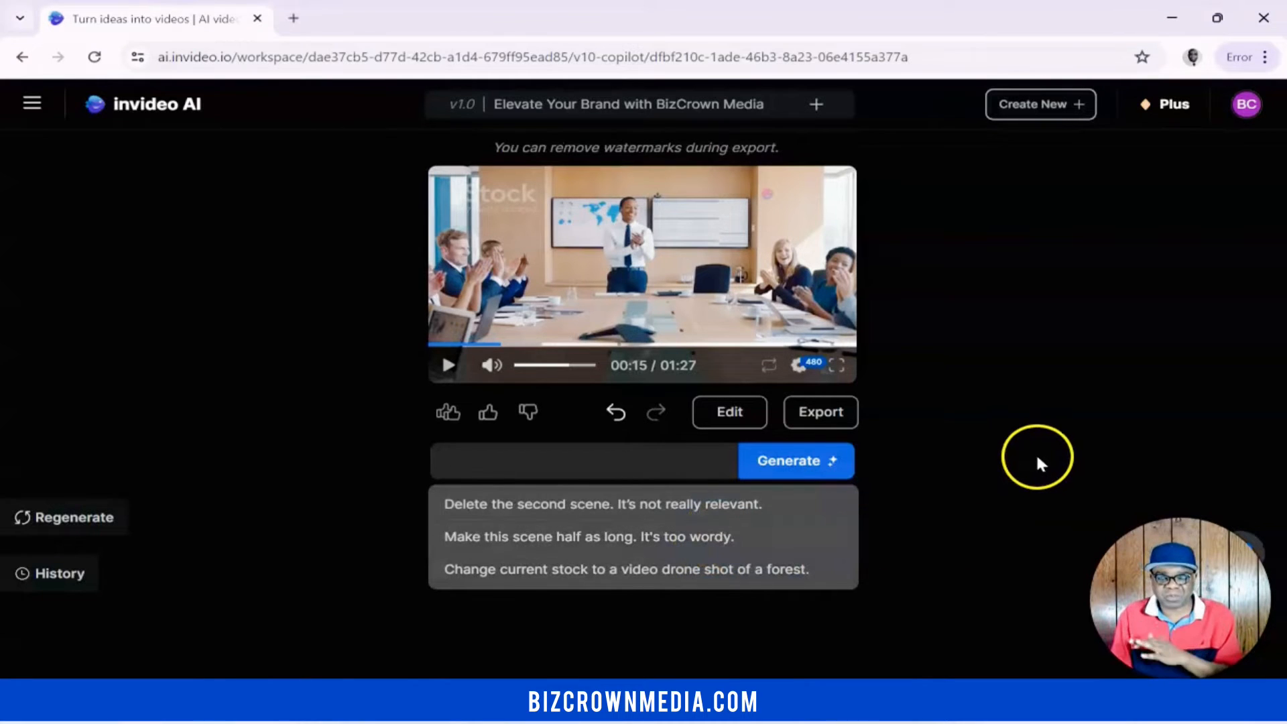
pyautogui.click(740, 413)
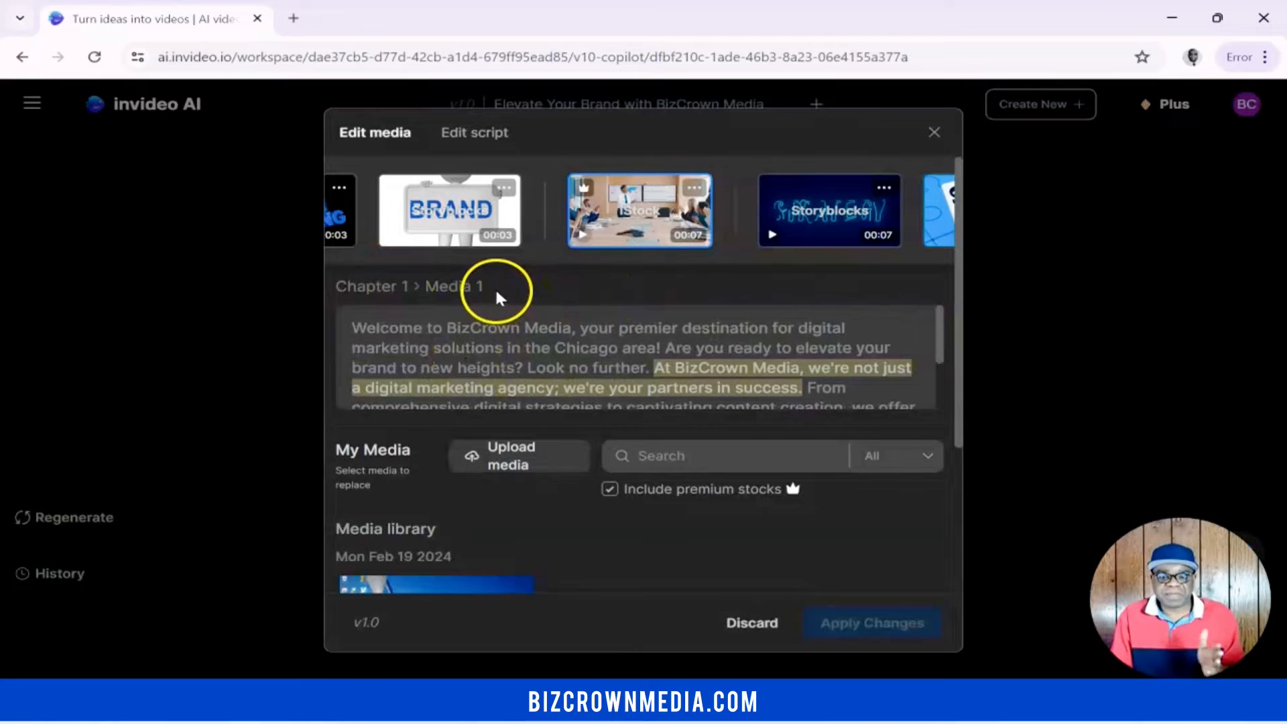
pyautogui.click(359, 215)
pyautogui.click(359, 216)
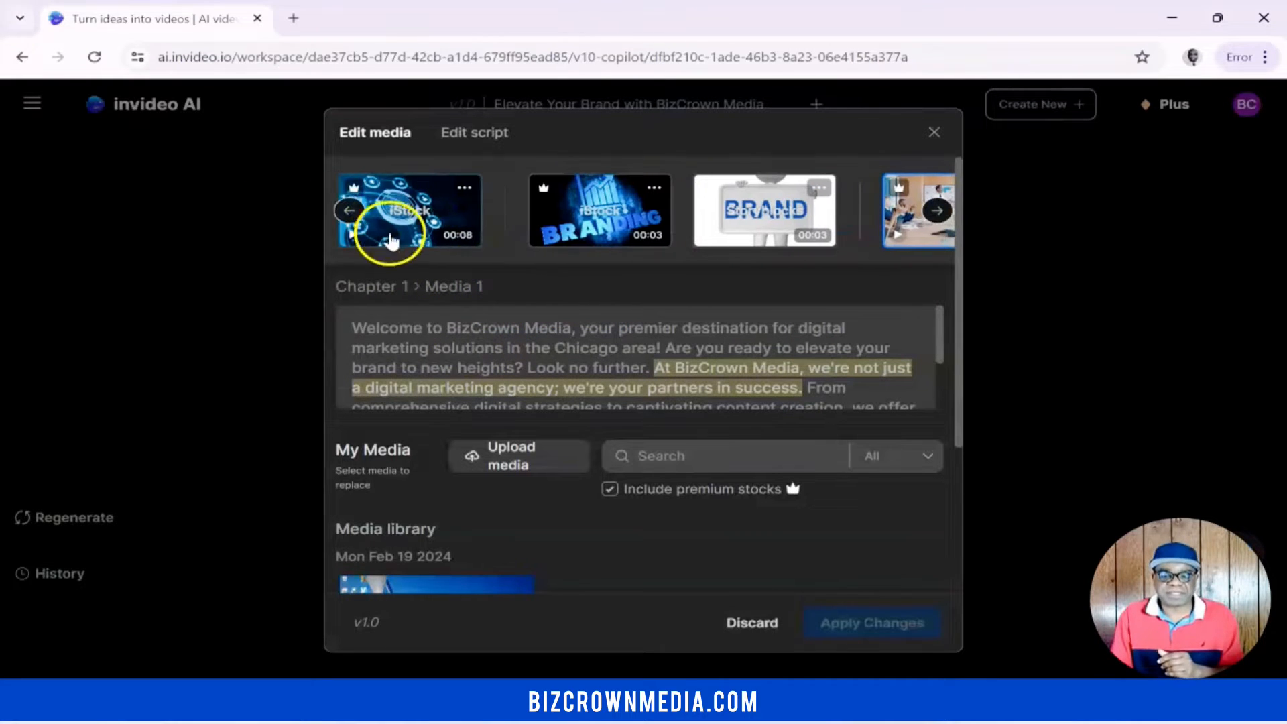
# Step: Search the stock media for "elevate your brand" as a replacement for the BRANDING clip and browse the results
pyautogui.click(608, 217)
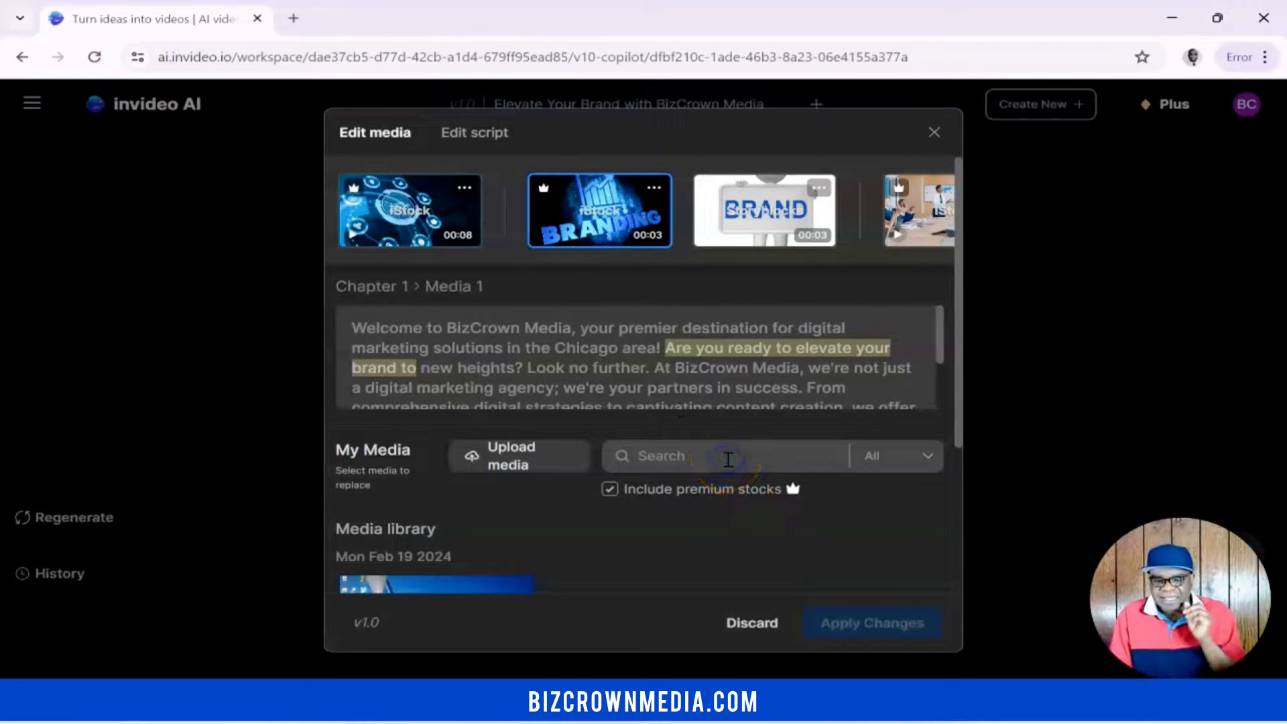
pyautogui.moveTo(796, 348); pyautogui.dragTo(425, 370)
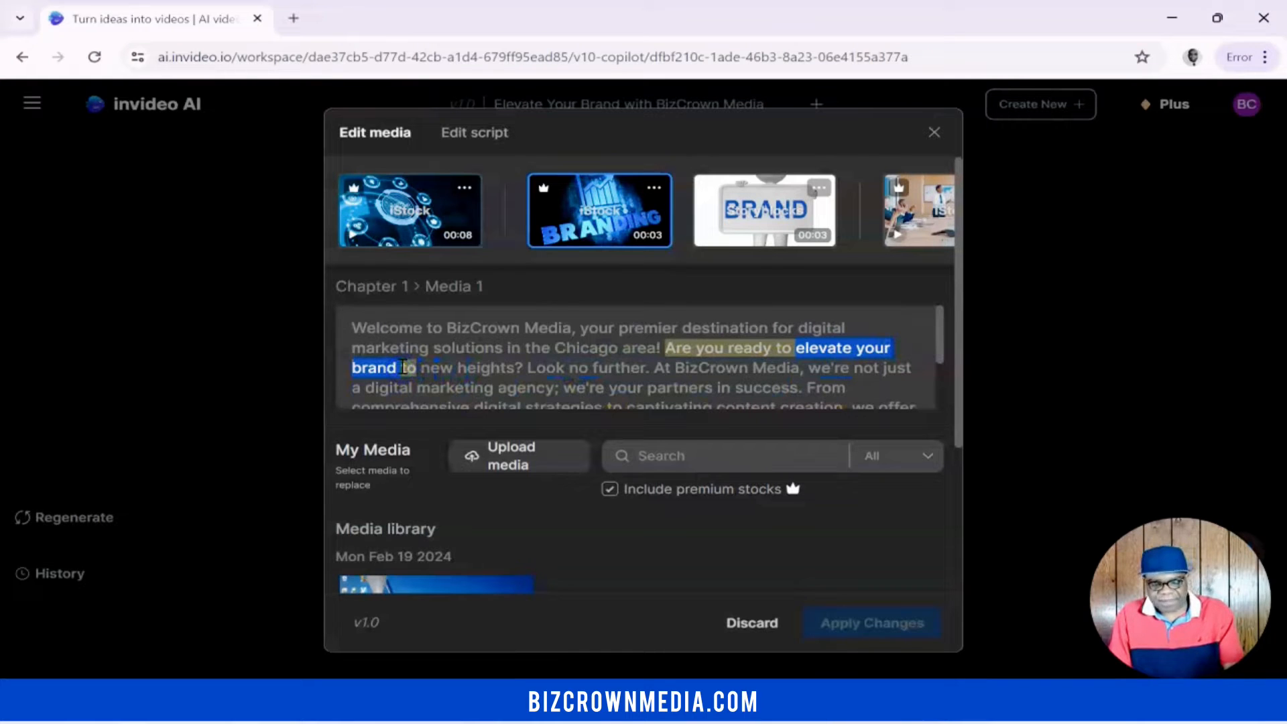
pyautogui.click(637, 455)
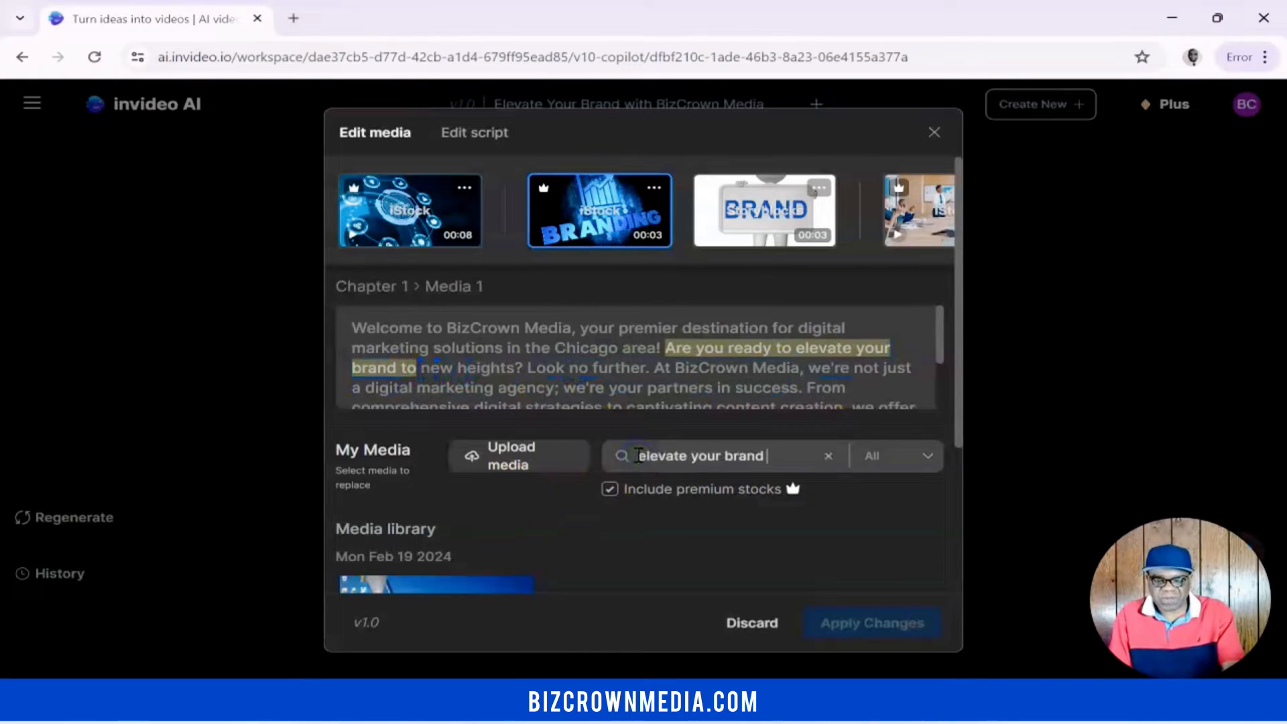
pyautogui.press('Return')
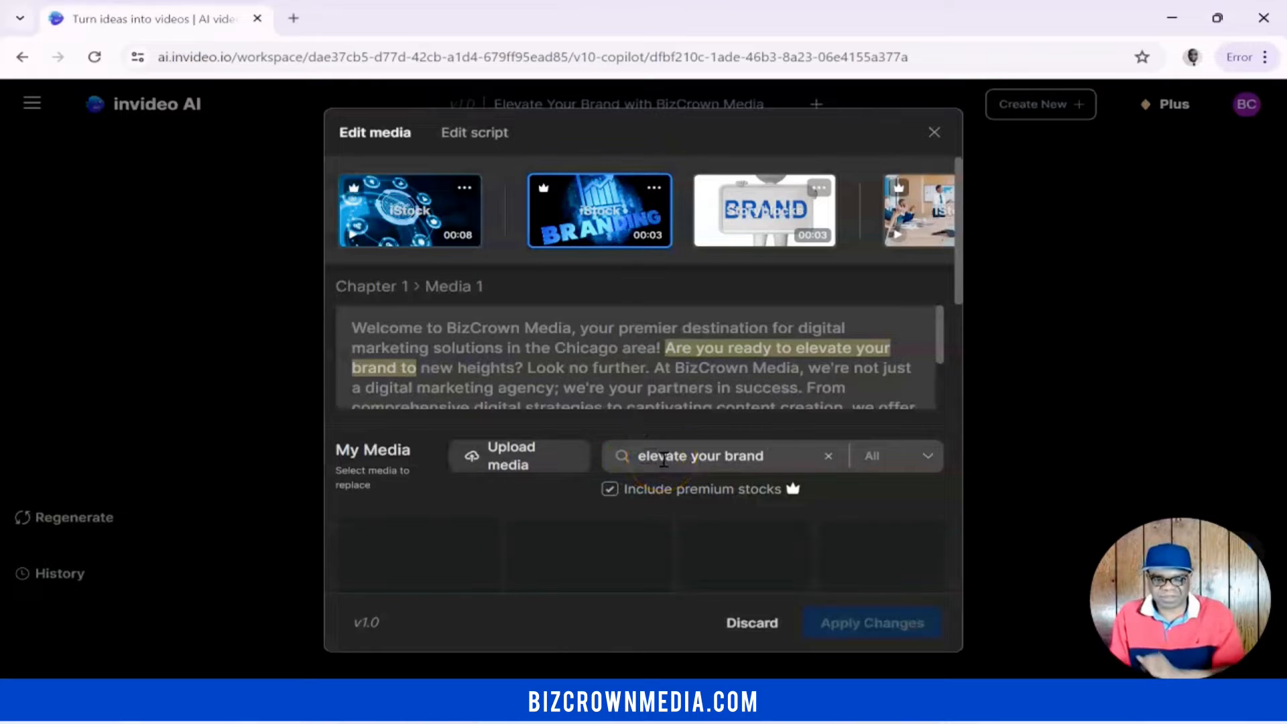
pyautogui.scroll(-3, 704, 489)
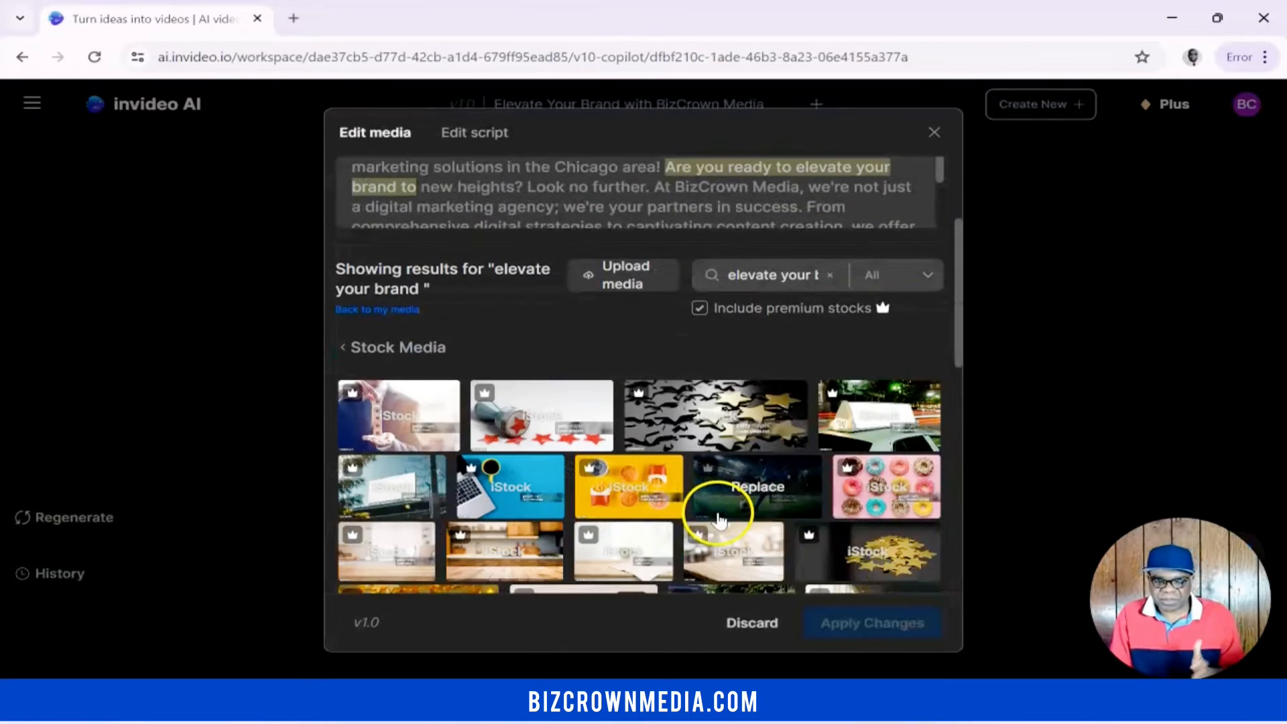
pyautogui.scroll(-3, 716, 519)
pyautogui.scroll(6, 714, 513)
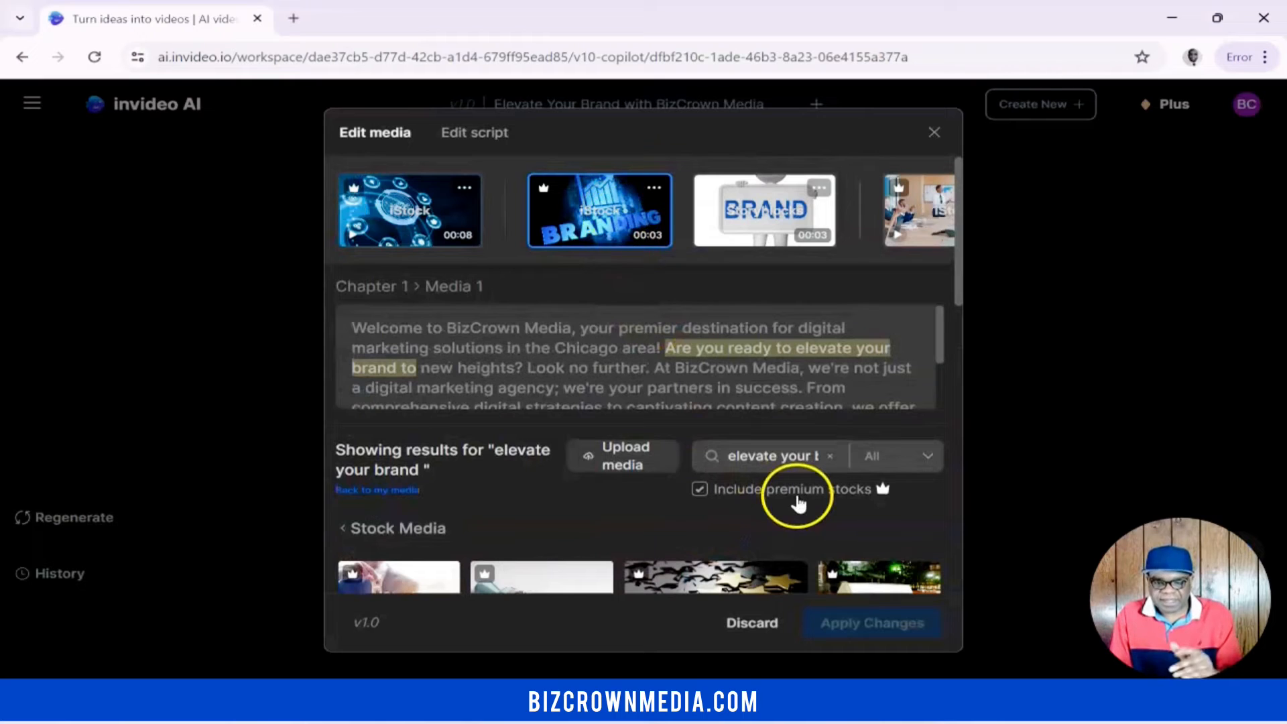
pyautogui.scroll(-6, 798, 496)
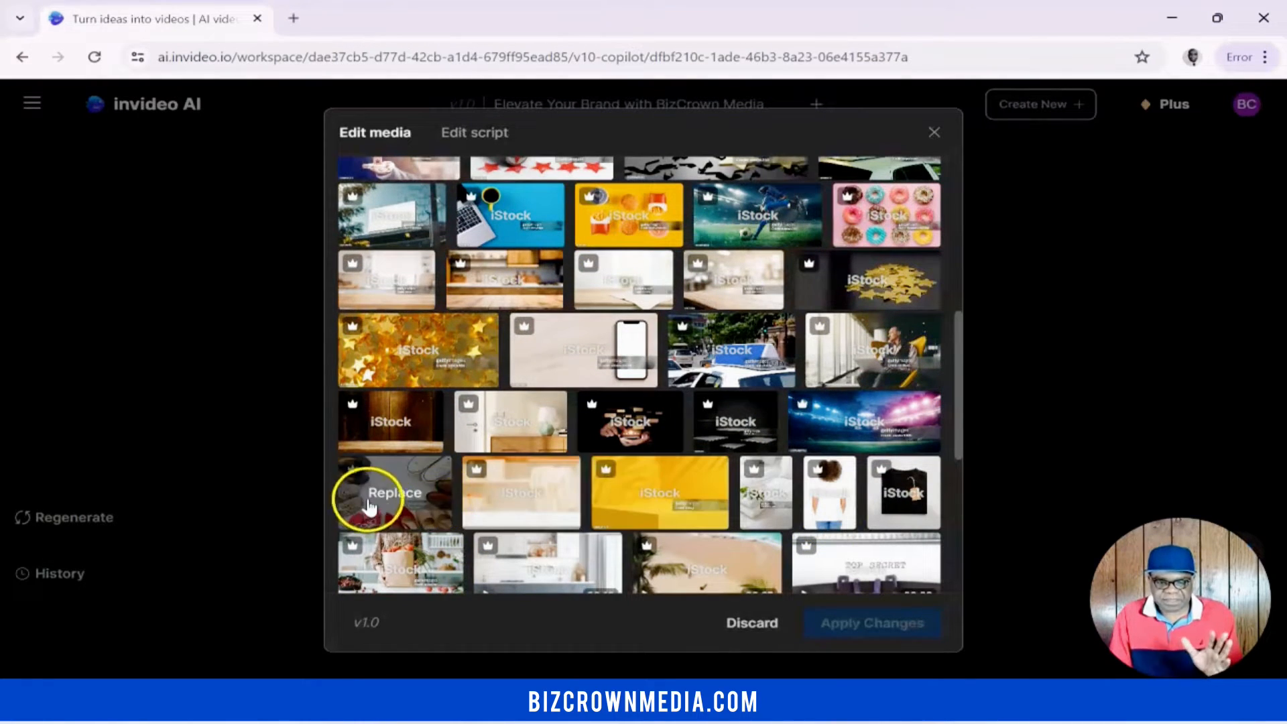
# Step: Try to replace the BRANDING clip with the beige smartphone image, and open the original clip's duration and center point settings
pyautogui.click(586, 342)
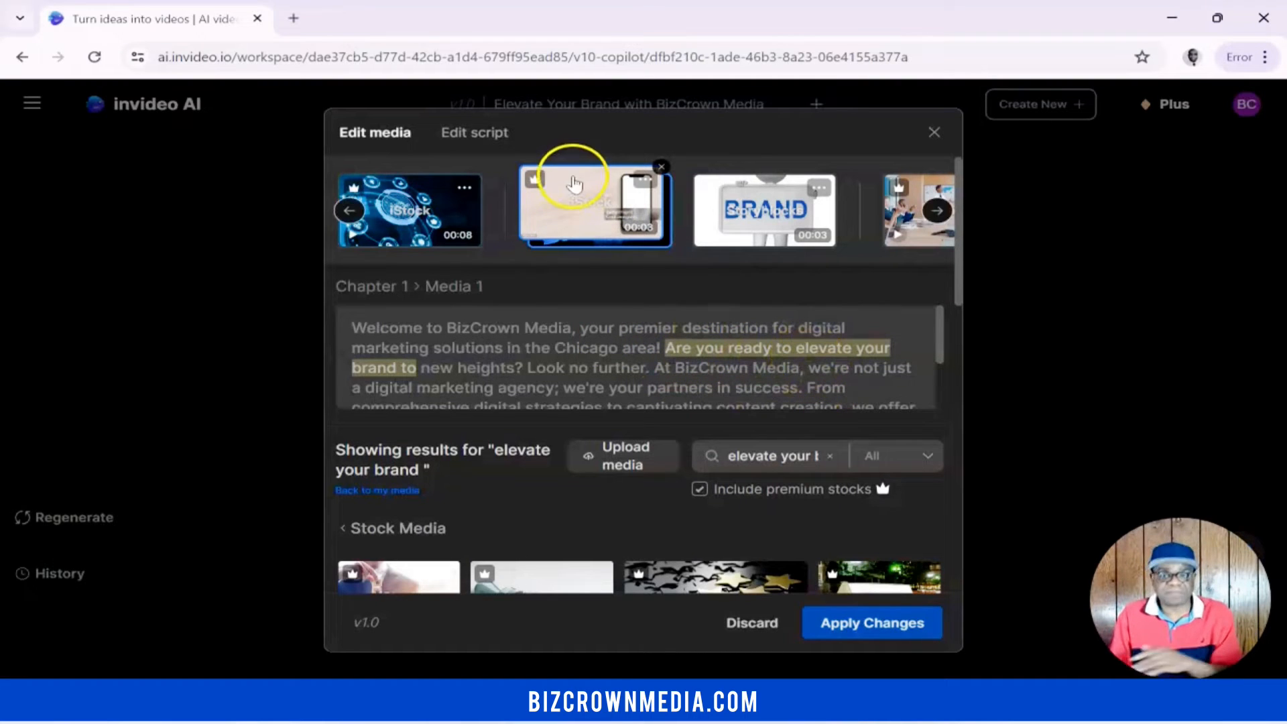
pyautogui.click(661, 166)
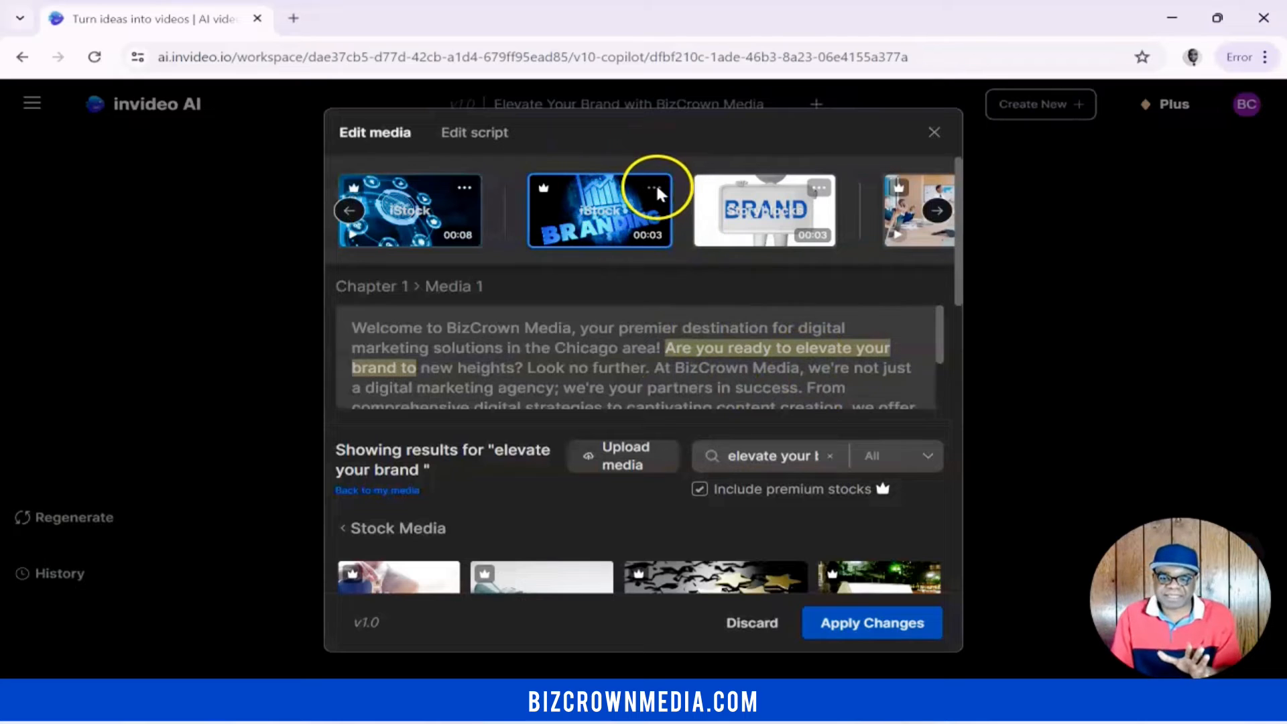
pyautogui.click(655, 188)
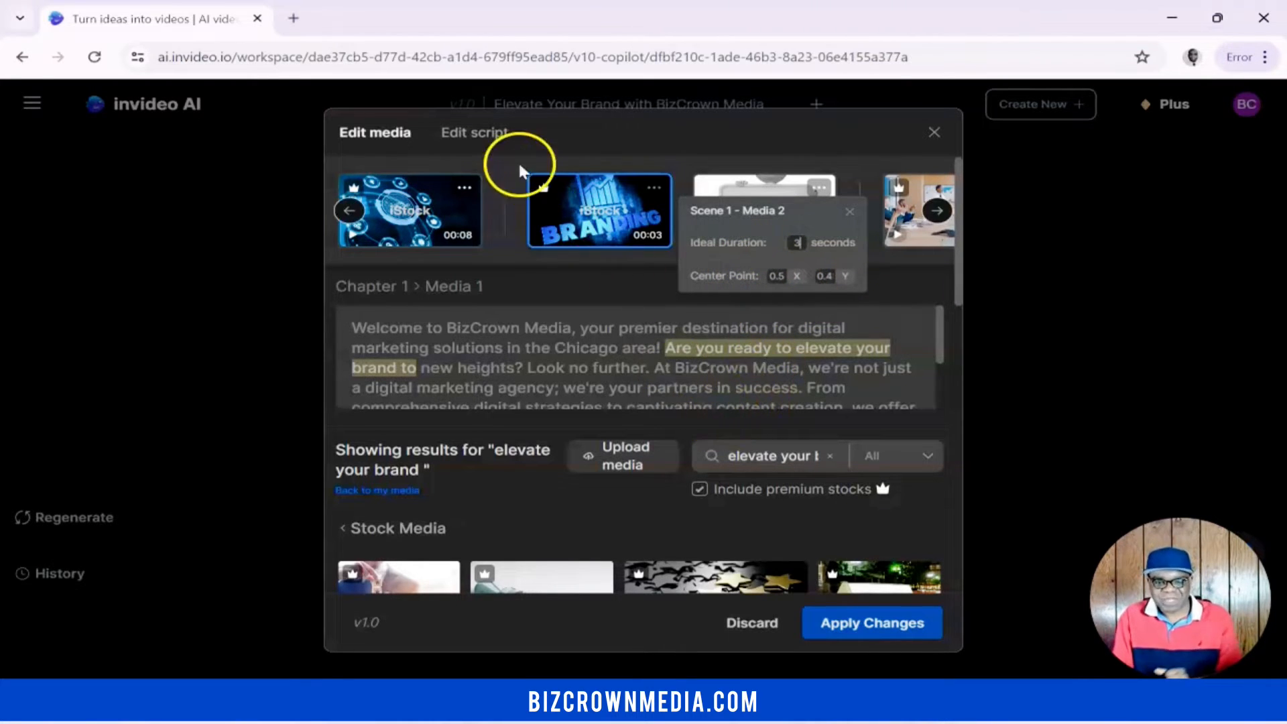
# Step: Compare the media editor's clips and highlighted script passages with the editable Chapter 1 lines in the script editor
pyautogui.click(487, 134)
pyautogui.click(697, 424)
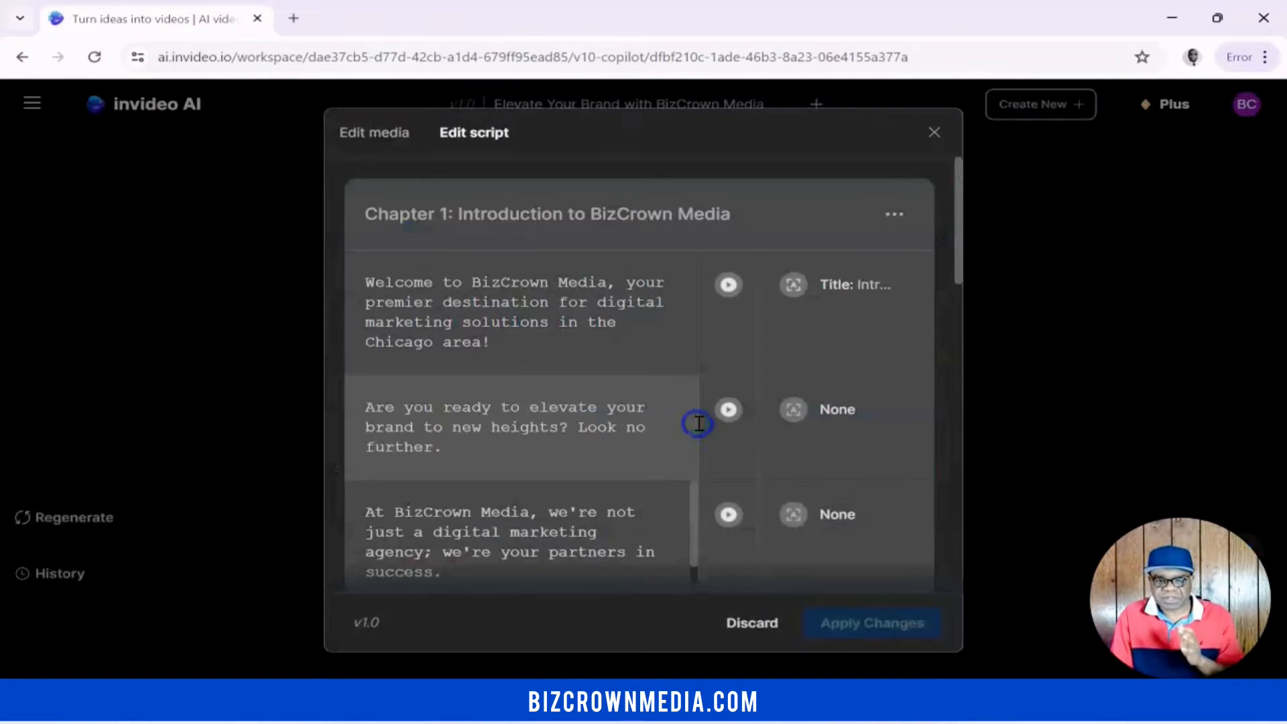
pyautogui.click(377, 136)
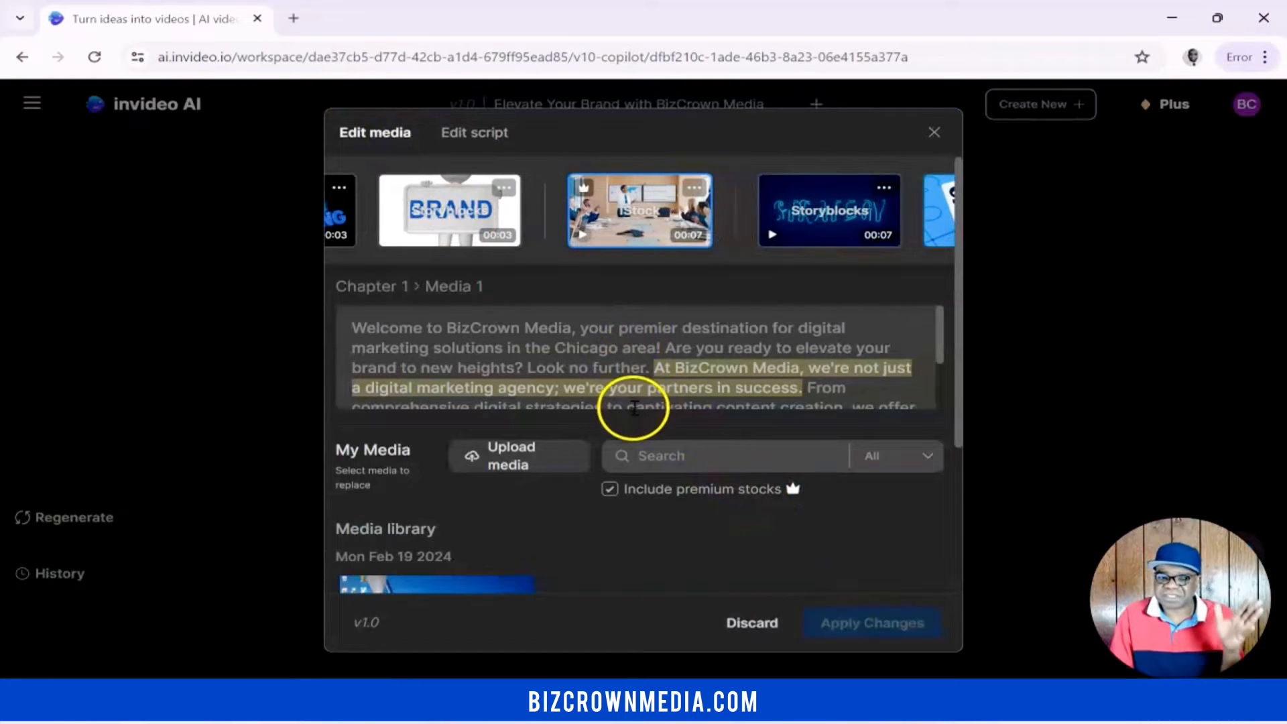
pyautogui.scroll(-2, 651, 392)
pyautogui.scroll(2, 651, 388)
pyautogui.click(482, 142)
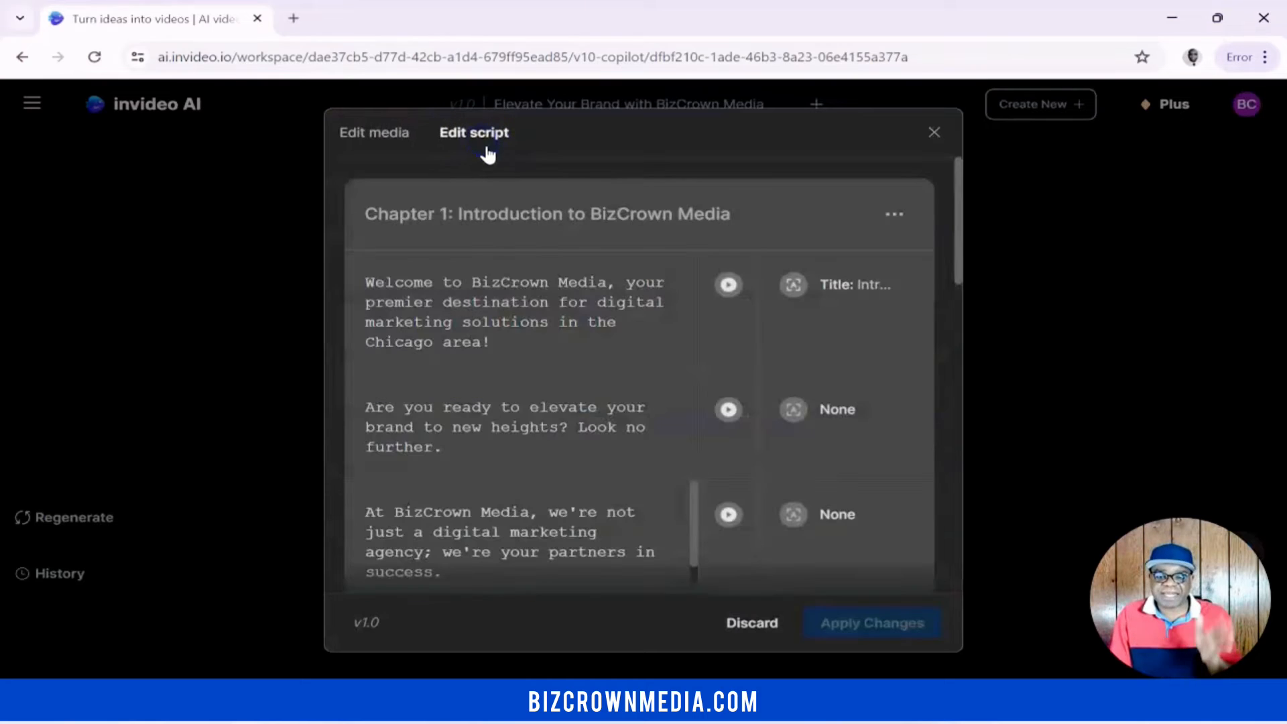
pyautogui.click(377, 139)
pyautogui.click(664, 373)
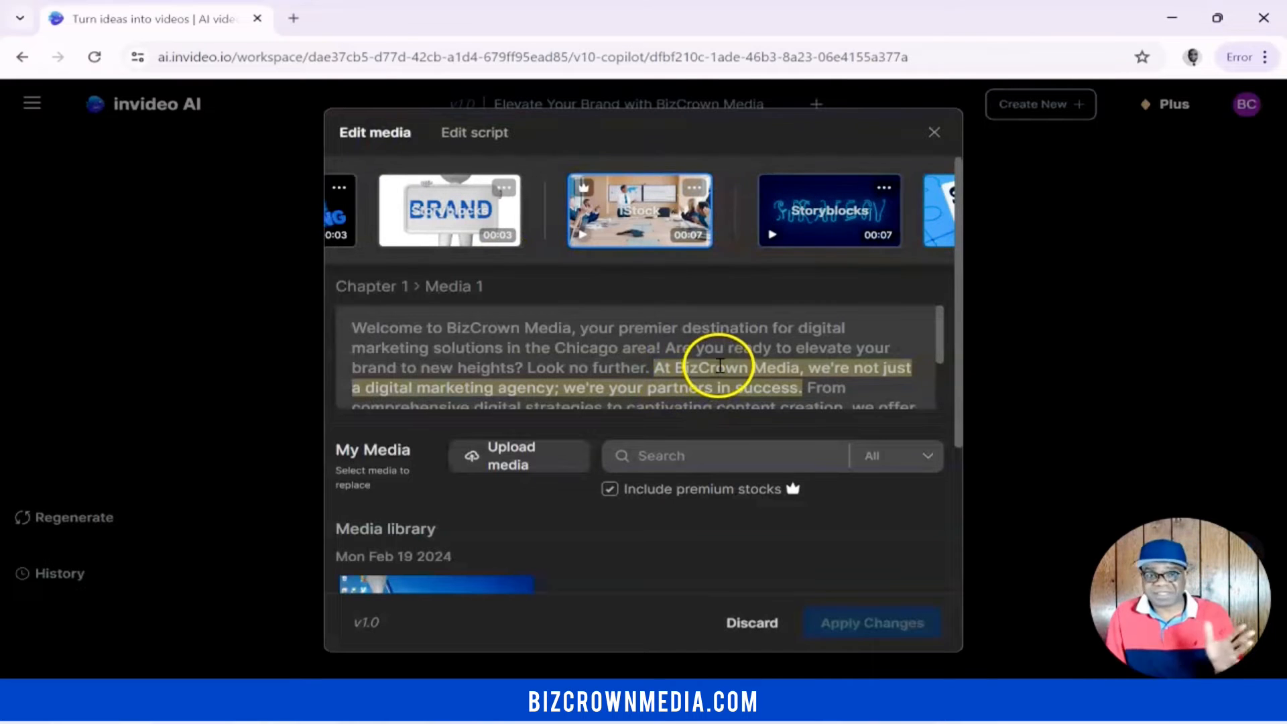
pyautogui.click(470, 142)
pyautogui.click(509, 321)
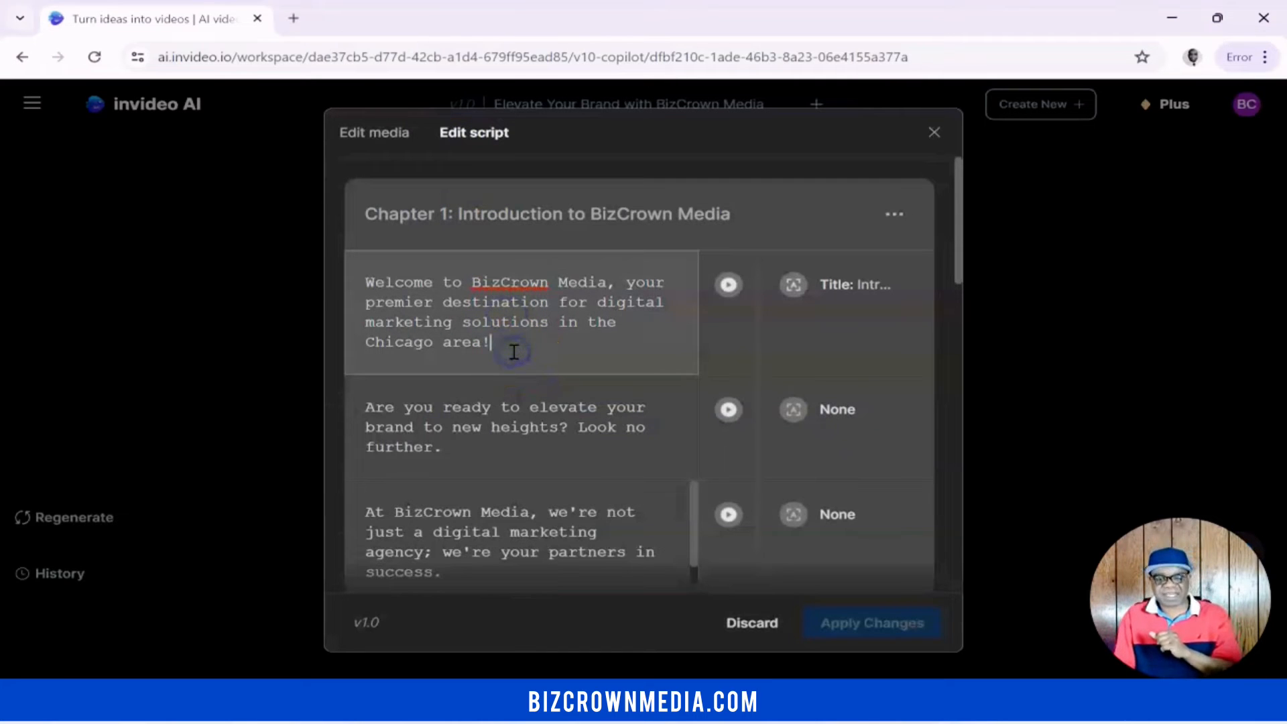
# Step: Try adding the test text "vsssvsvdsvdvb" to the end of Chapter 1's welcome line, and remove it again
pyautogui.click(514, 338)
pyautogui.write('vsssvsvdsvdvb')
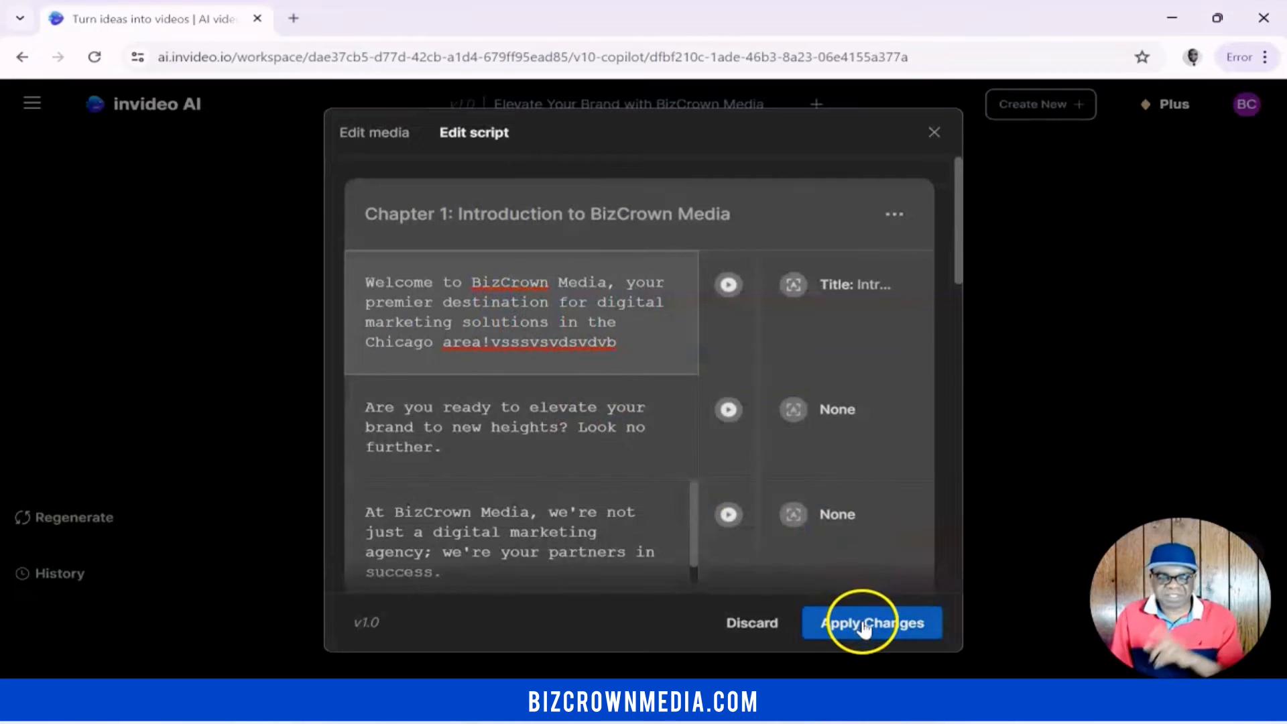
pyautogui.moveTo(621, 345); pyautogui.dragTo(491, 341)
pyautogui.press('BackSpace')
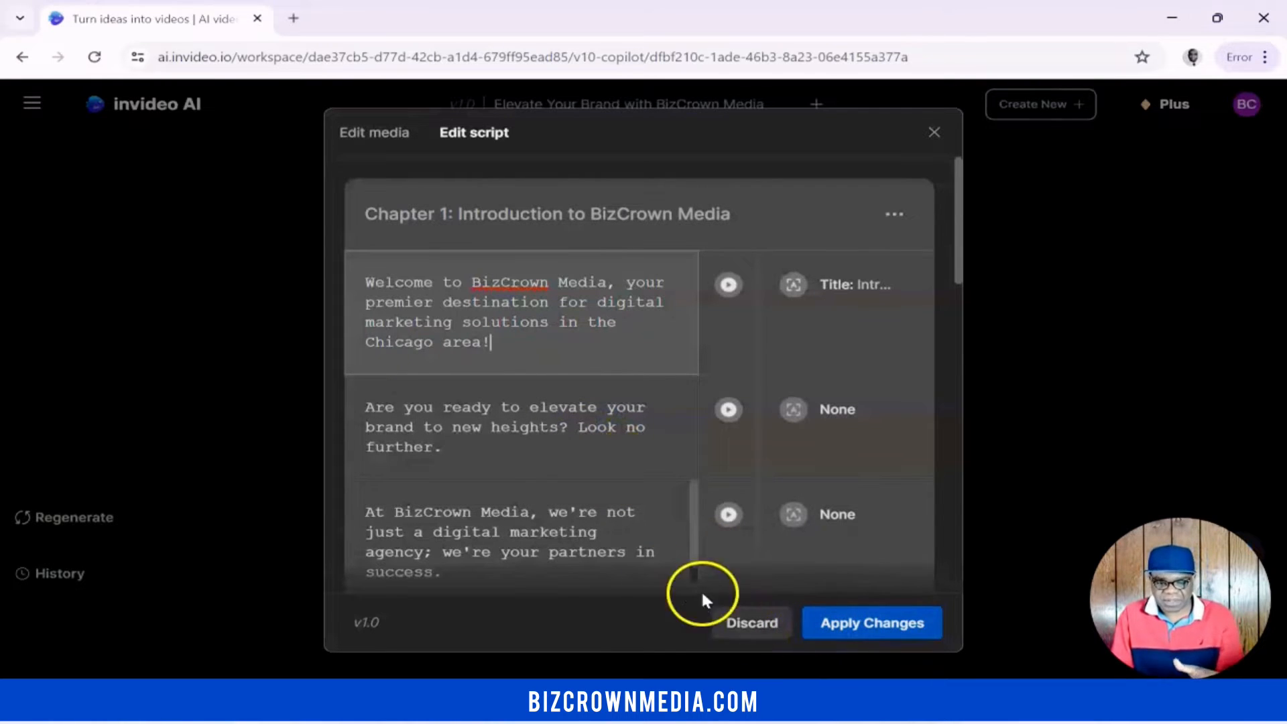
# Step: Examine the script through its final lines, and inspect the welcome line's title text element and media keywords
pyautogui.scroll(-2, 899, 336)
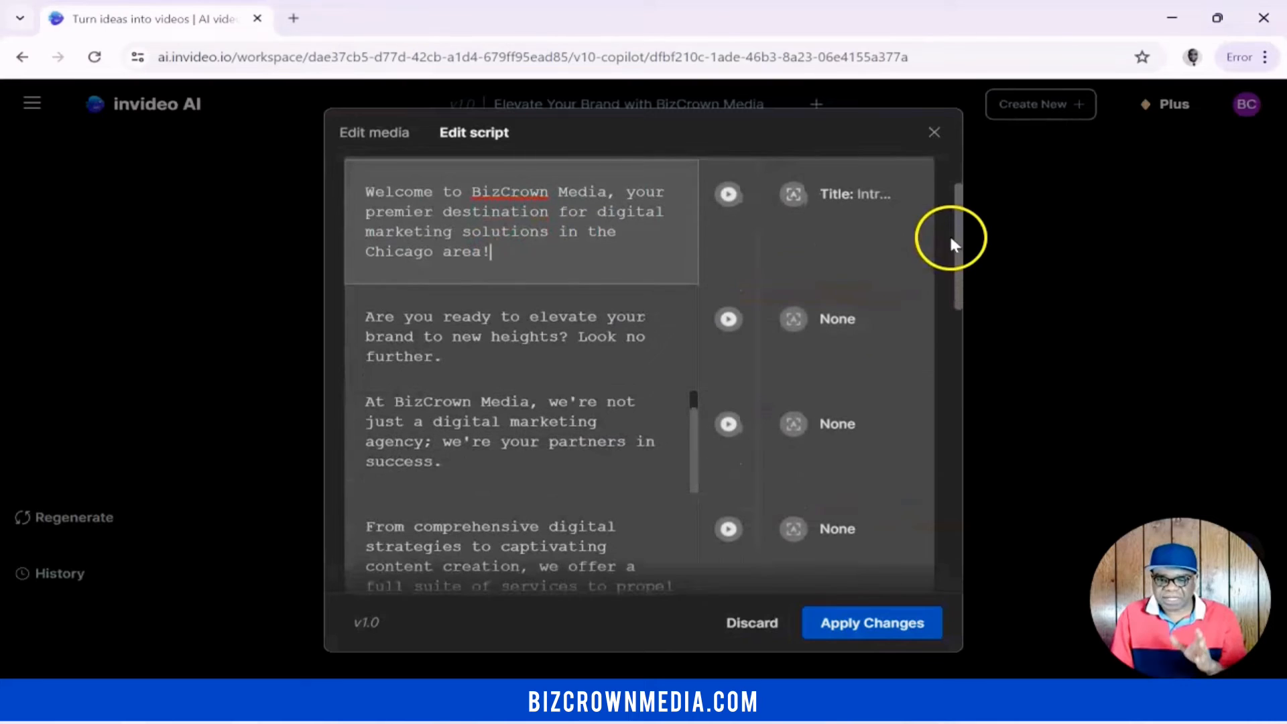
pyautogui.moveTo(955, 234); pyautogui.dragTo(966, 536)
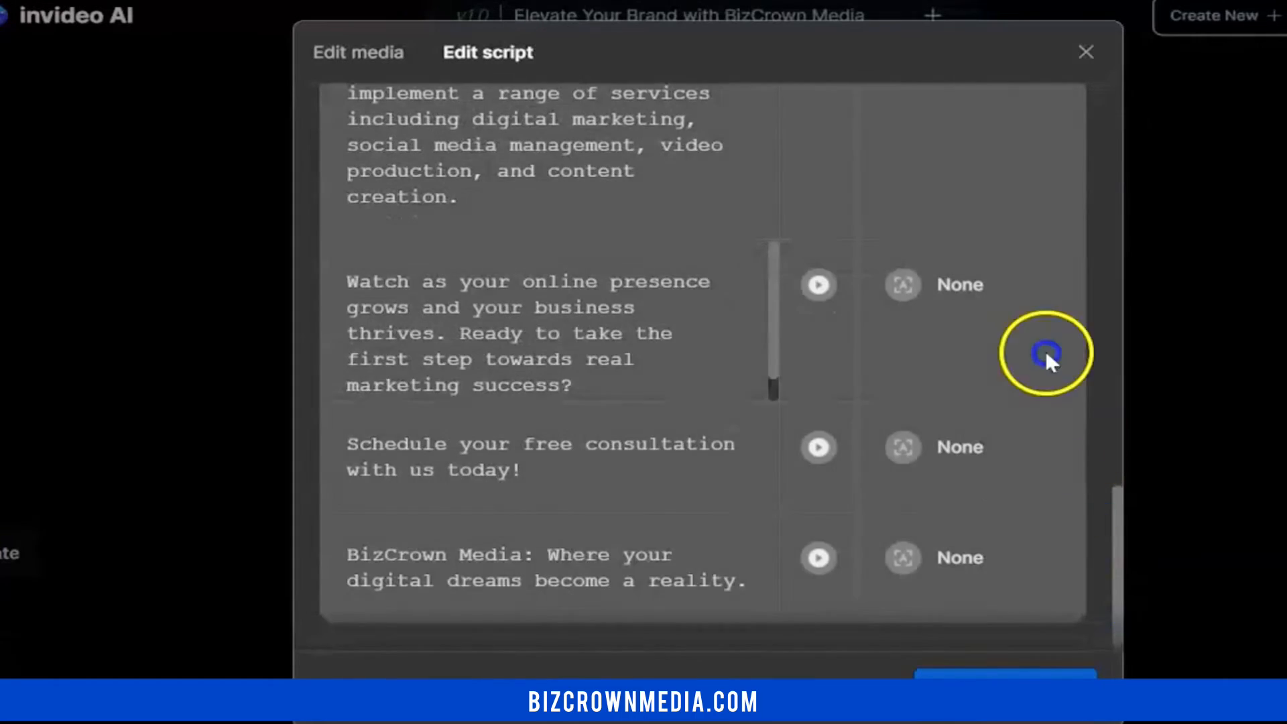
pyautogui.moveTo(1045, 355); pyautogui.dragTo(1029, 100)
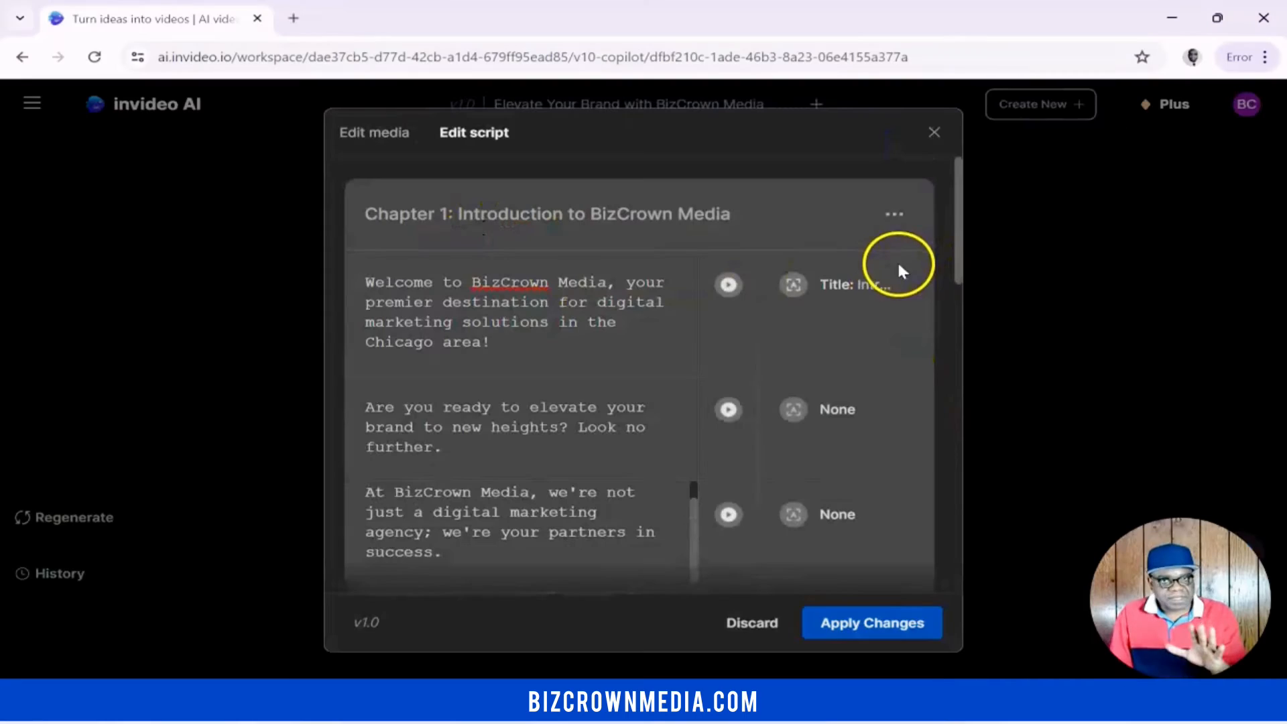
pyautogui.click(858, 284)
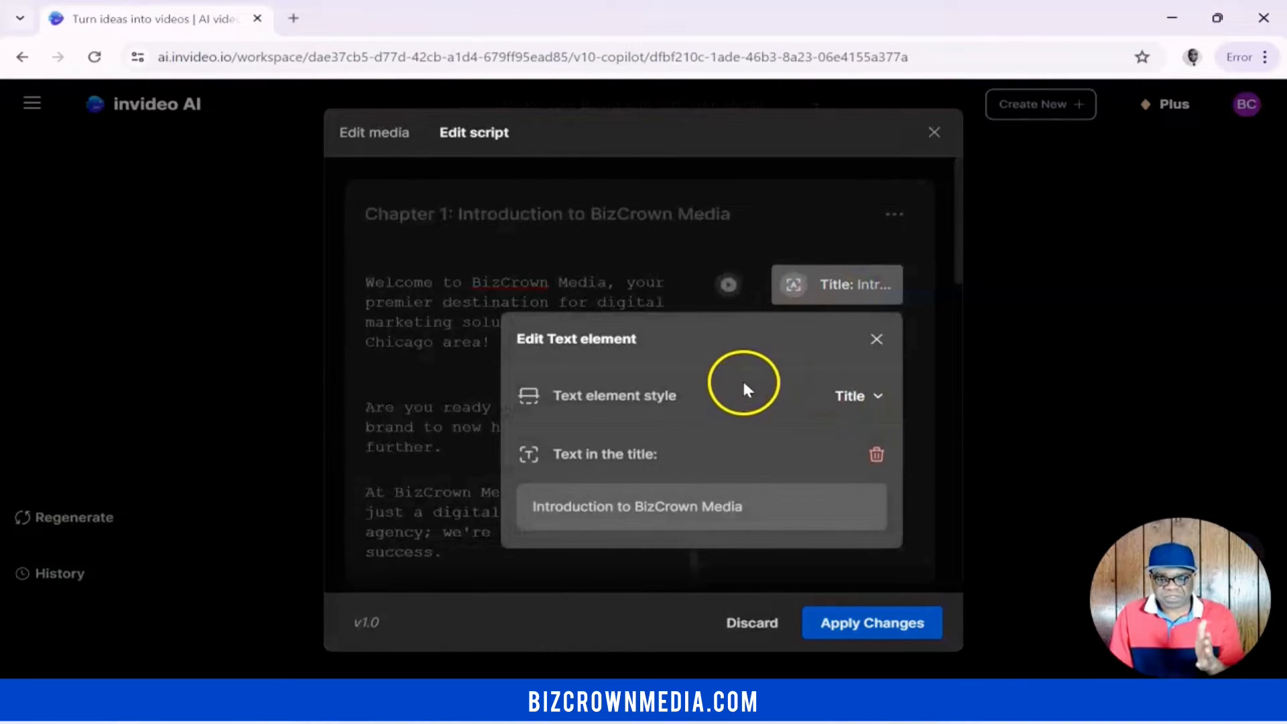
pyautogui.click(728, 242)
pyautogui.click(729, 285)
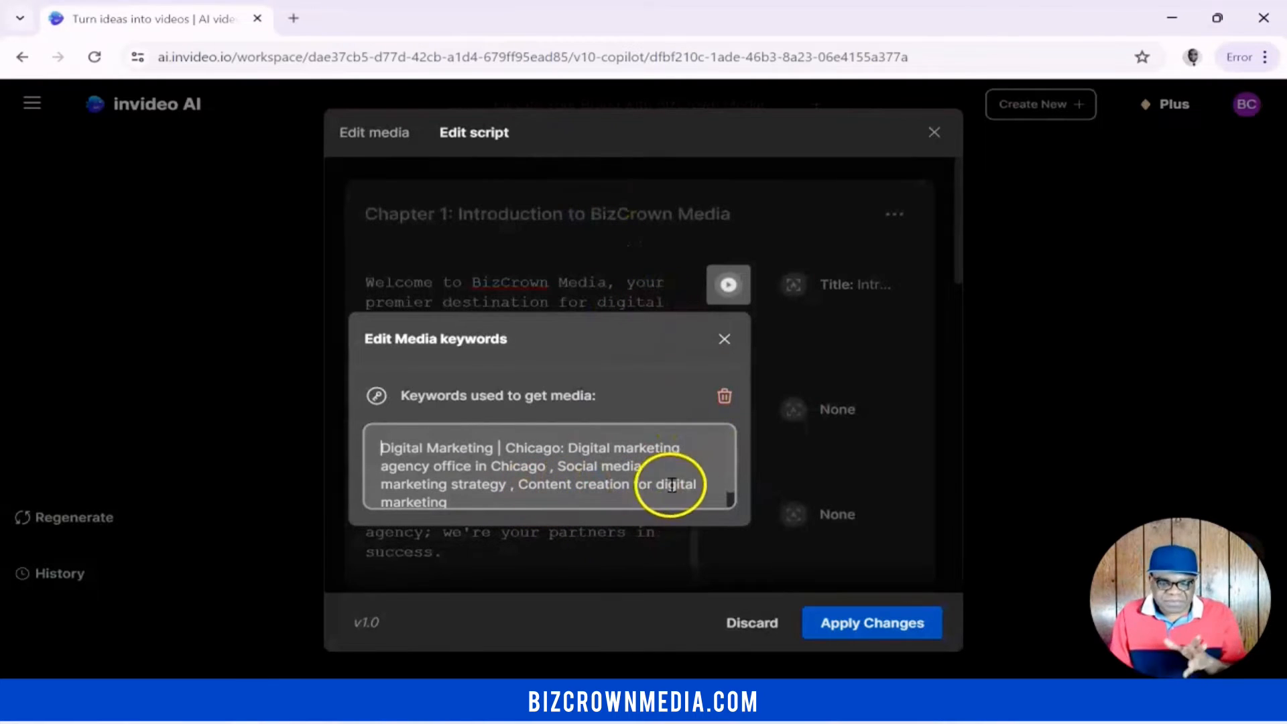
pyautogui.click(724, 339)
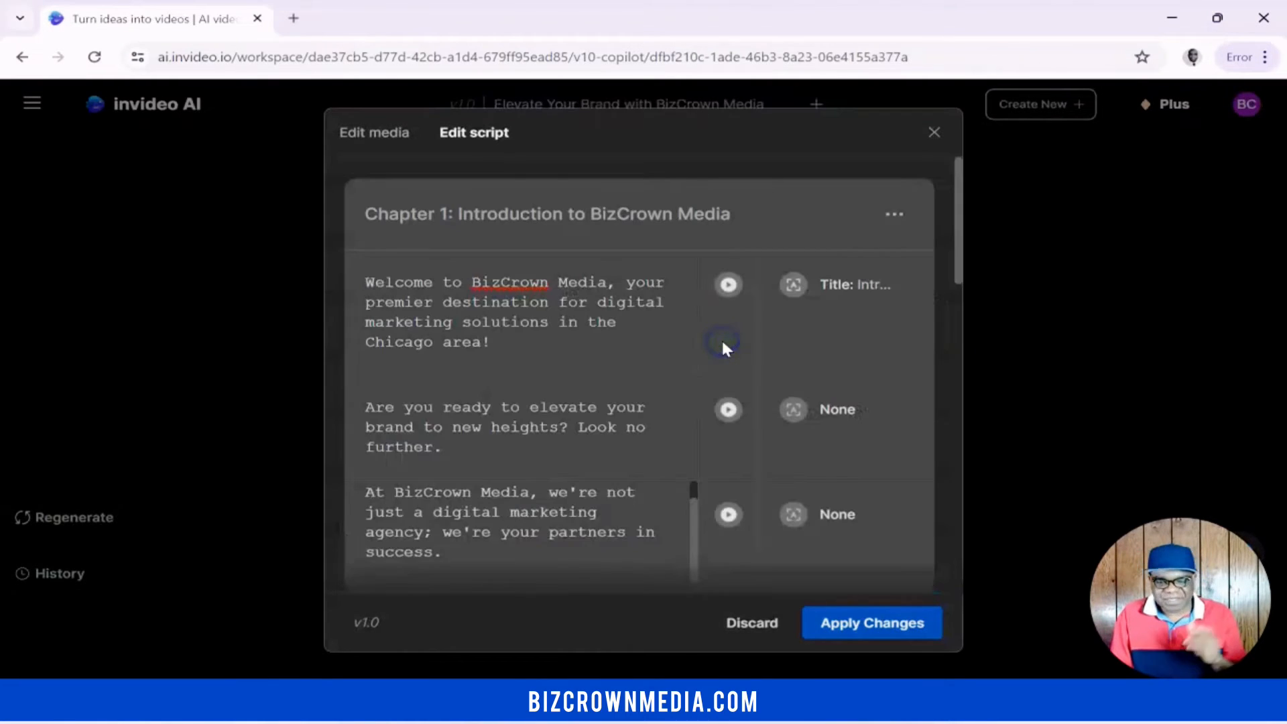
# Step: Return to the media editor, discarding the script changes, and view the boardroom meeting clip in Chapter 1
pyautogui.click(362, 135)
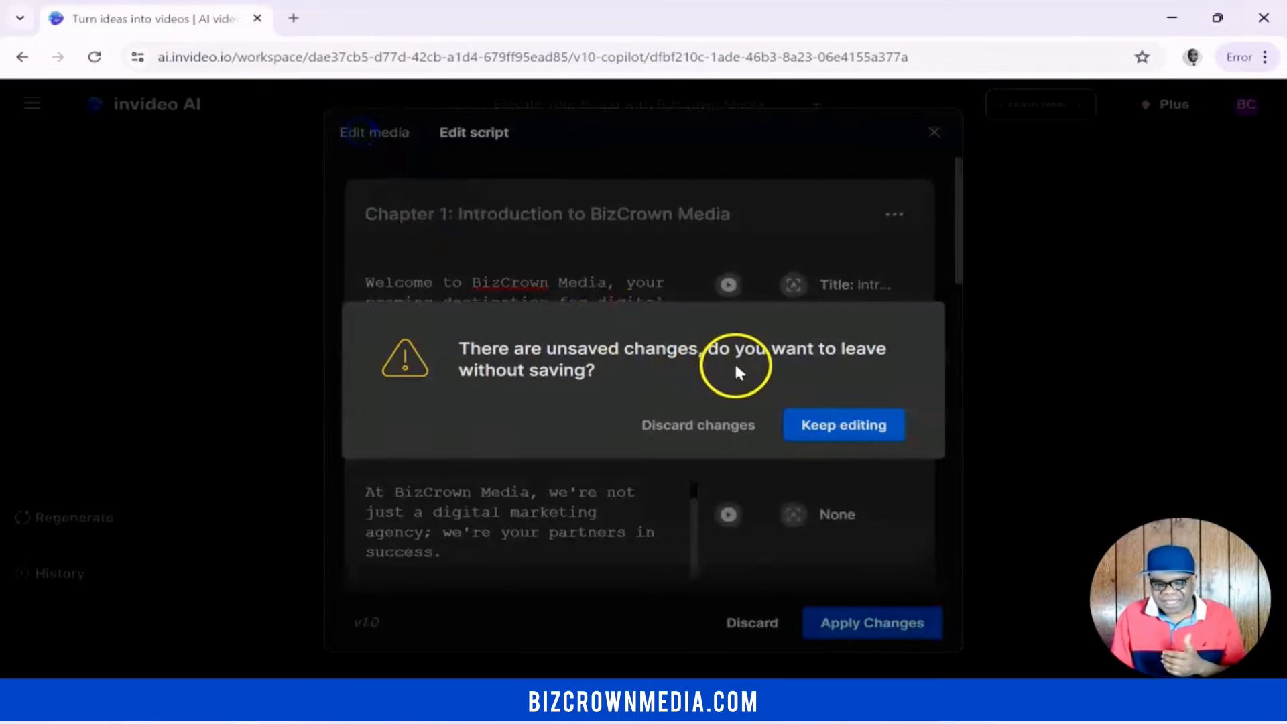
pyautogui.click(701, 422)
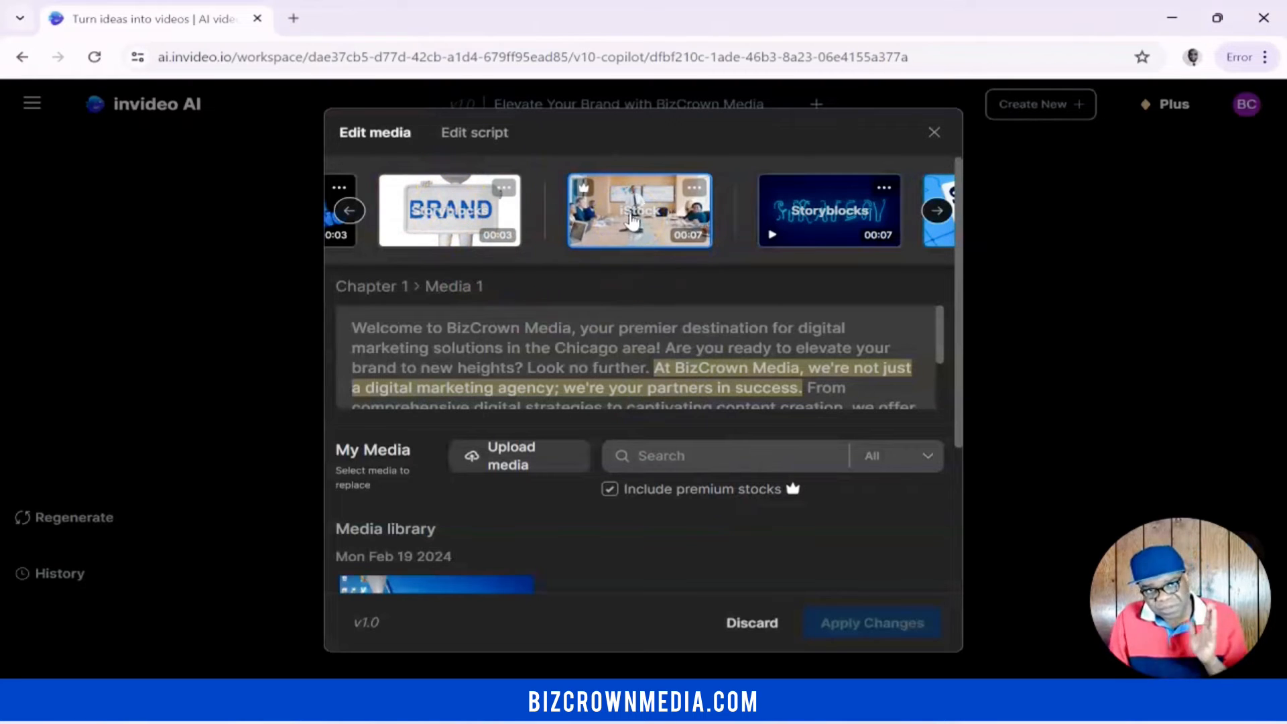
pyautogui.click(643, 248)
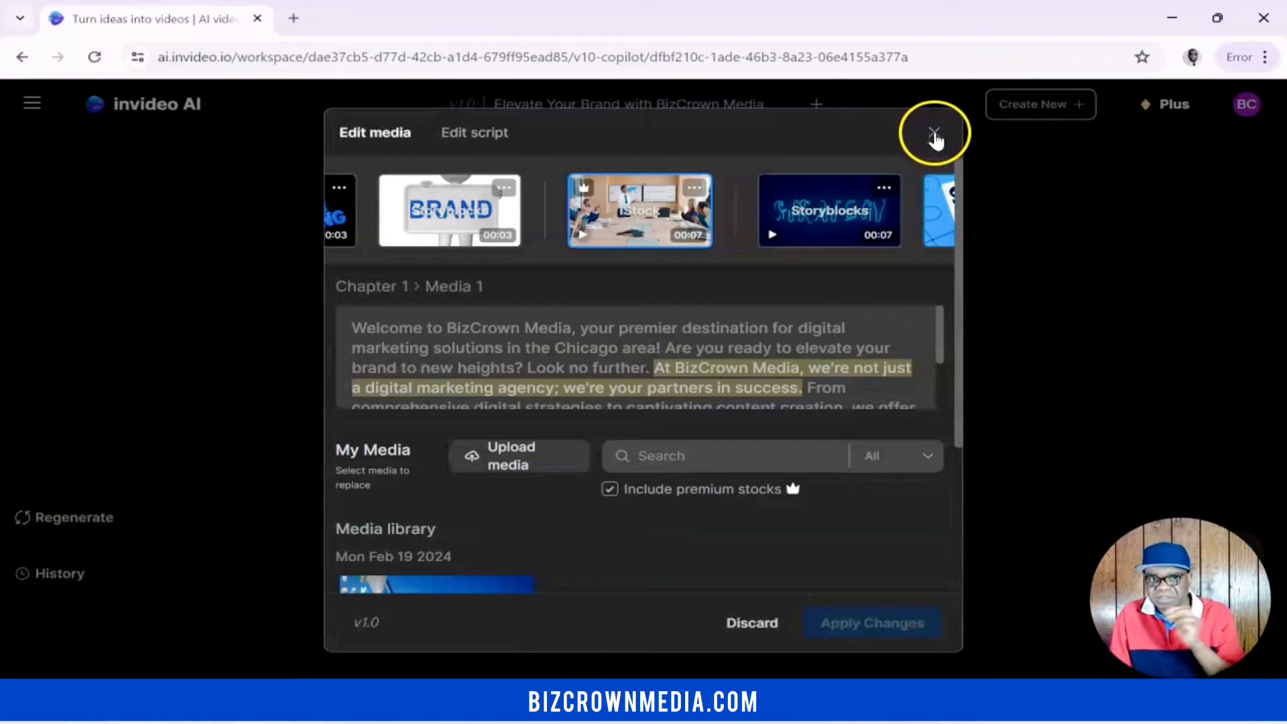
pyautogui.moveTo(928, 161)
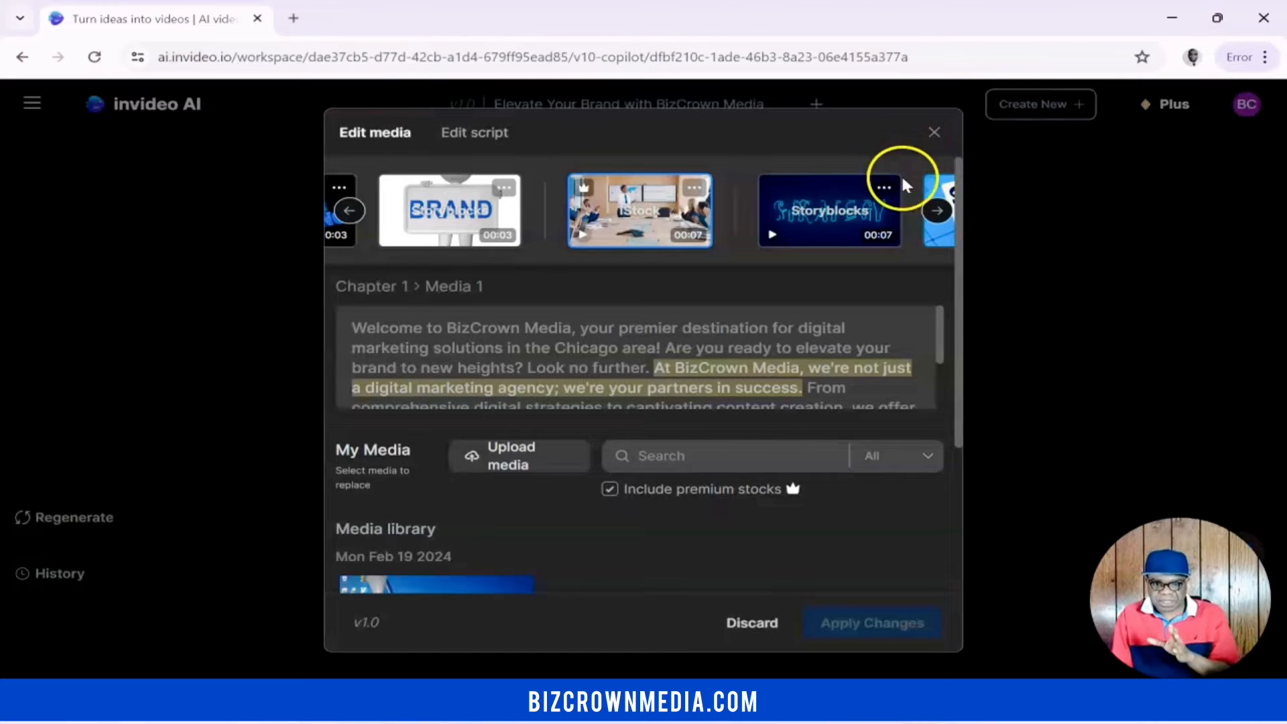
# Step: Search the stock media for "branding" as a replacement for the BRANDING clip and browse the results
pyautogui.click(349, 212)
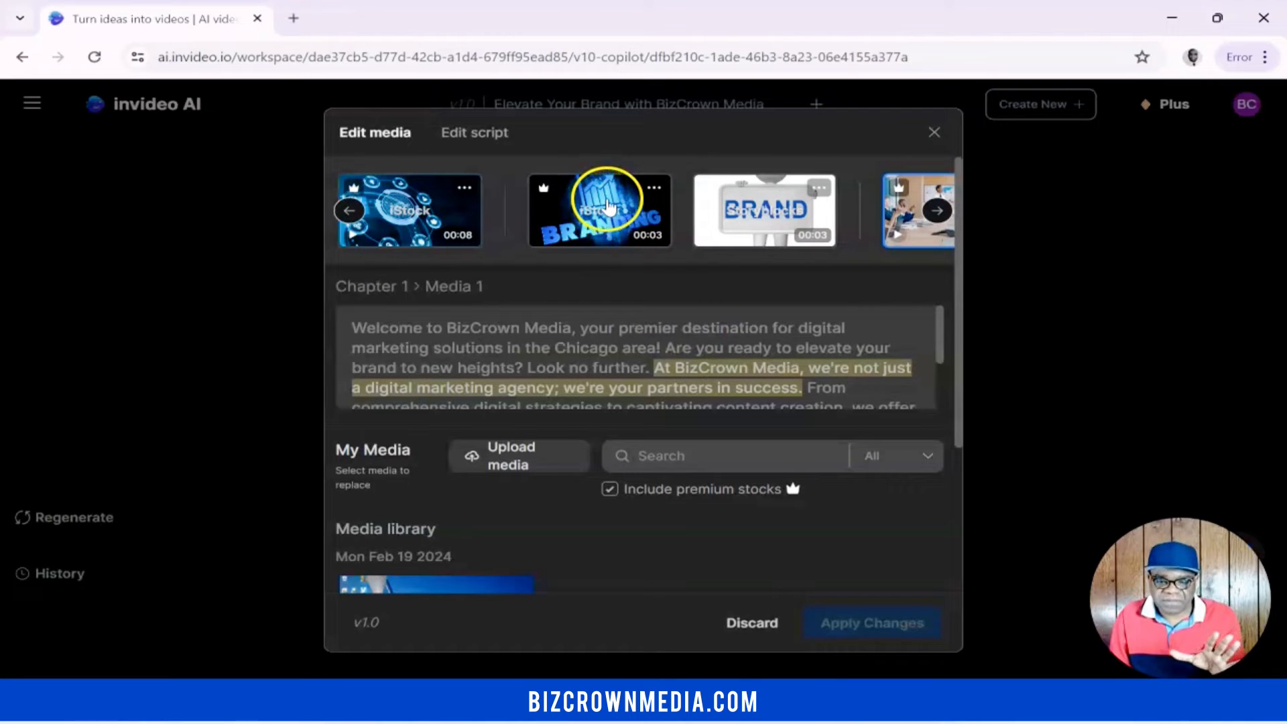
pyautogui.click(607, 208)
pyautogui.click(753, 447)
pyautogui.write('branding')
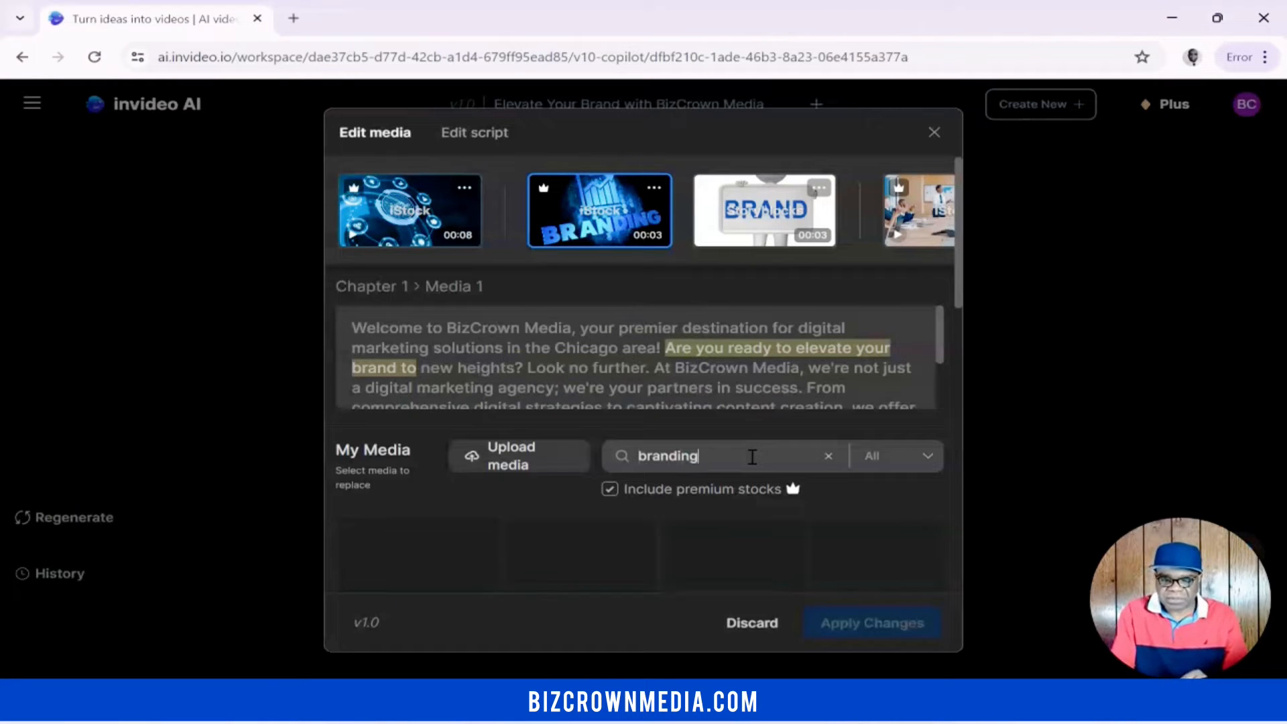
pyautogui.scroll(-6, 709, 520)
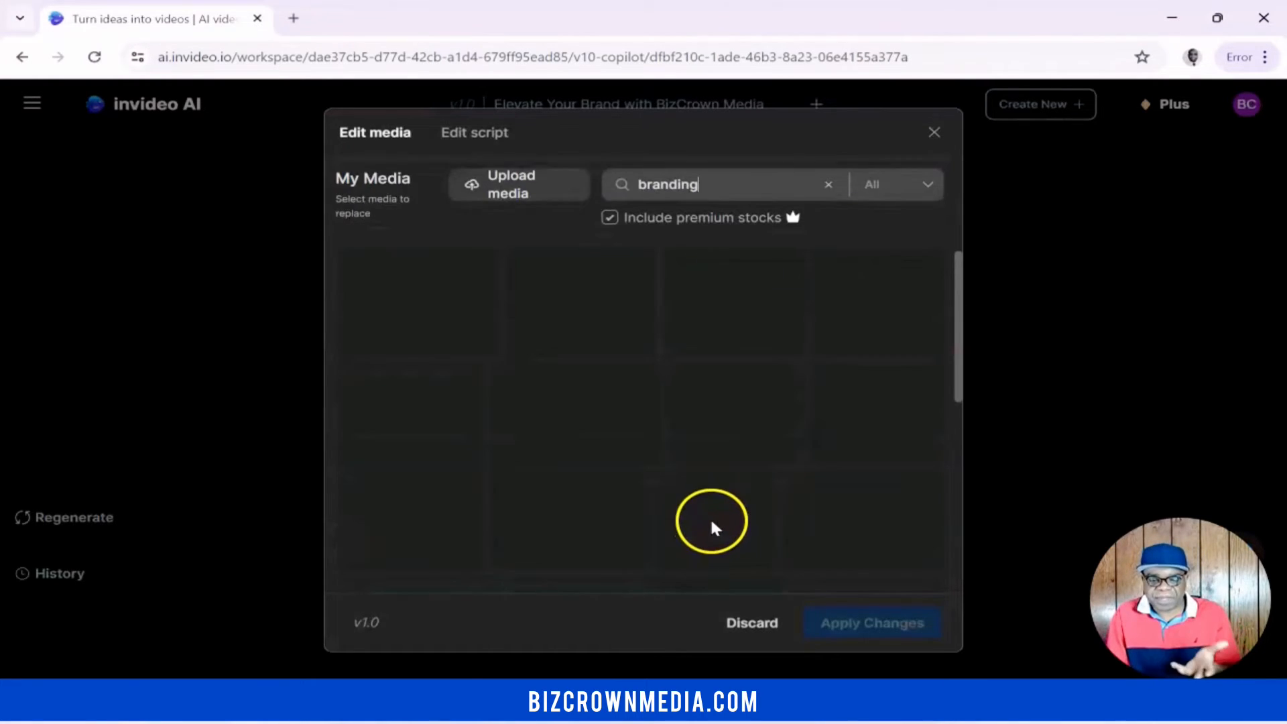
pyautogui.scroll(-3, 709, 526)
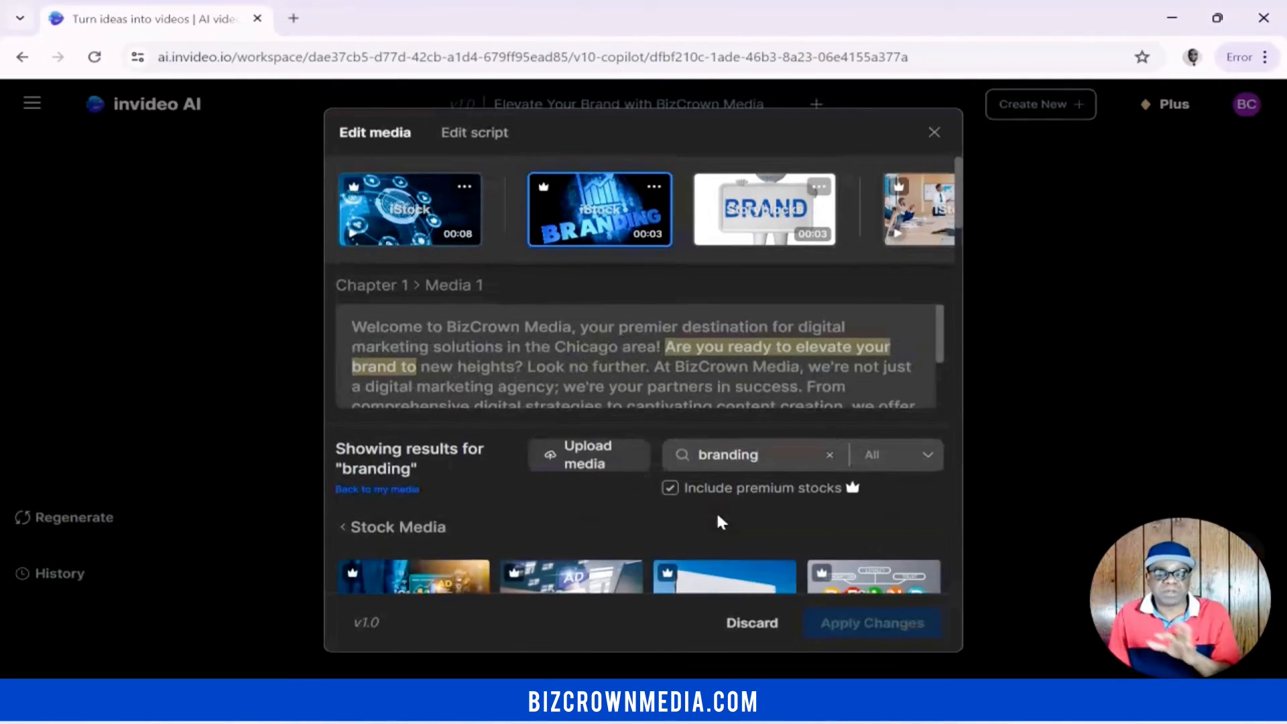
pyautogui.scroll(-15, 721, 522)
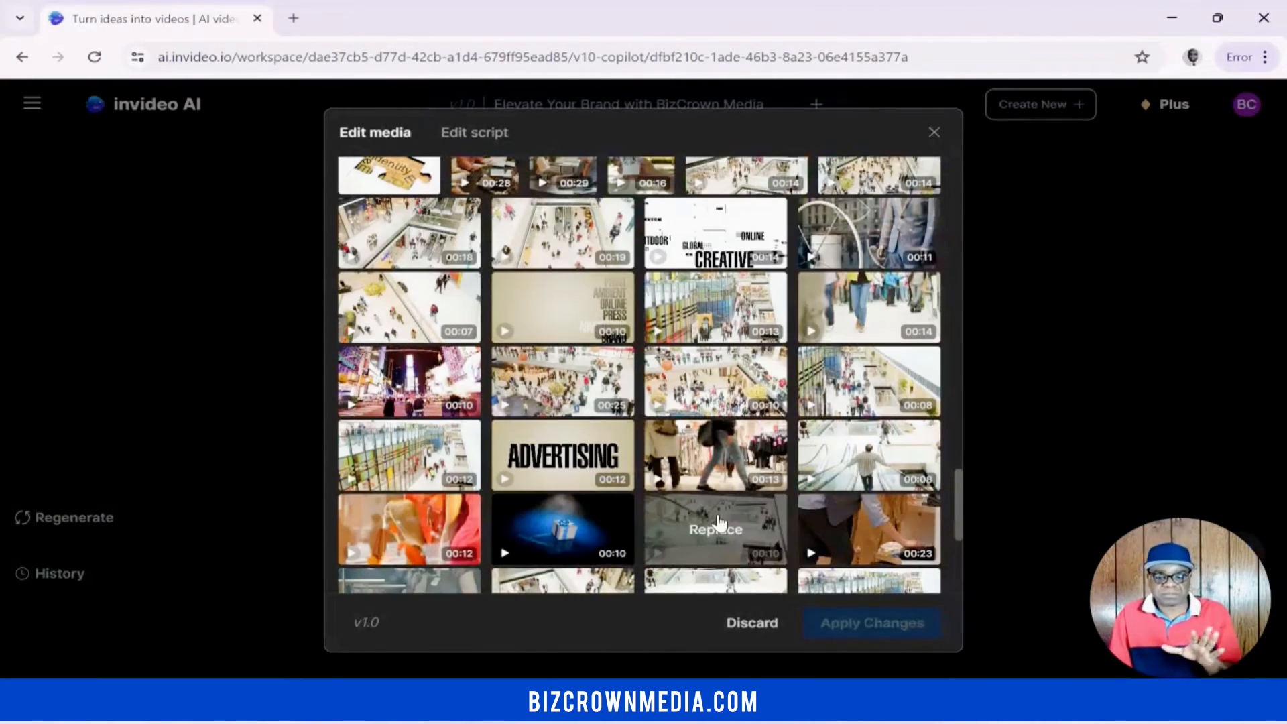
# Step: Try to replace the BRANDING clip with the black-and-white marketing target image from the stock results
pyautogui.scroll(5, 716, 523)
pyautogui.click(501, 299)
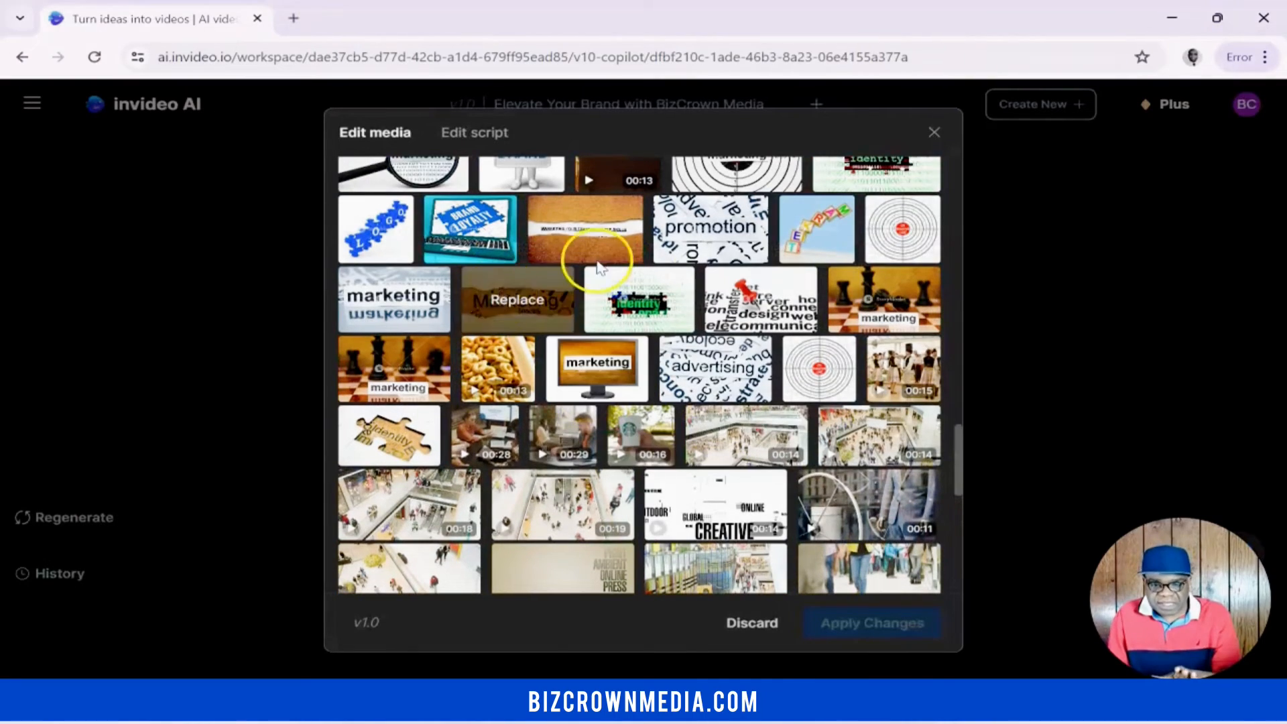
pyautogui.scroll(6, 743, 429)
pyautogui.scroll(-2, 742, 426)
pyautogui.click(741, 431)
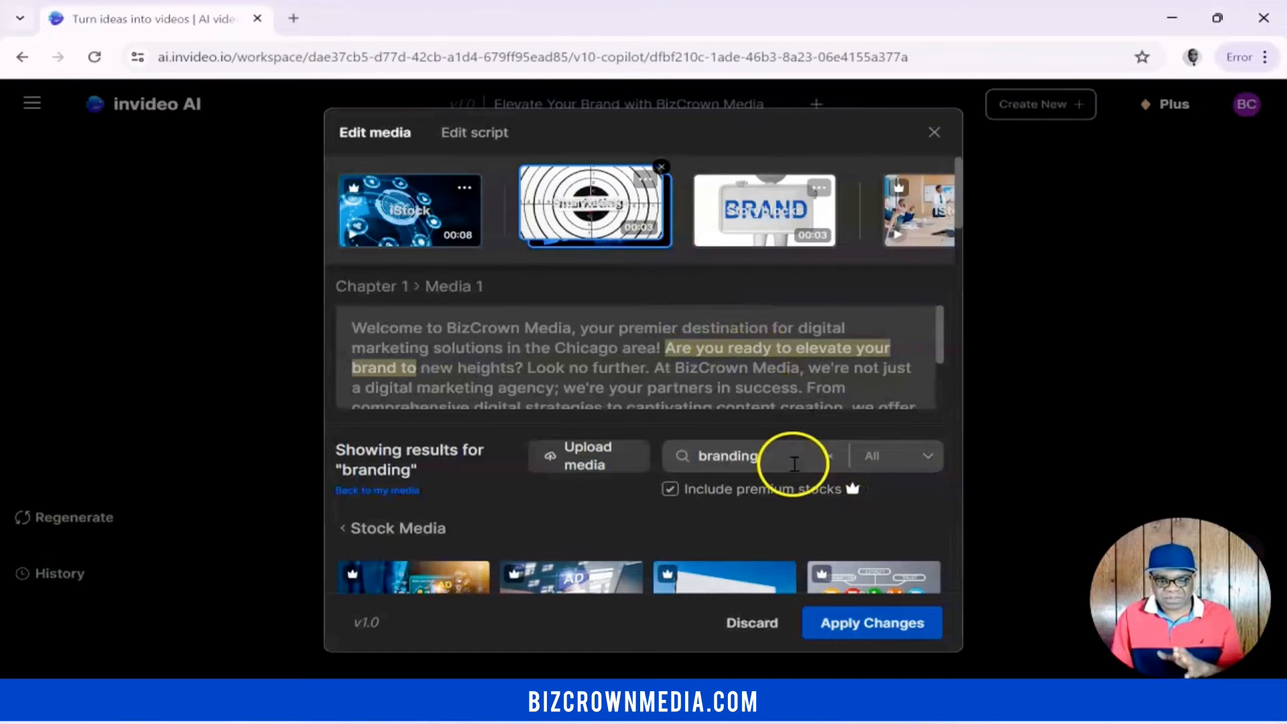
# Step: Compare the "branding" results with premium stocks excluded and included, and leave the media editor, discarding the changes
pyautogui.scroll(-1, 751, 486)
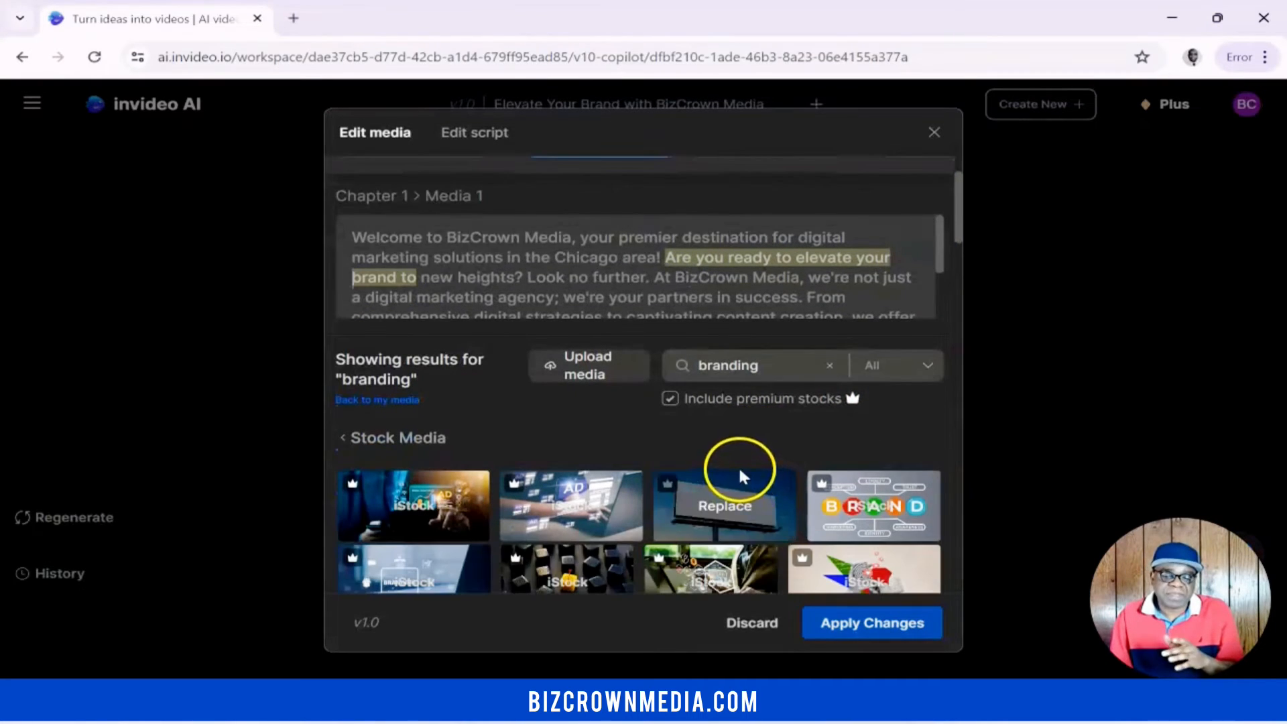
pyautogui.click(670, 399)
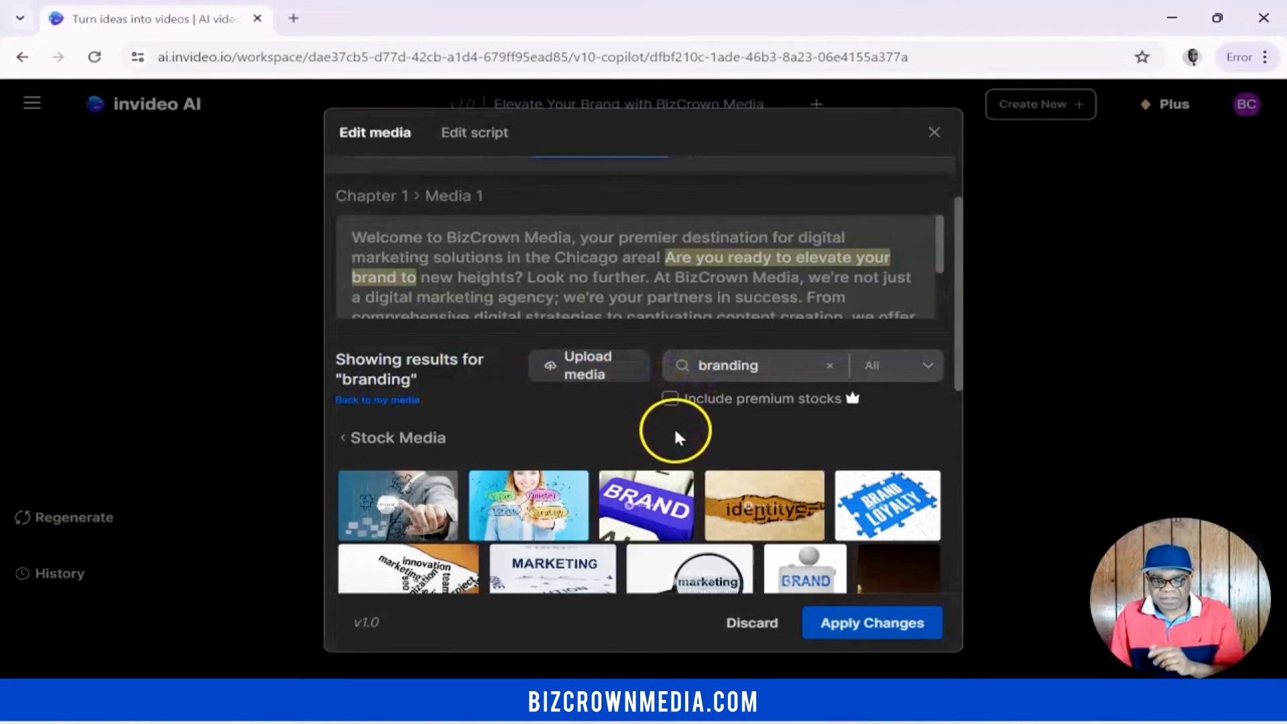
pyautogui.scroll(-7, 681, 413)
pyautogui.scroll(4, 691, 436)
pyautogui.scroll(5, 690, 435)
pyautogui.click(670, 489)
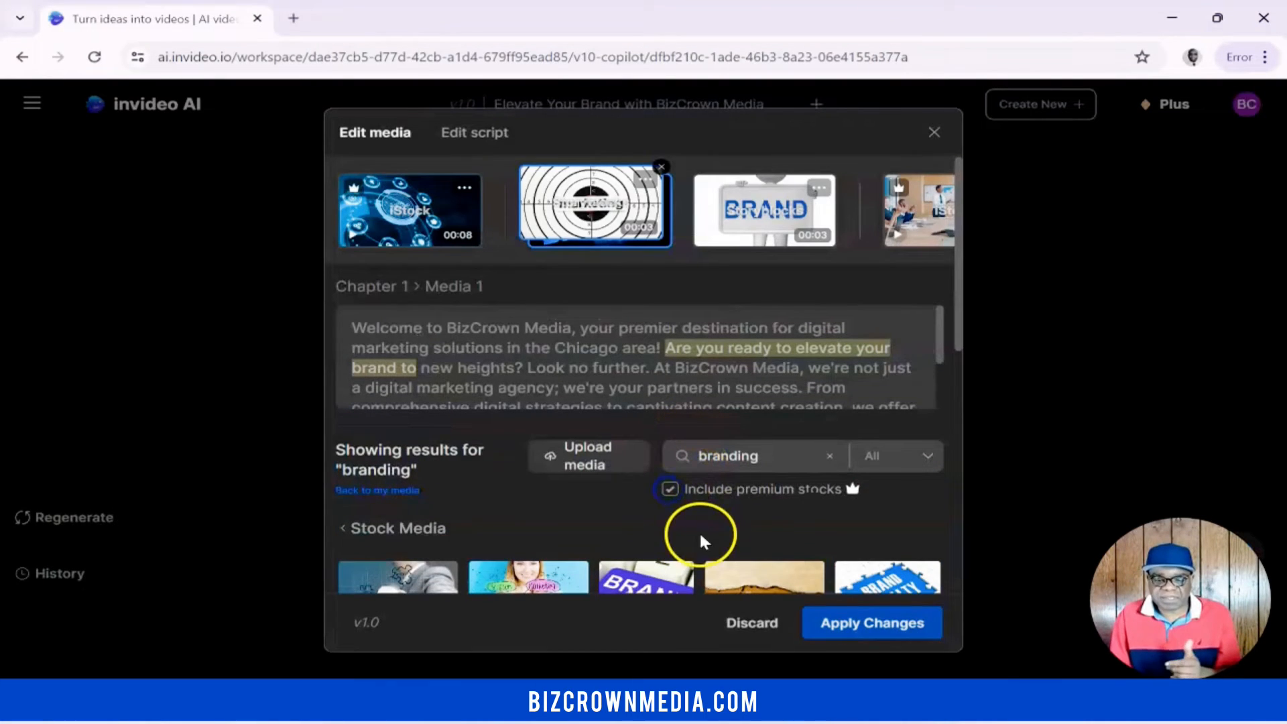
pyautogui.scroll(-5, 704, 509)
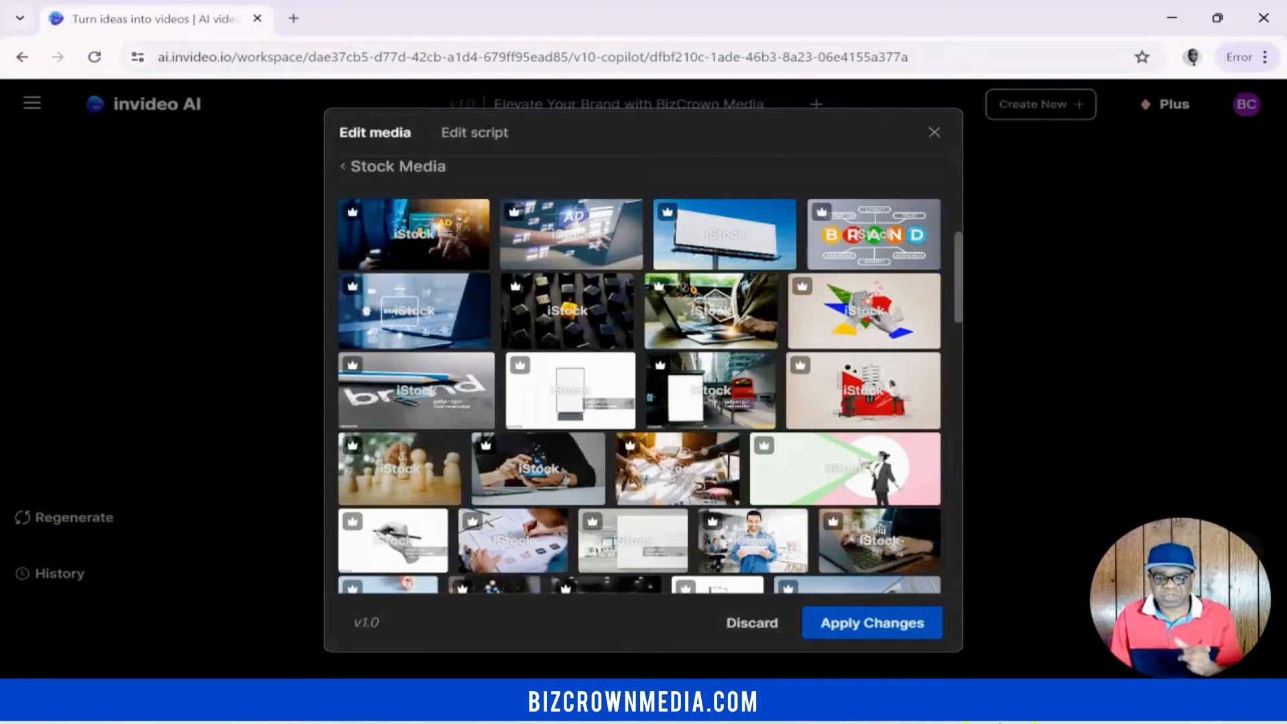
pyautogui.click(749, 628)
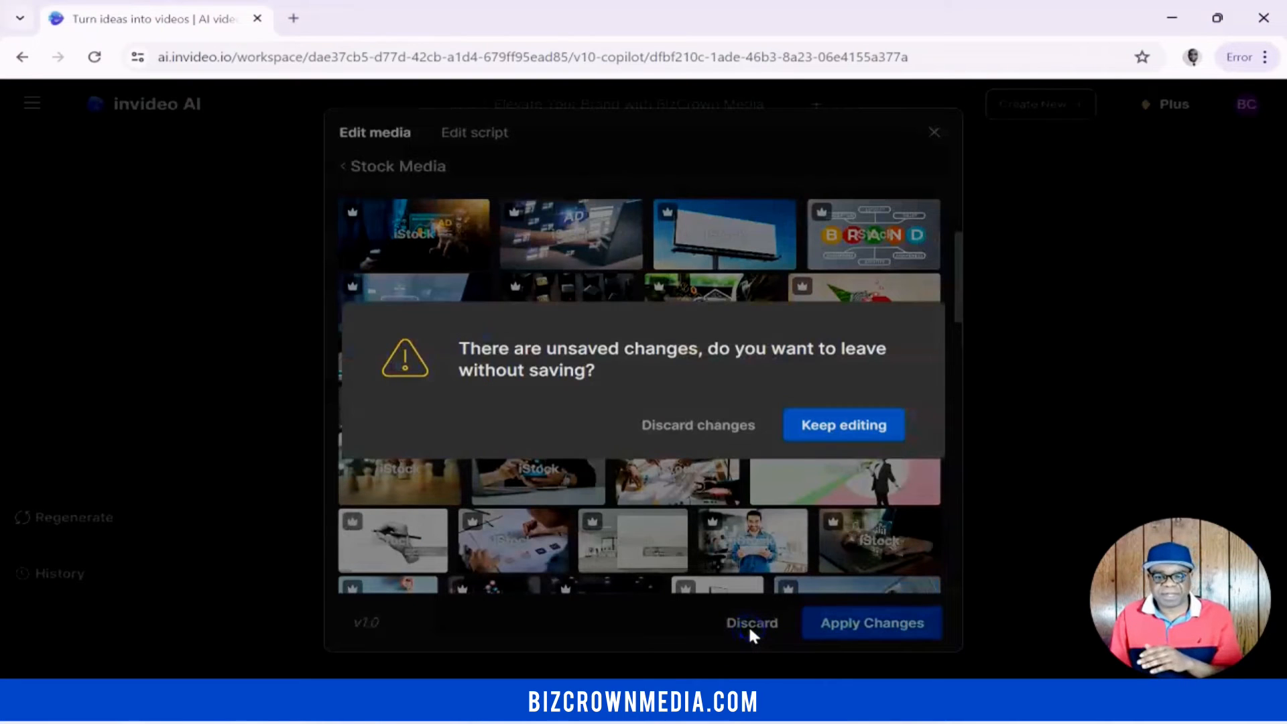
pyautogui.click(729, 426)
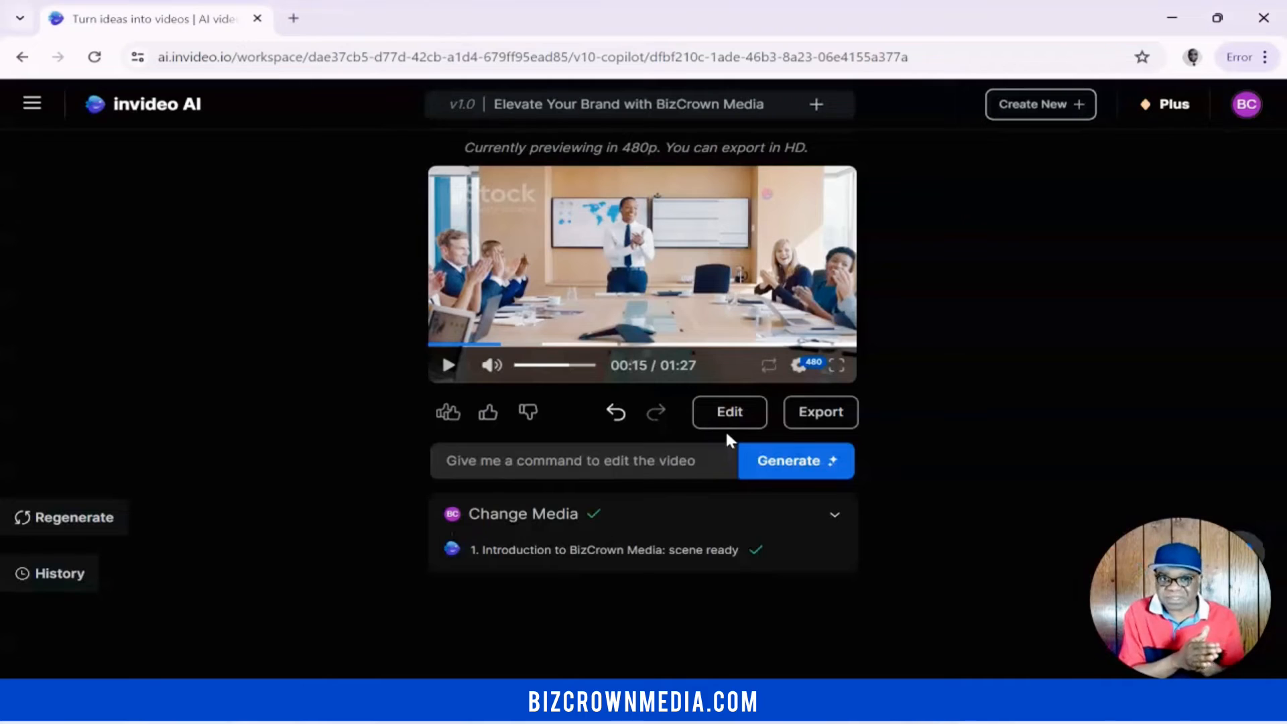
# Step: Review the suggested edit commands and the video's export options for watermarks, invideo AI branding and resolution without exporting
pyautogui.click(533, 455)
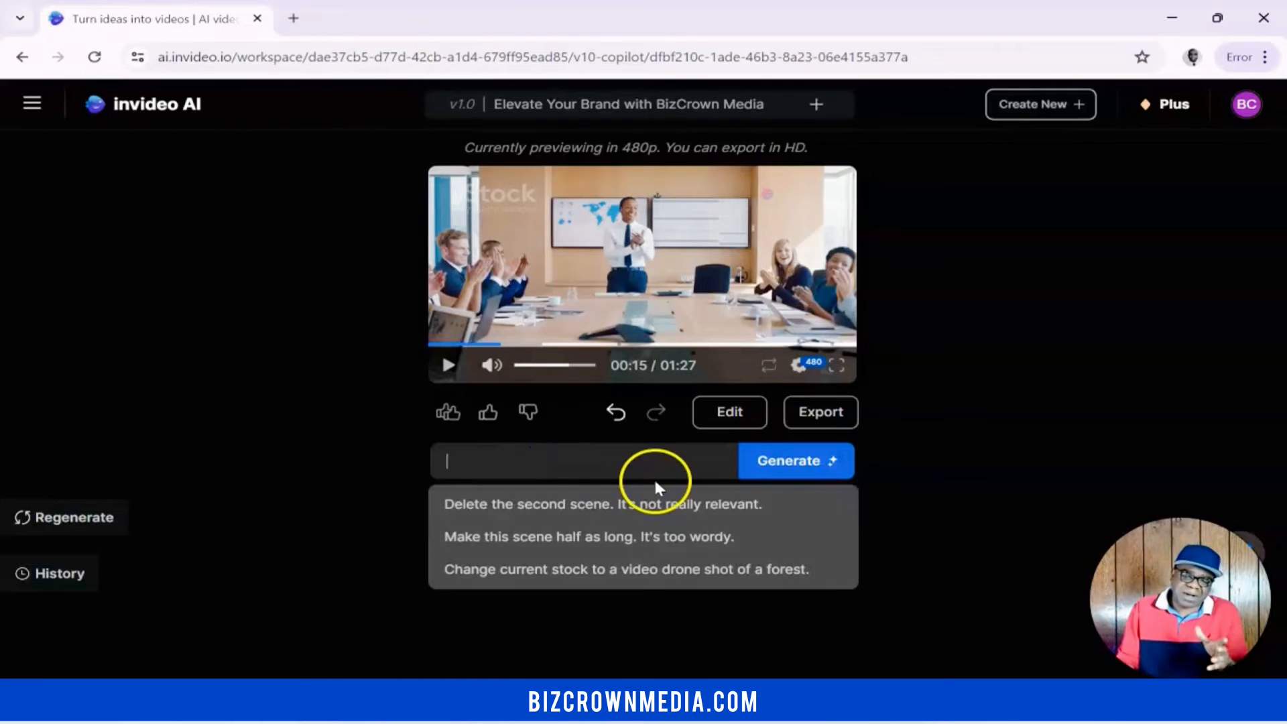
pyautogui.click(991, 396)
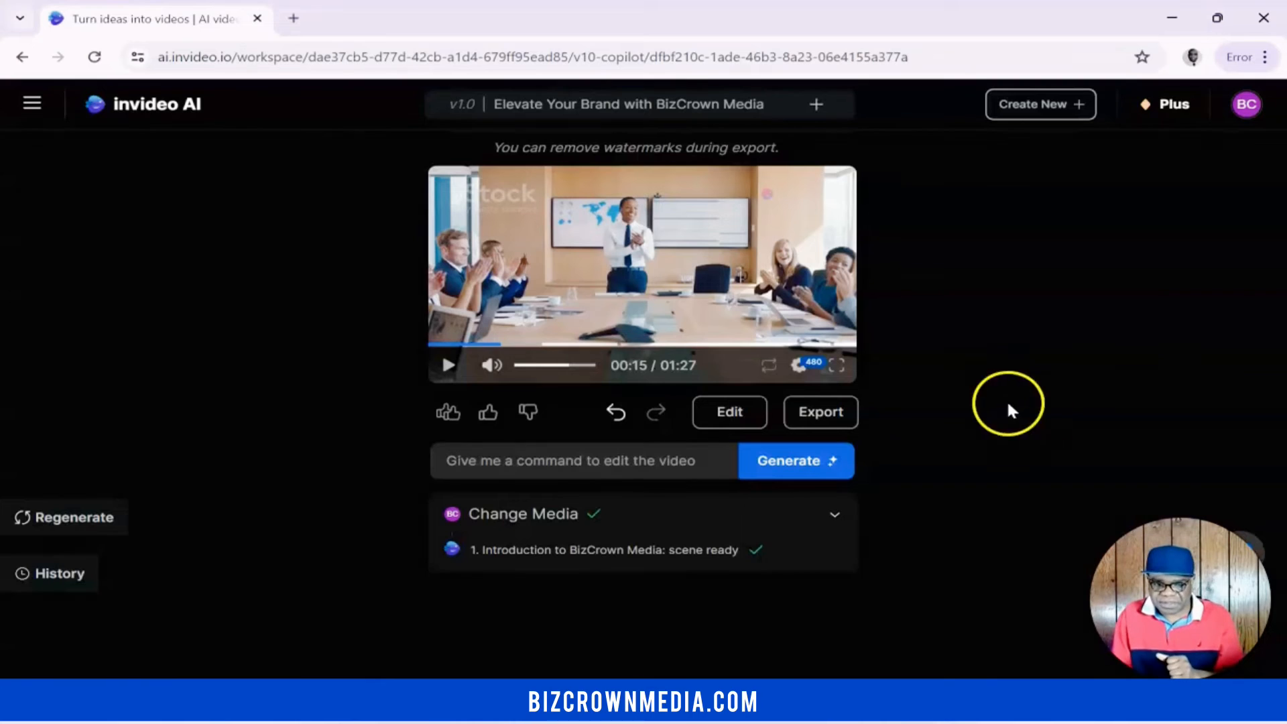
pyautogui.click(818, 416)
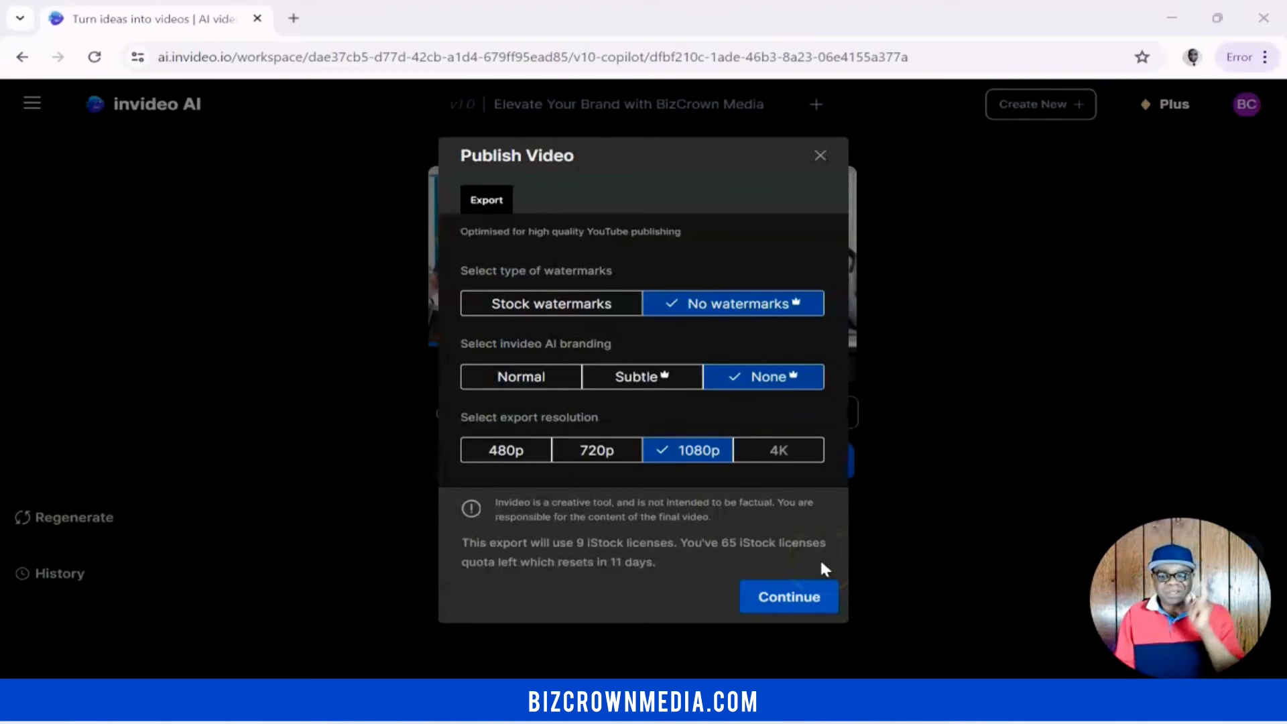
pyautogui.click(820, 156)
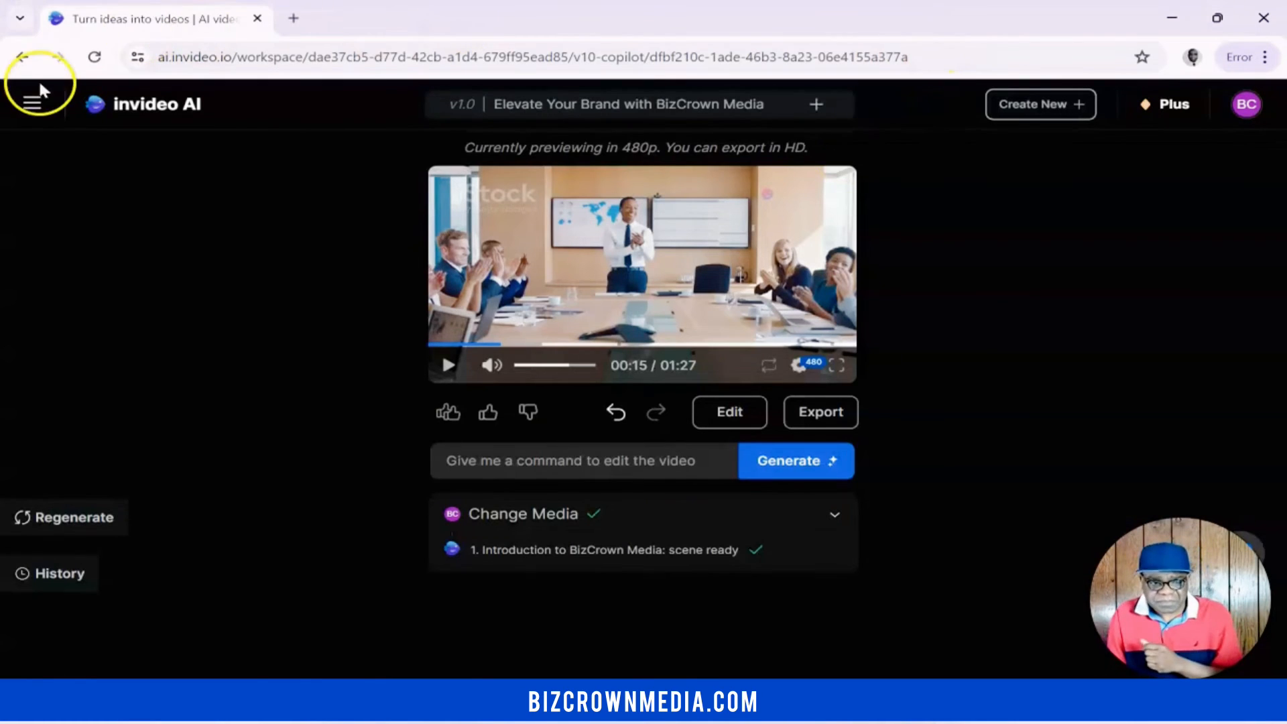
# Step: Browse the uploaded files in the media library, and open the overview of saved voices
pyautogui.click(32, 103)
pyautogui.click(94, 220)
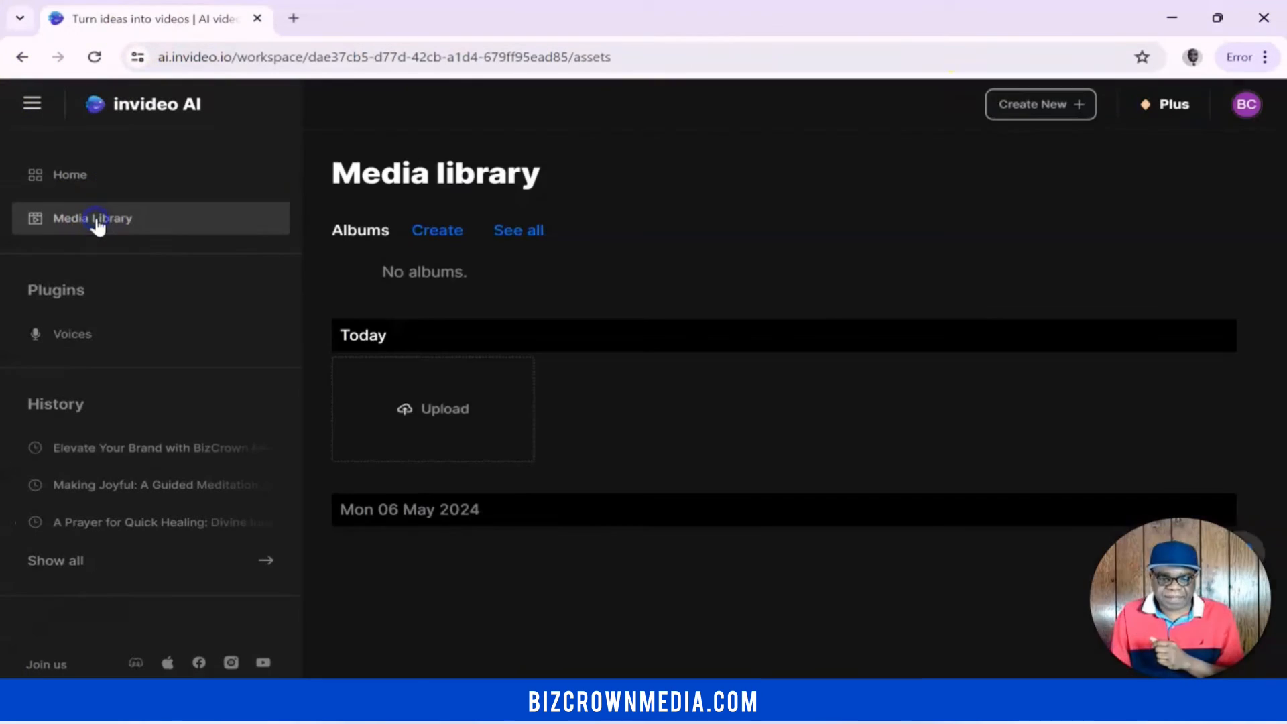
pyautogui.scroll(-9, 630, 510)
pyautogui.scroll(4, 667, 555)
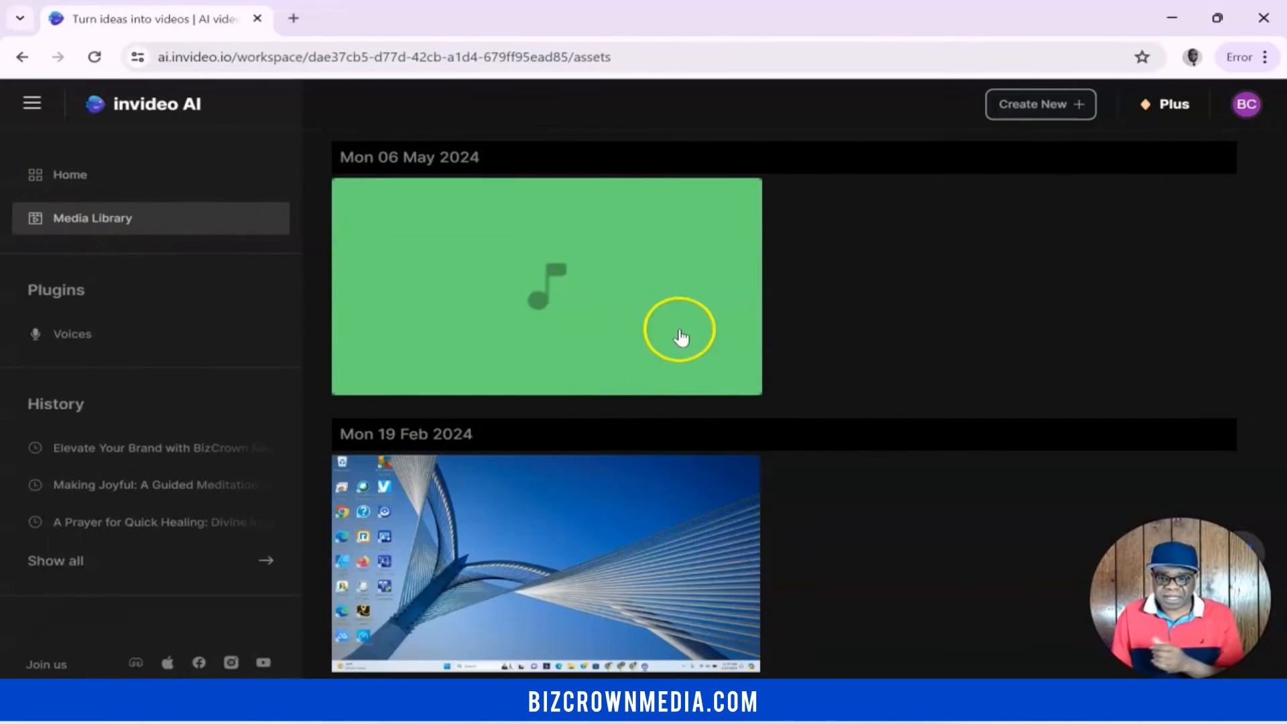
pyautogui.scroll(-4, 566, 540)
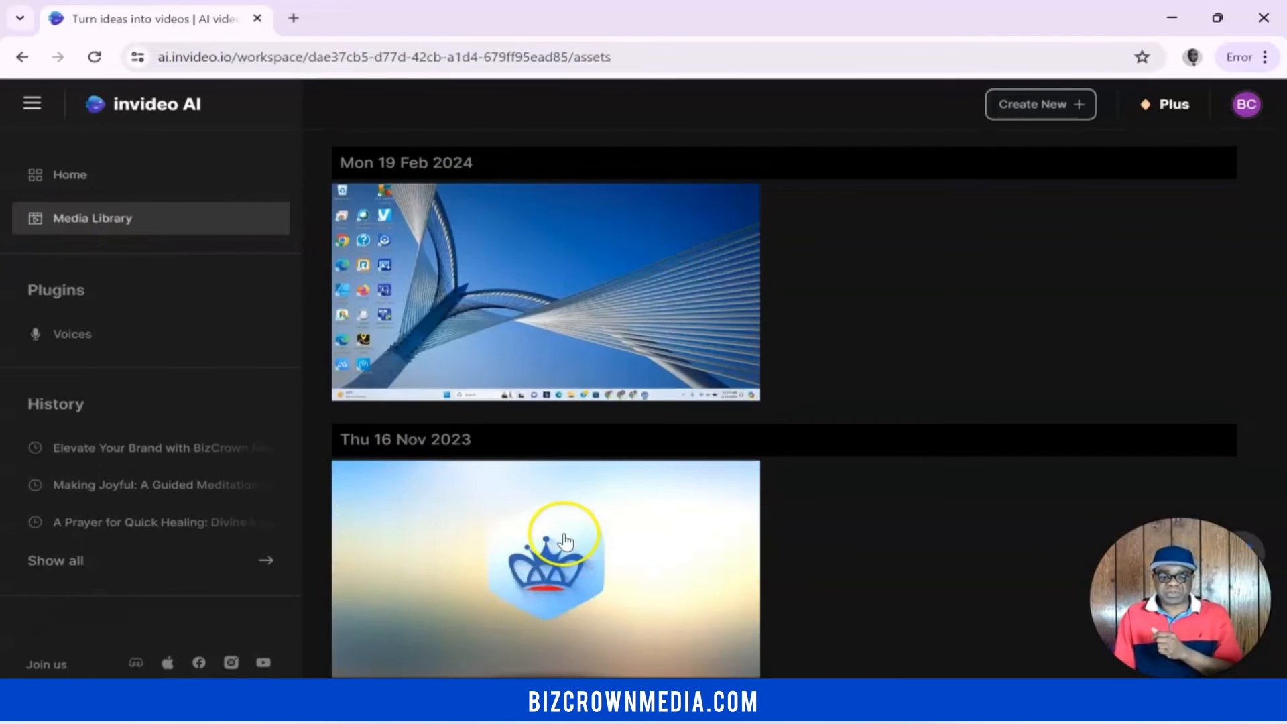
pyautogui.click(64, 335)
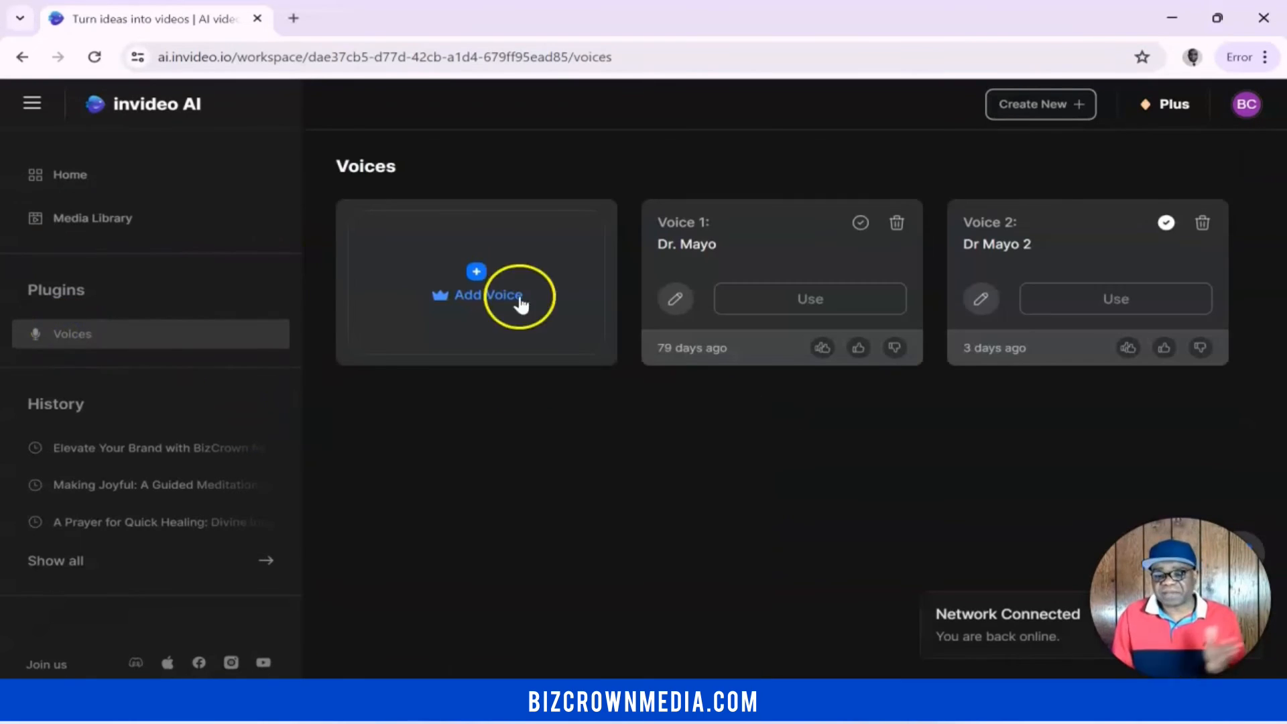